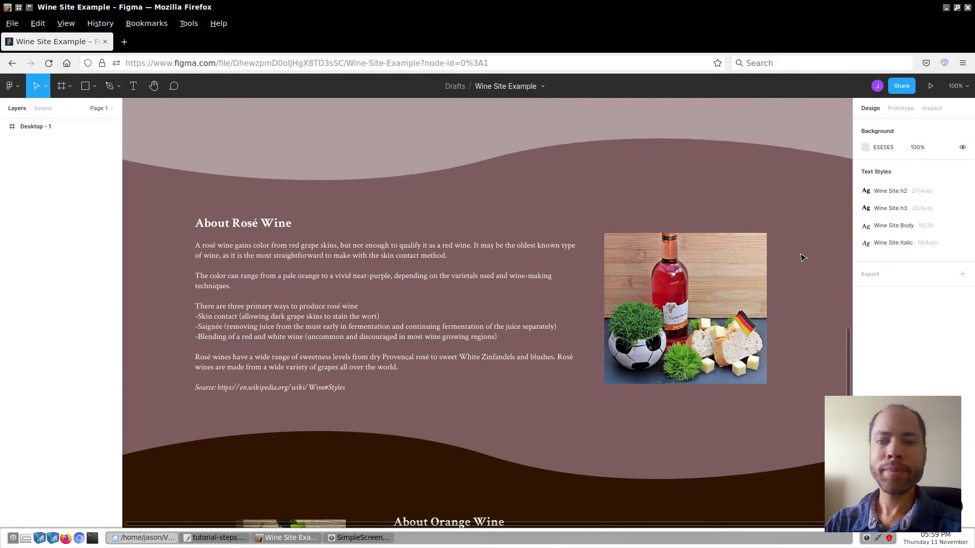
# Examine the Wine Site mockup from header to footer, including the monthly selection and the red, white, rosé and orange wine sections.
pyautogui.scroll(7, 802, 258)
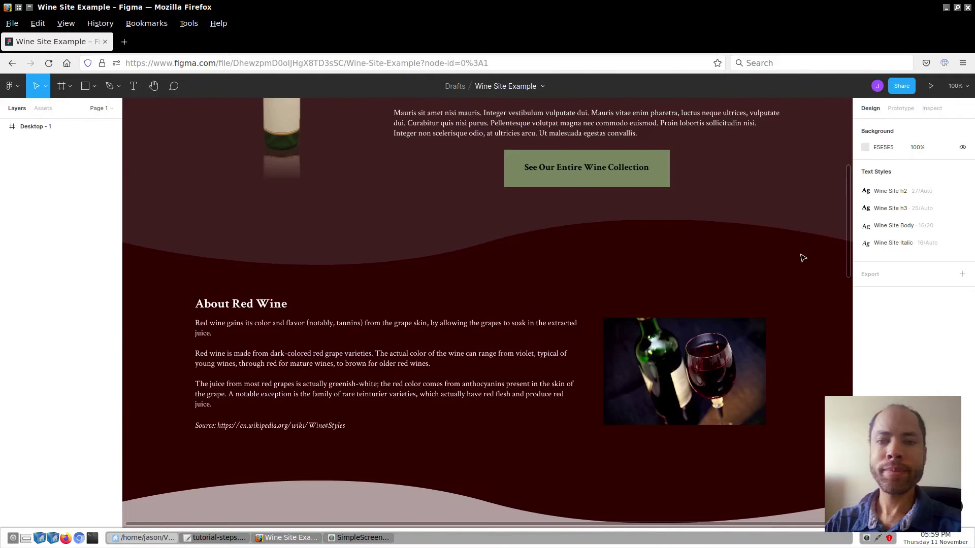
pyautogui.scroll(3, 802, 258)
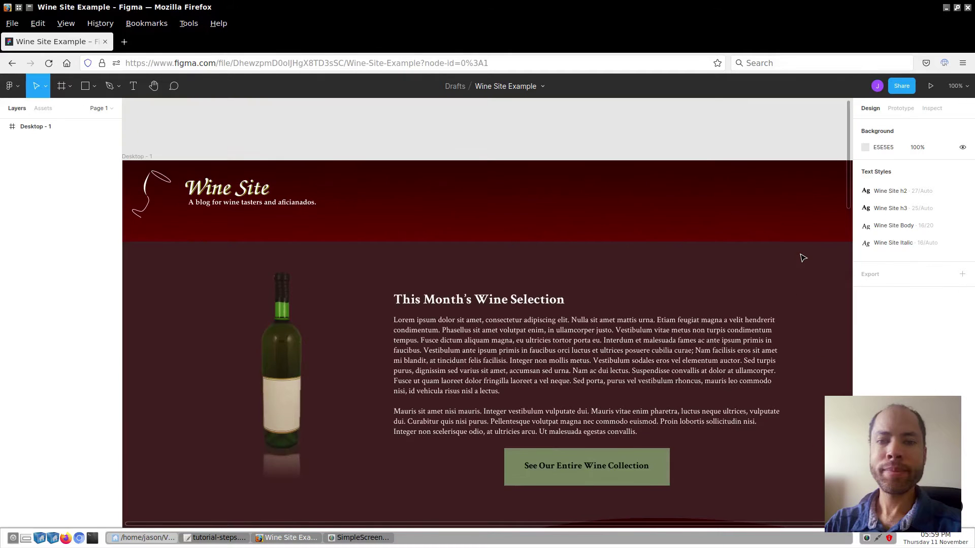
pyautogui.scroll(-2, 802, 258)
pyautogui.scroll(-8, 802, 257)
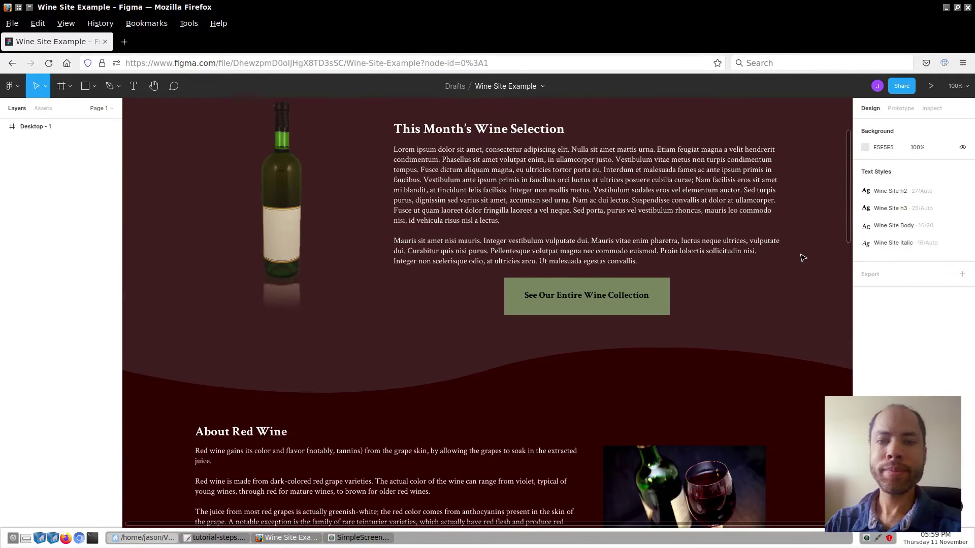
pyautogui.scroll(-12, 802, 258)
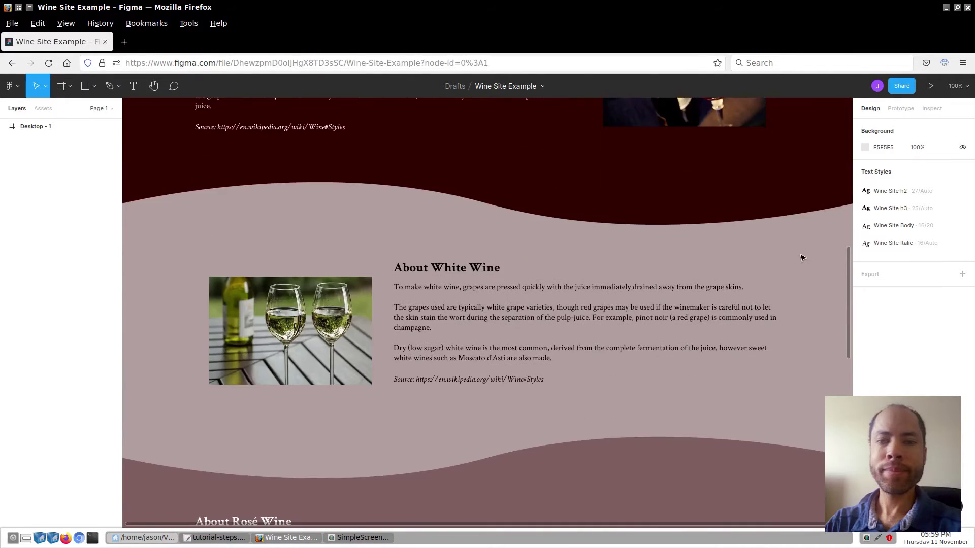
pyautogui.scroll(-8, 802, 258)
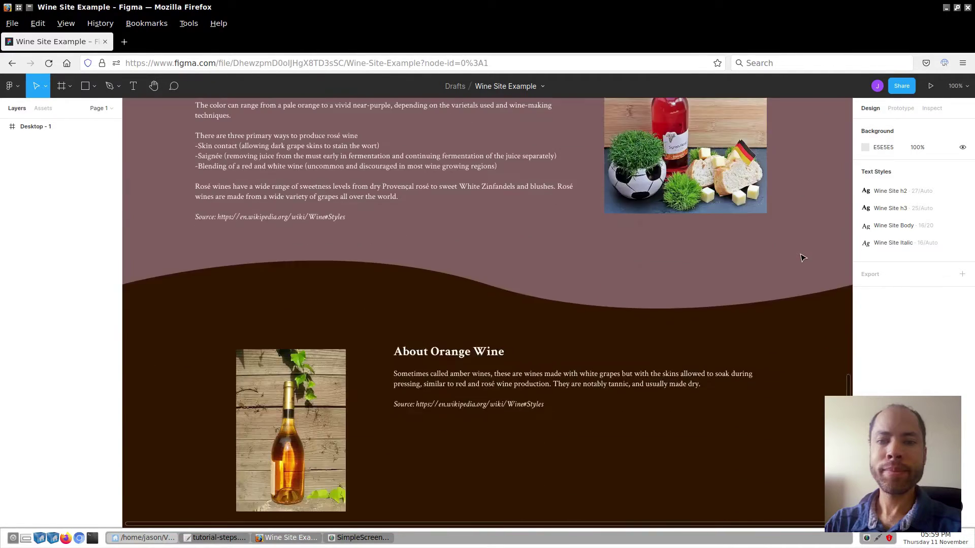
pyautogui.scroll(4, 802, 257)
pyautogui.scroll(12, 802, 258)
pyautogui.scroll(12, 802, 258)
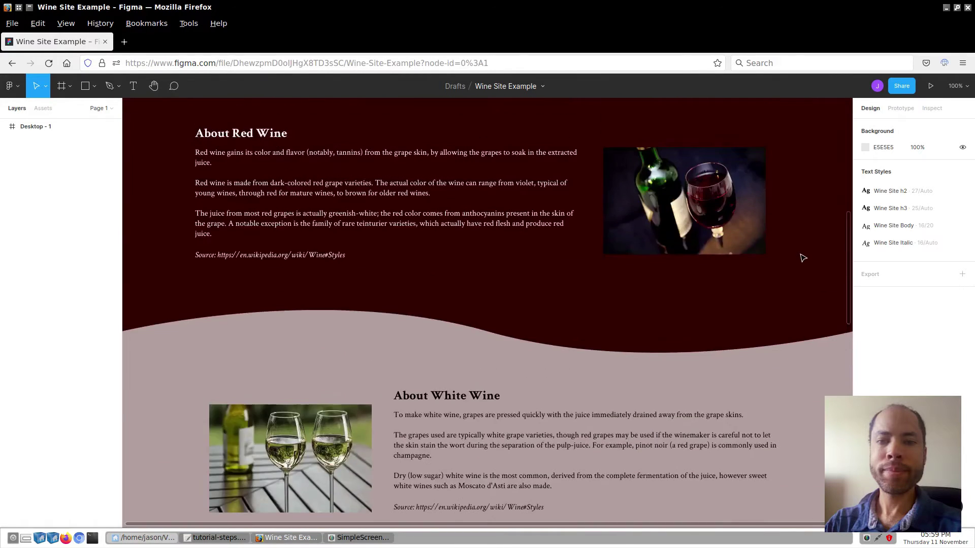
pyautogui.scroll(3, 802, 258)
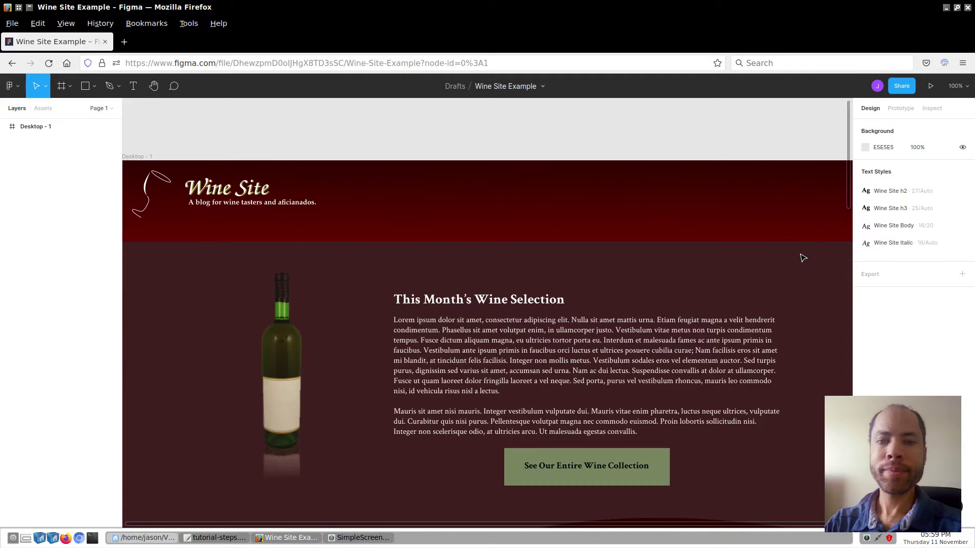
pyautogui.scroll(-2, 802, 258)
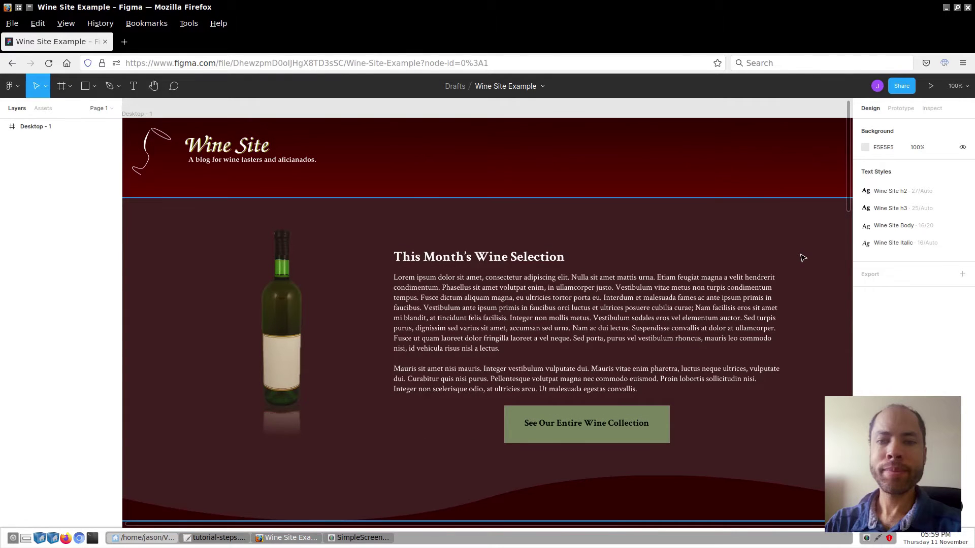
pyautogui.scroll(-10, 803, 257)
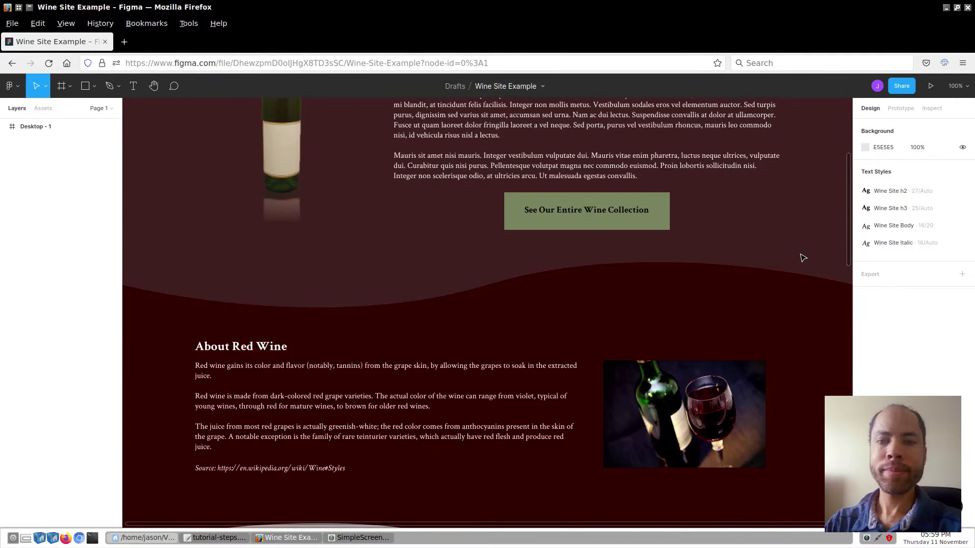
pyautogui.scroll(-14, 803, 258)
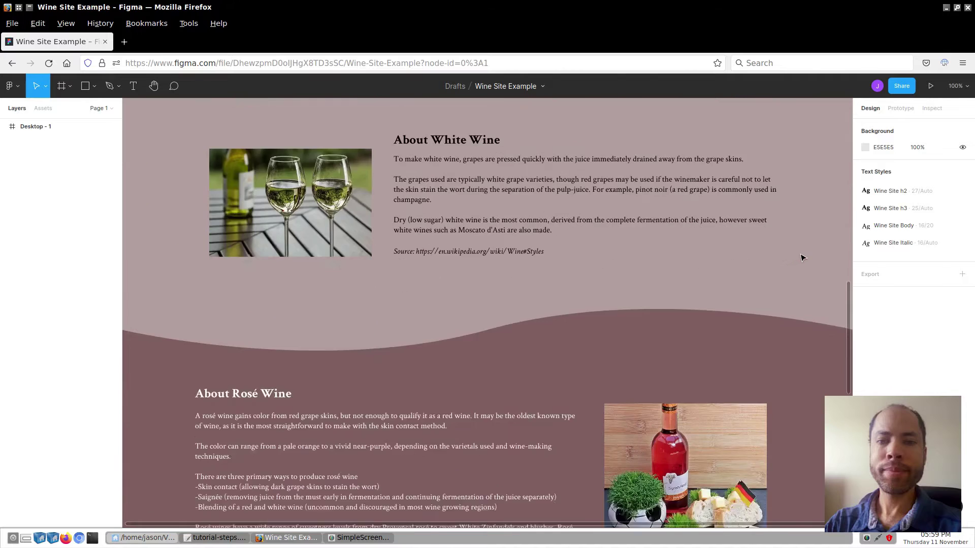
pyautogui.scroll(-8, 802, 258)
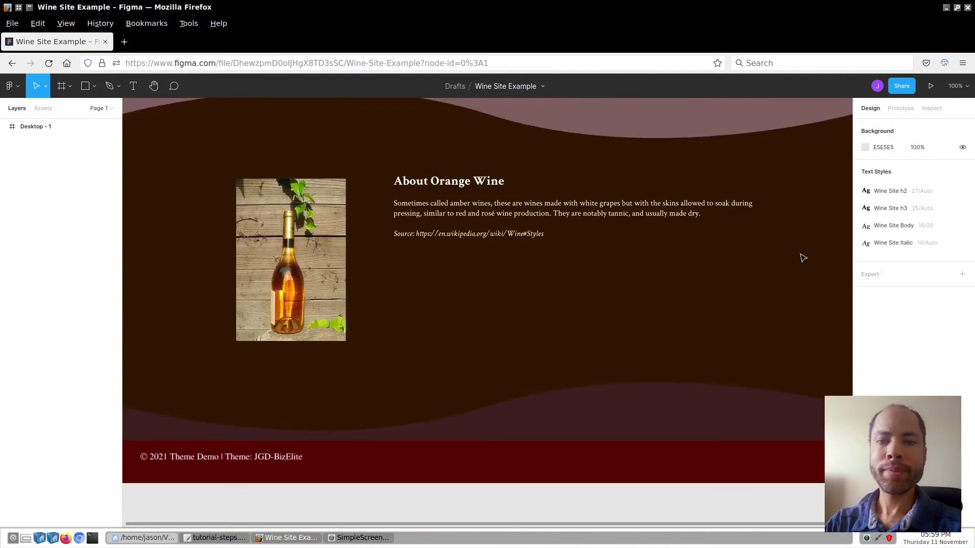
pyautogui.scroll(4, 803, 258)
pyautogui.scroll(12, 802, 258)
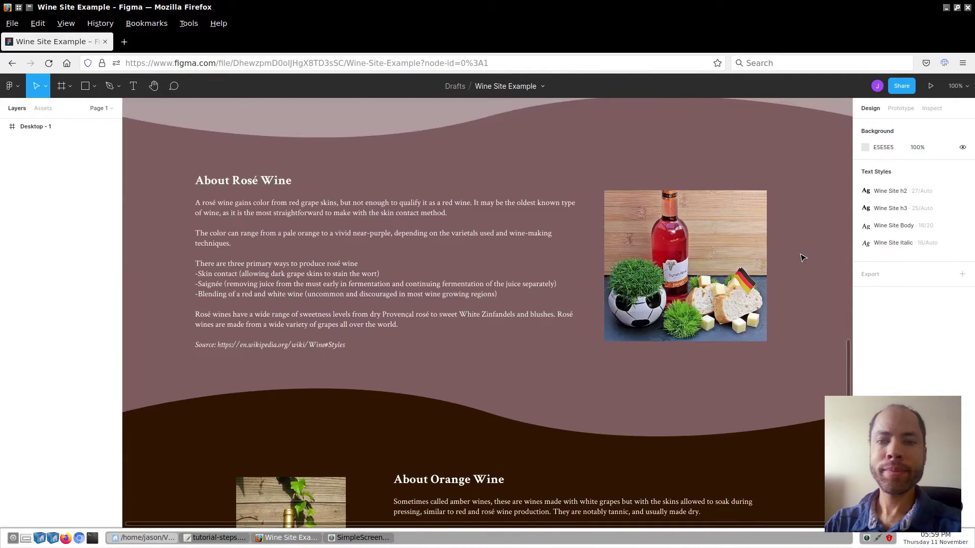
pyautogui.scroll(10, 802, 258)
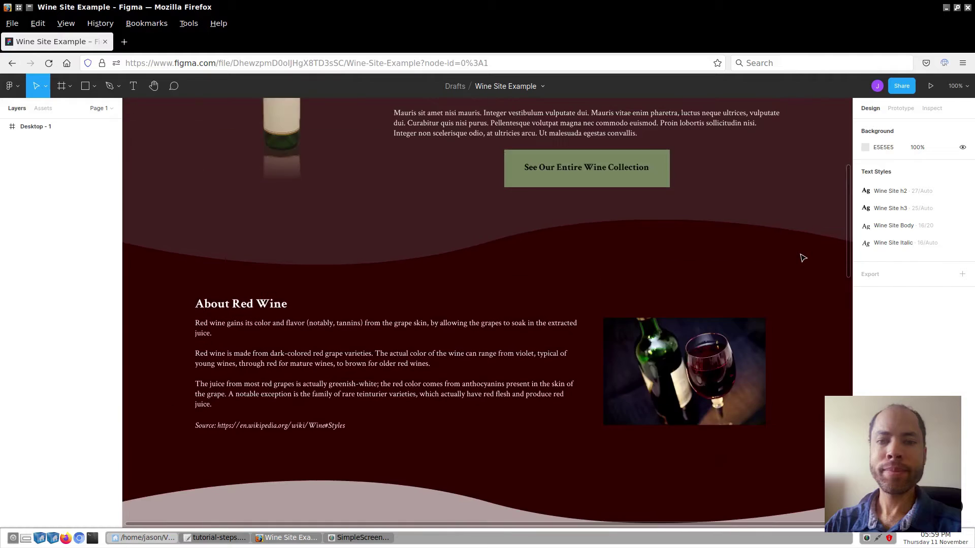
pyautogui.scroll(3, 802, 258)
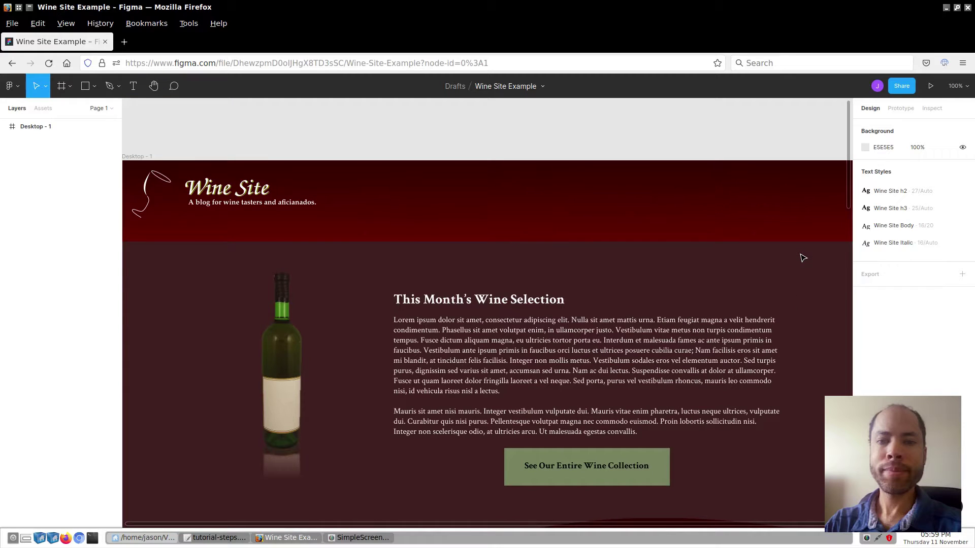
pyautogui.scroll(-2, 802, 258)
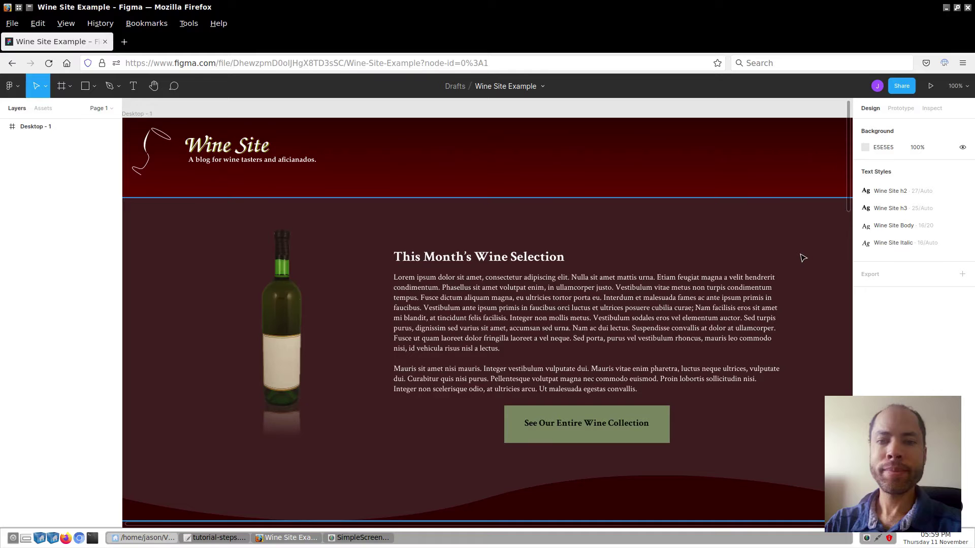
pyautogui.scroll(-15, 802, 258)
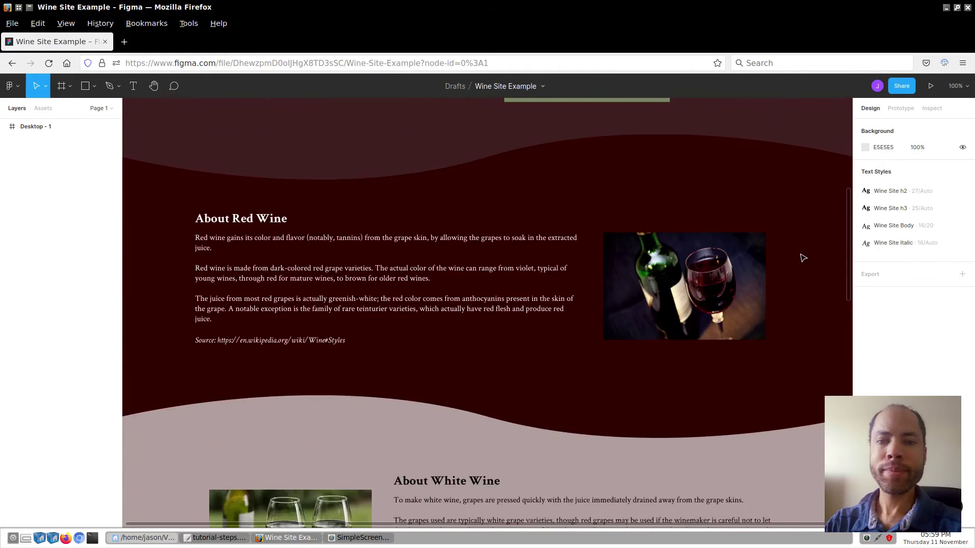
pyautogui.scroll(-10, 801, 258)
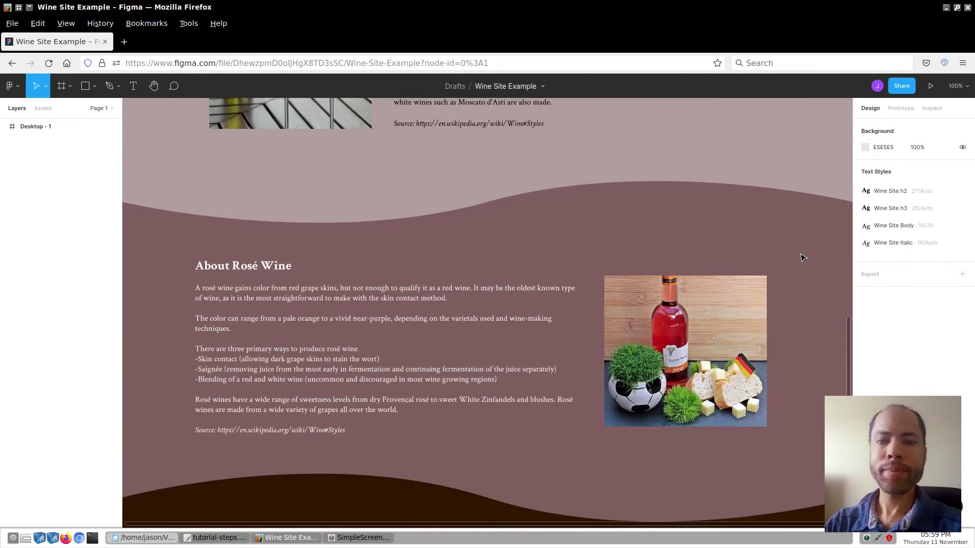
pyautogui.scroll(-12, 801, 258)
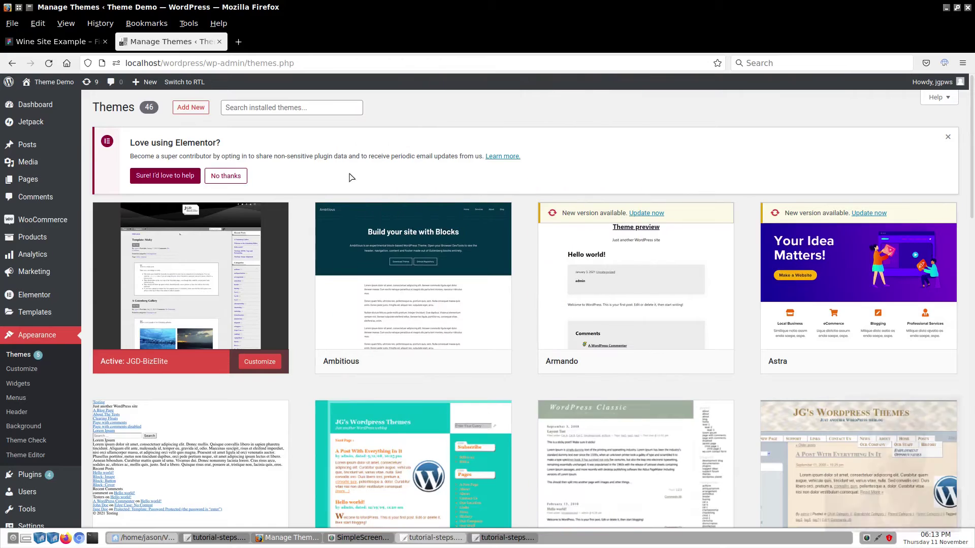
# Search the WordPress plugin directory for the Elementor plugin.
pyautogui.moveTo(273, 244)
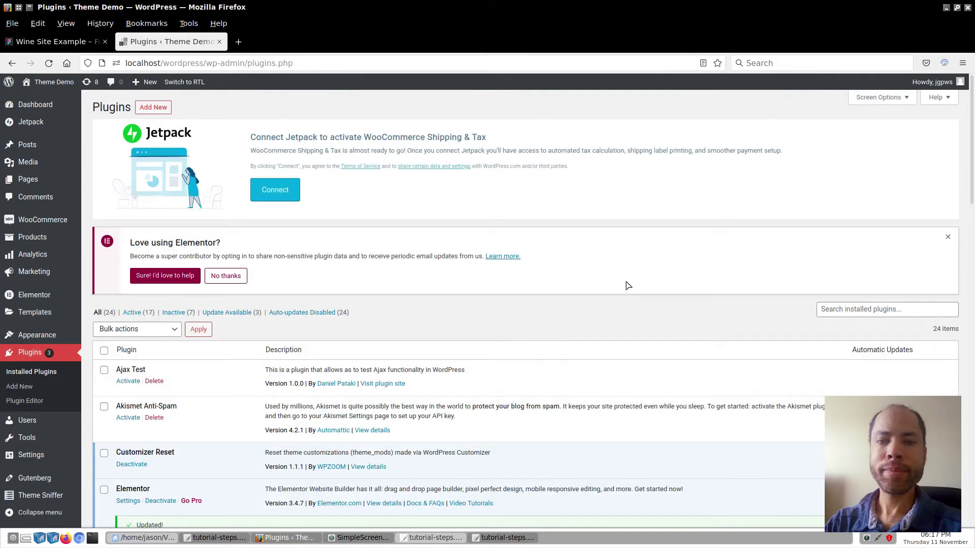
pyautogui.click(157, 110)
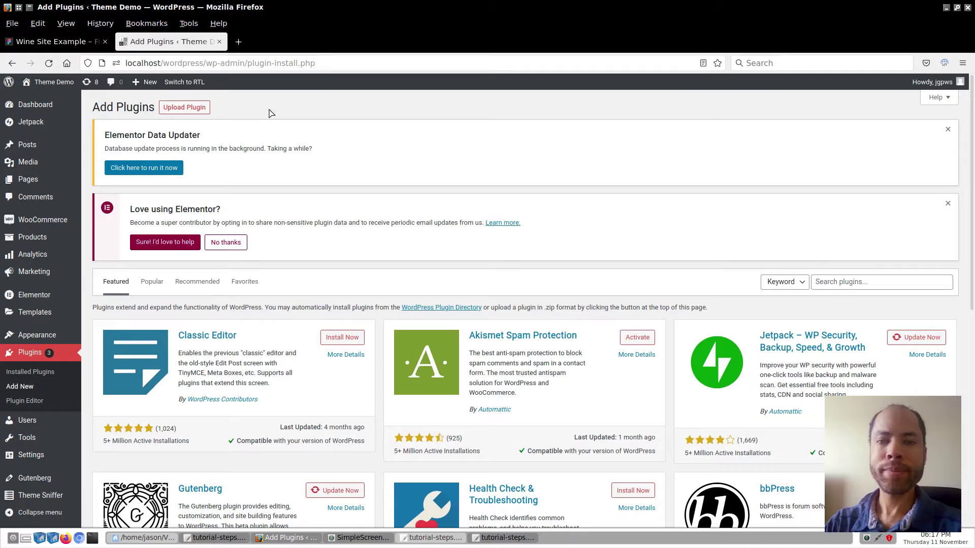
pyautogui.click(840, 282)
pyautogui.write('elemen')
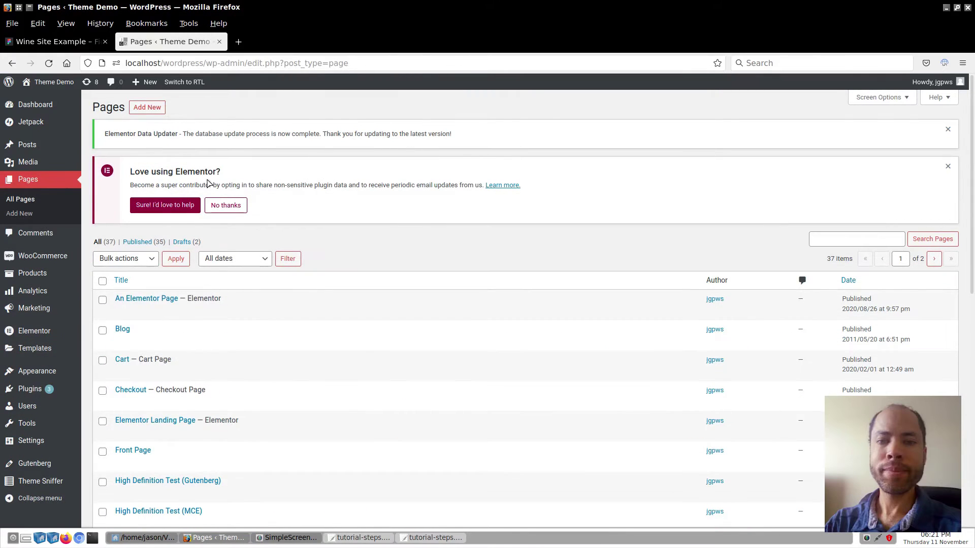
# Create a new page titled "Wine Site Page" and publish it.
pyautogui.click(148, 107)
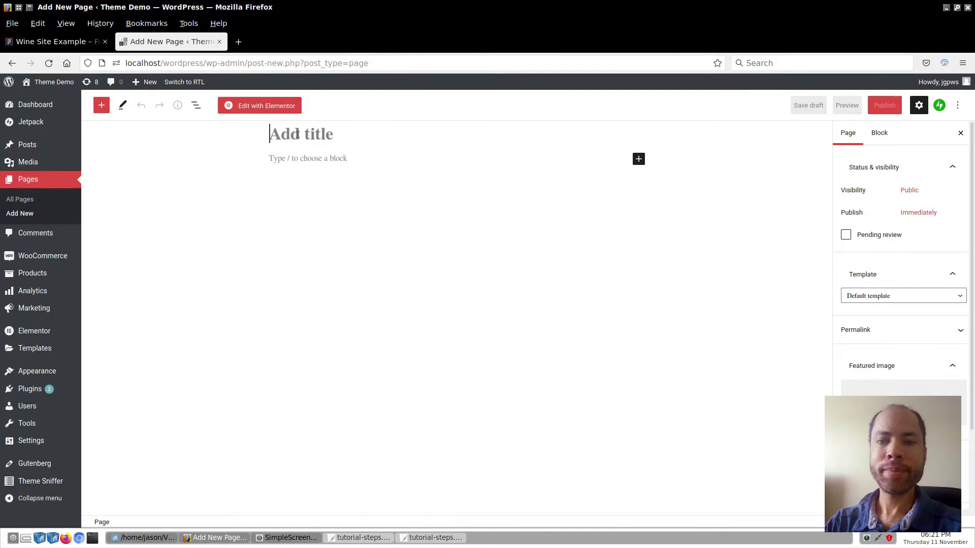
pyautogui.write('Wine Site Page')
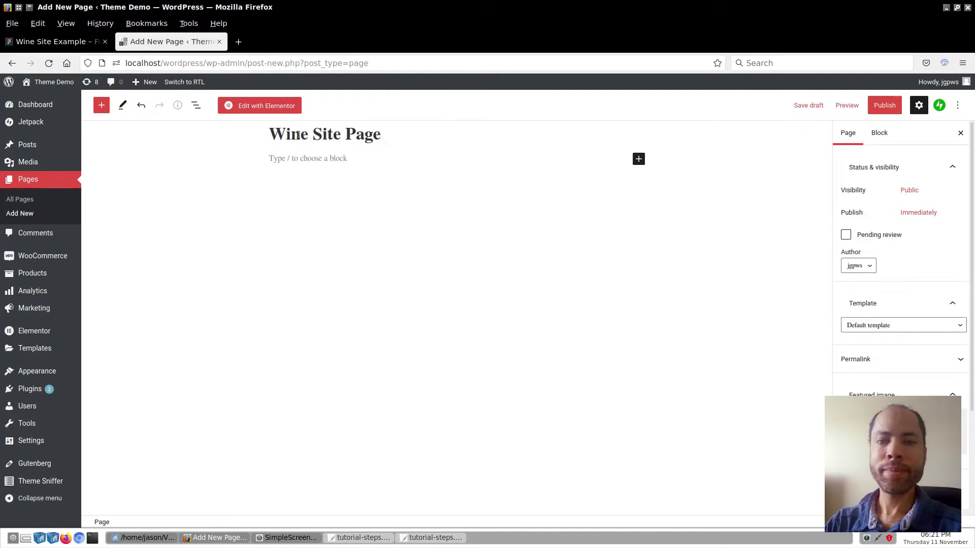
pyautogui.click(890, 108)
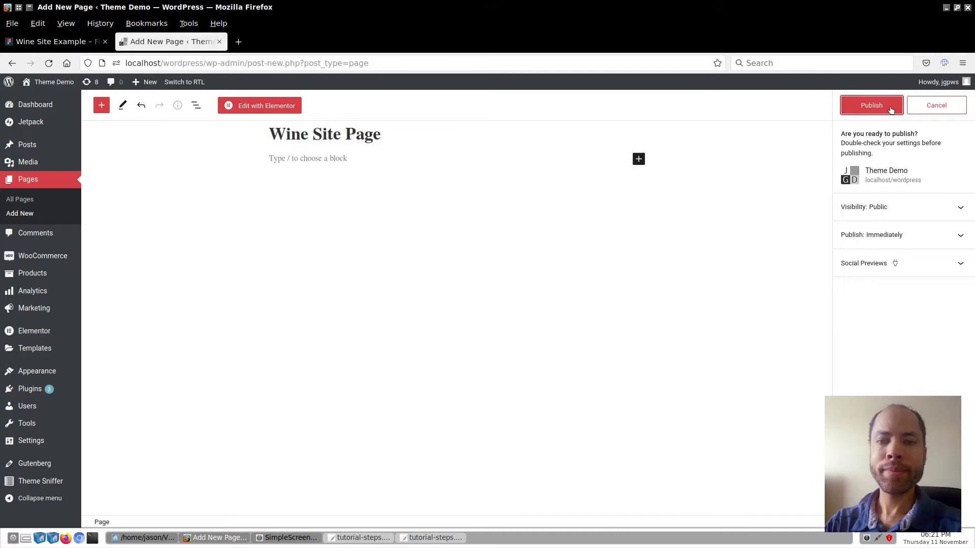
pyautogui.click(870, 108)
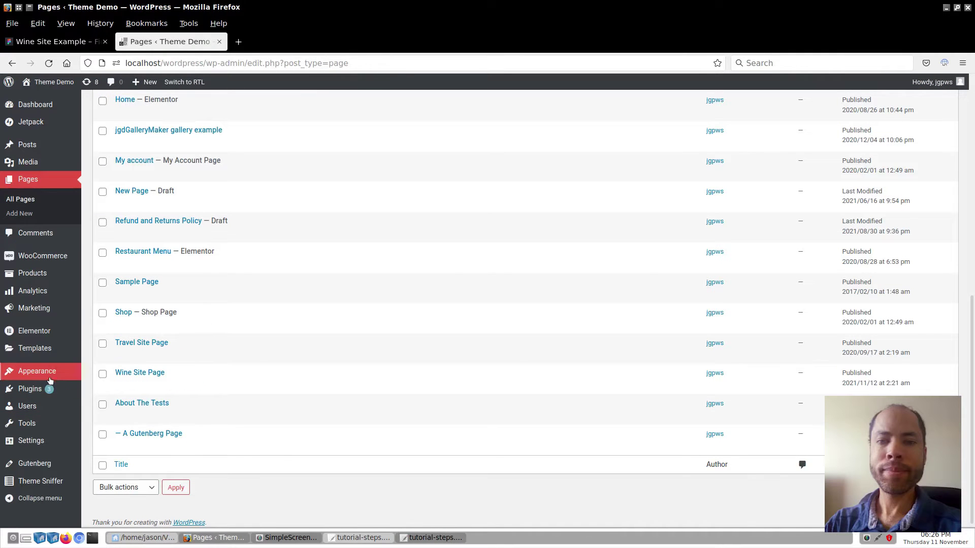
# In the site customizer, set the homepage to a static page, choose Wine Site Page as the homepage, and publish the change.
pyautogui.moveTo(50, 375)
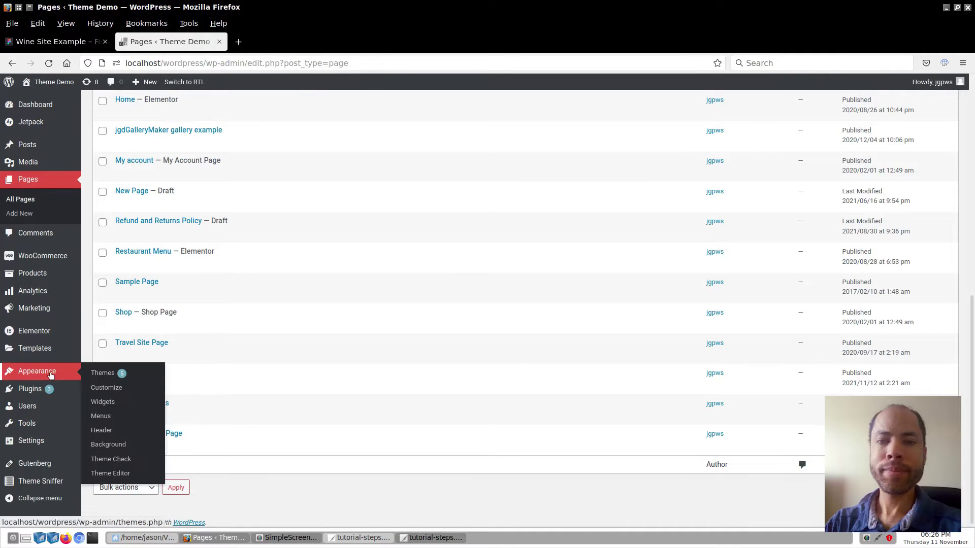
pyautogui.click(102, 389)
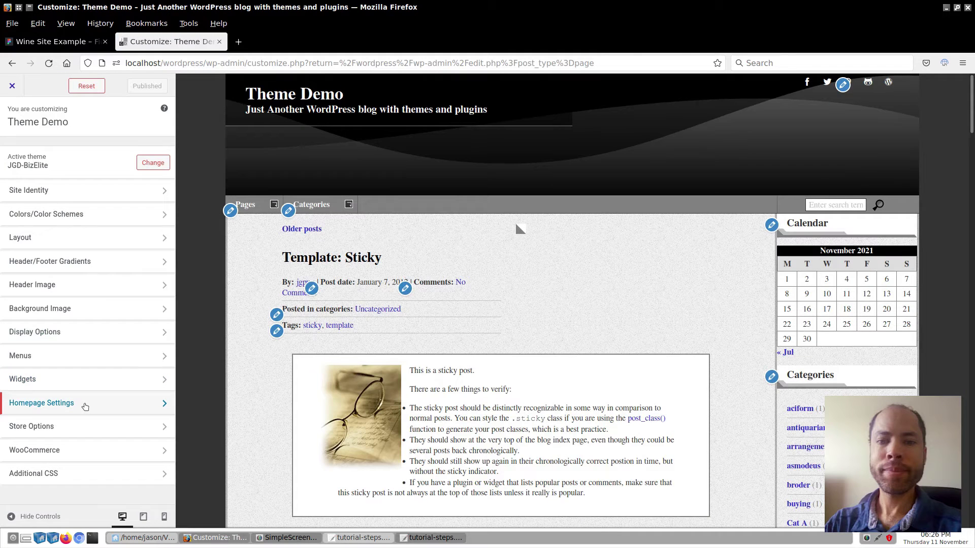
pyautogui.click(86, 404)
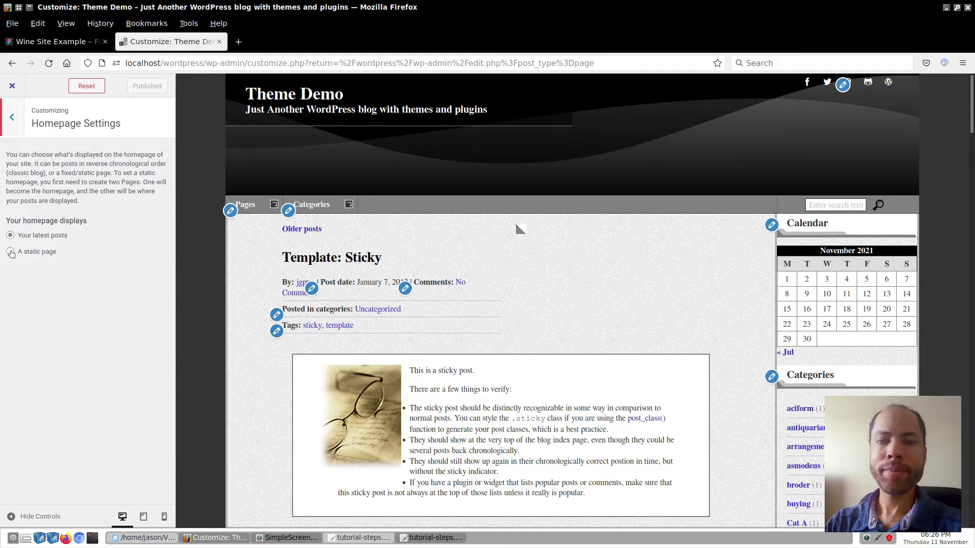
pyautogui.click(11, 252)
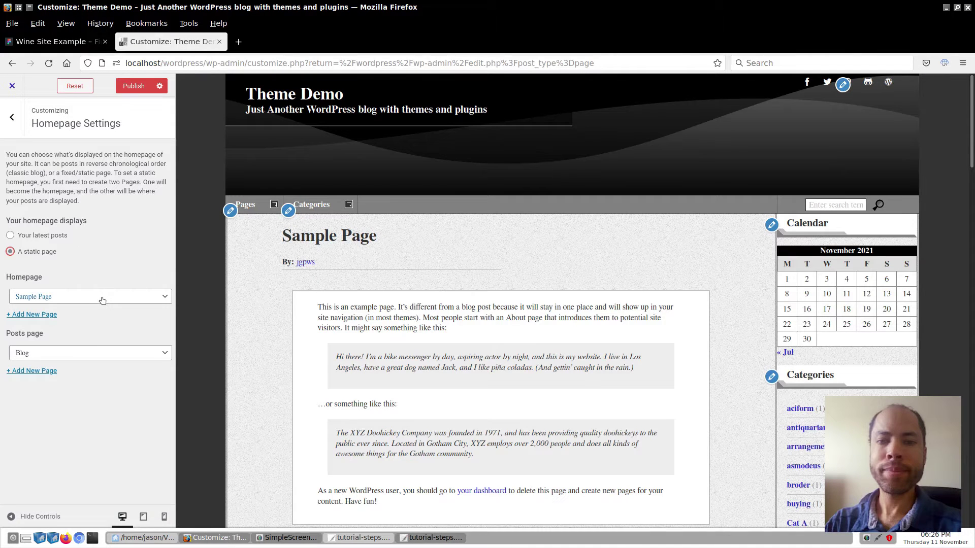
pyautogui.click(102, 300)
pyautogui.scroll(-3, 124, 388)
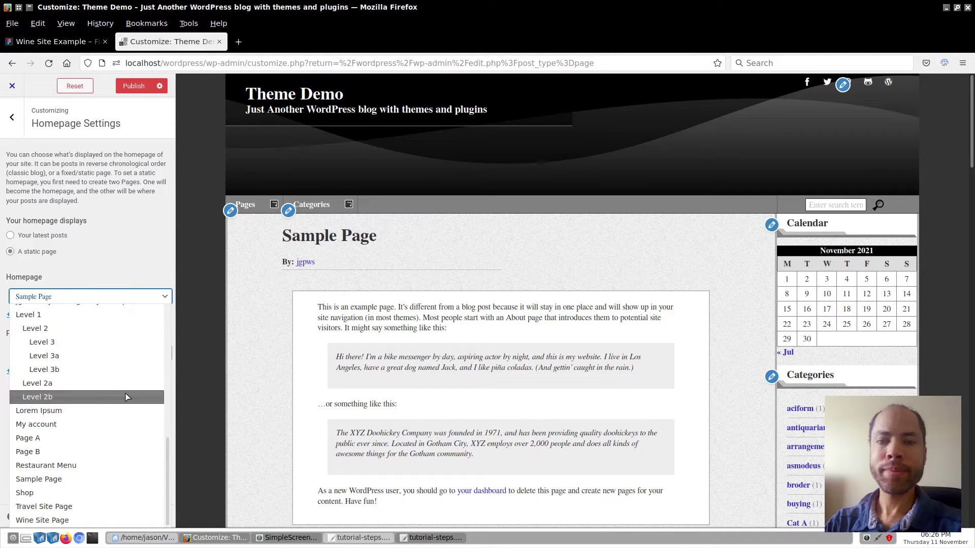
pyautogui.click(105, 521)
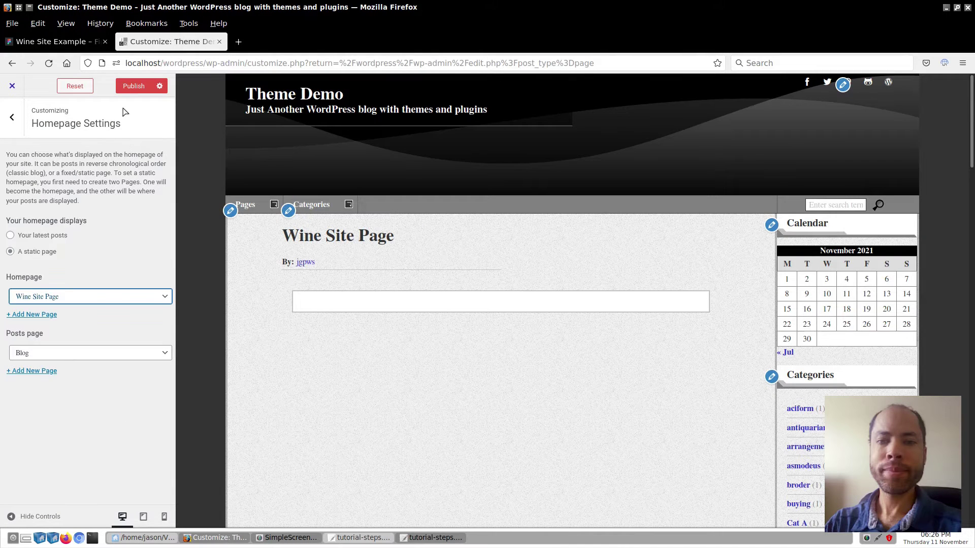
pyautogui.click(133, 86)
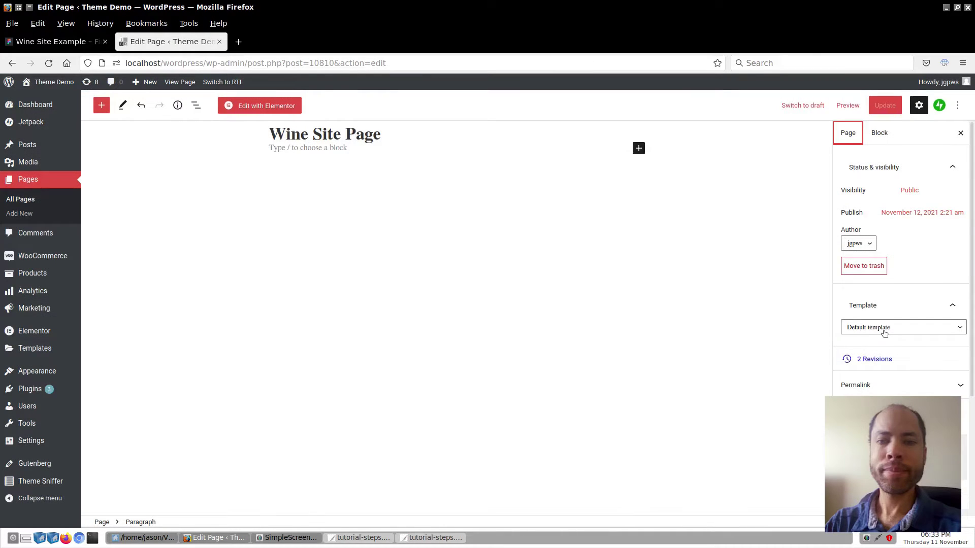
# Assign the "Full Page Width, No Menu" template to Wine Site Page and update the page.
pyautogui.click(886, 328)
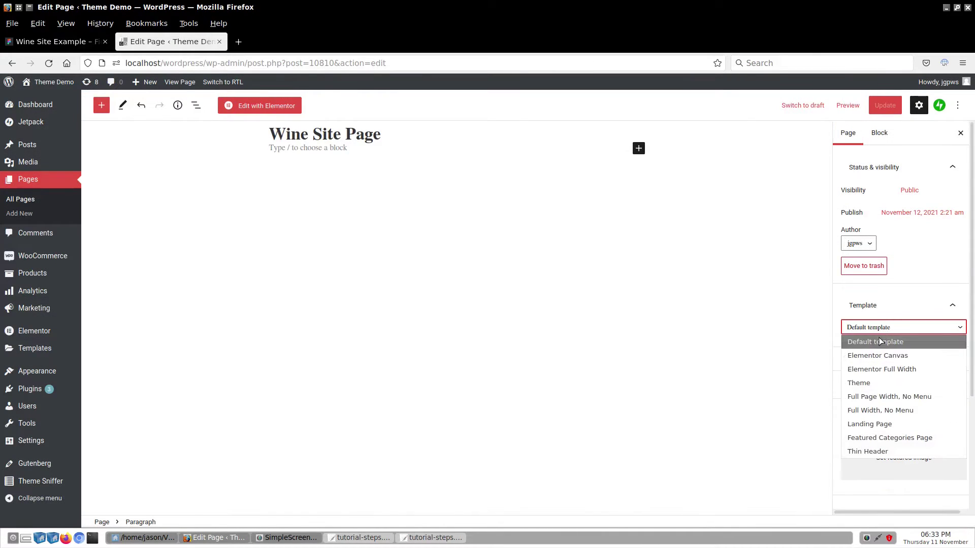
pyautogui.click(875, 401)
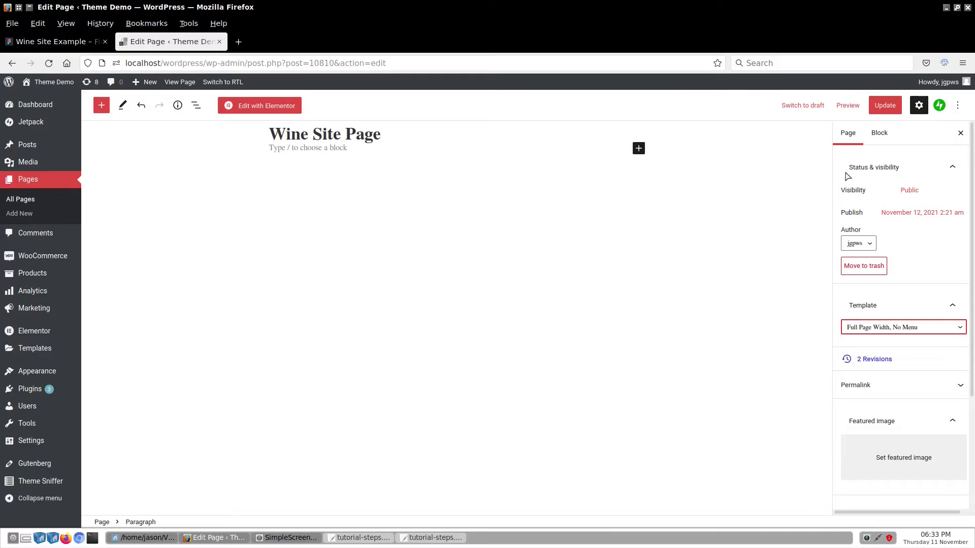
pyautogui.click(879, 108)
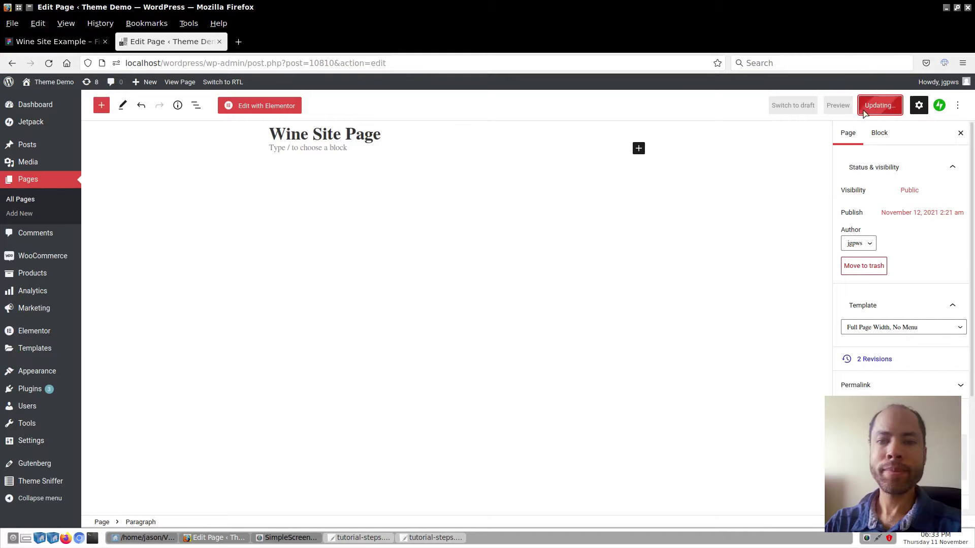
# View the updated Wine Site Page on the live site in a separate browser tab.
pyautogui.rightClick(169, 84)
pyautogui.click(199, 91)
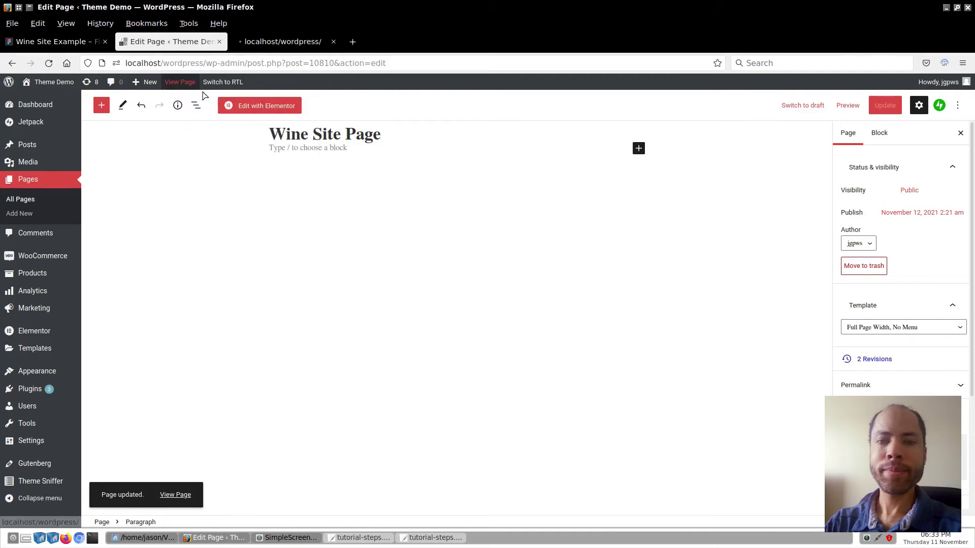
pyautogui.click(306, 45)
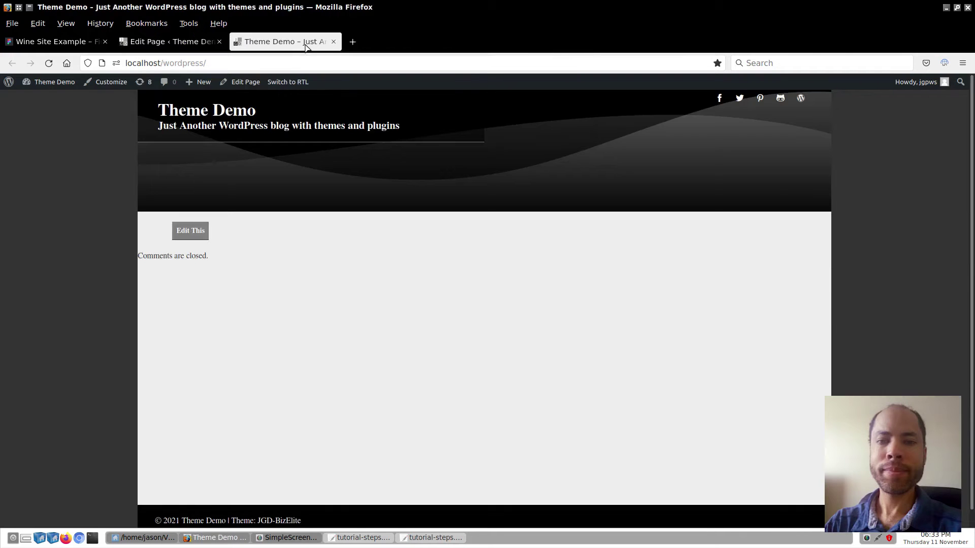
pyautogui.scroll(-1, 409, 327)
pyautogui.scroll(1, 409, 326)
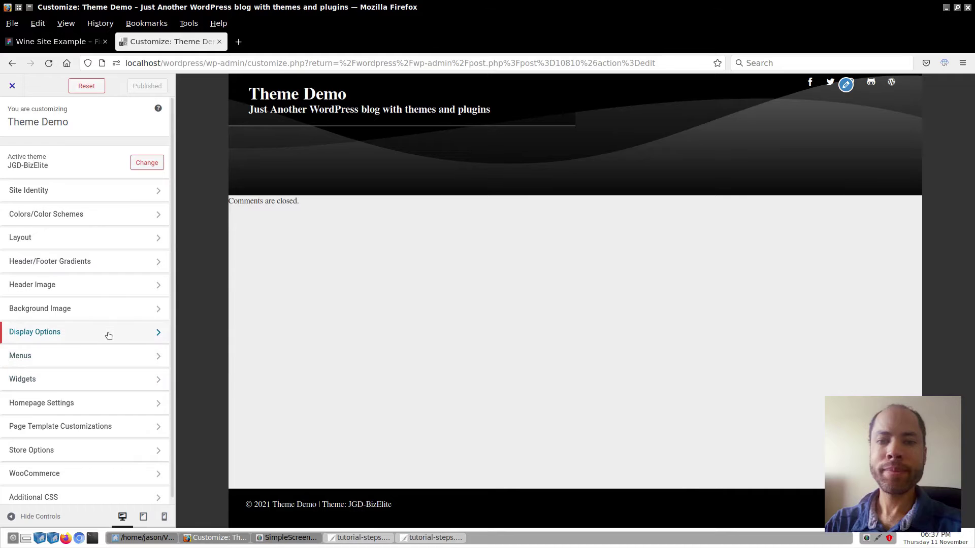
# Disable comments in the customizer's Display Options and publish the change.
pyautogui.click(108, 335)
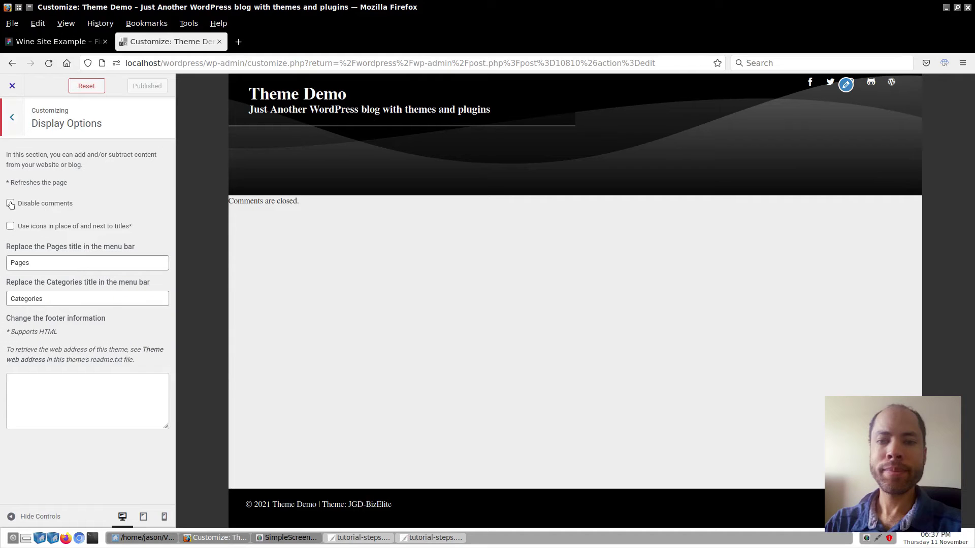
pyautogui.click(10, 203)
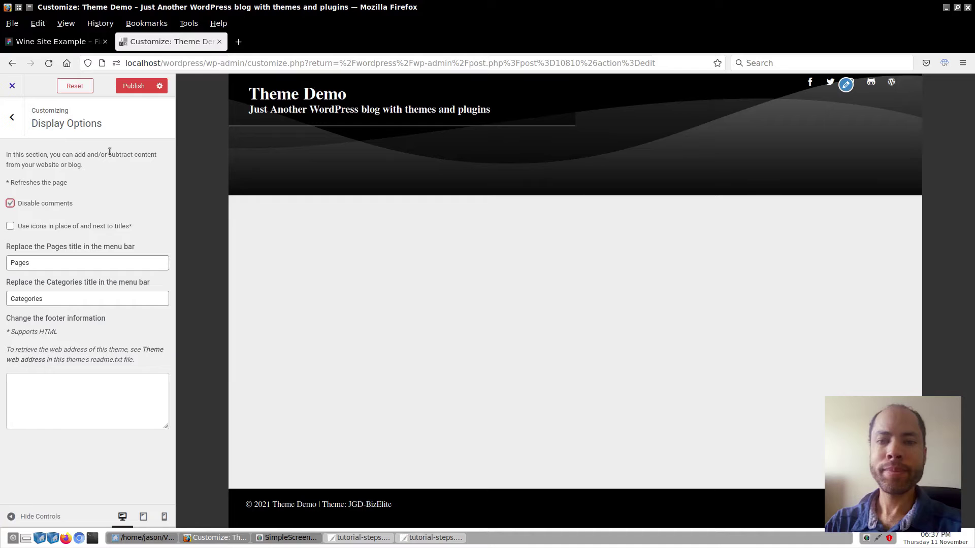
pyautogui.click(133, 87)
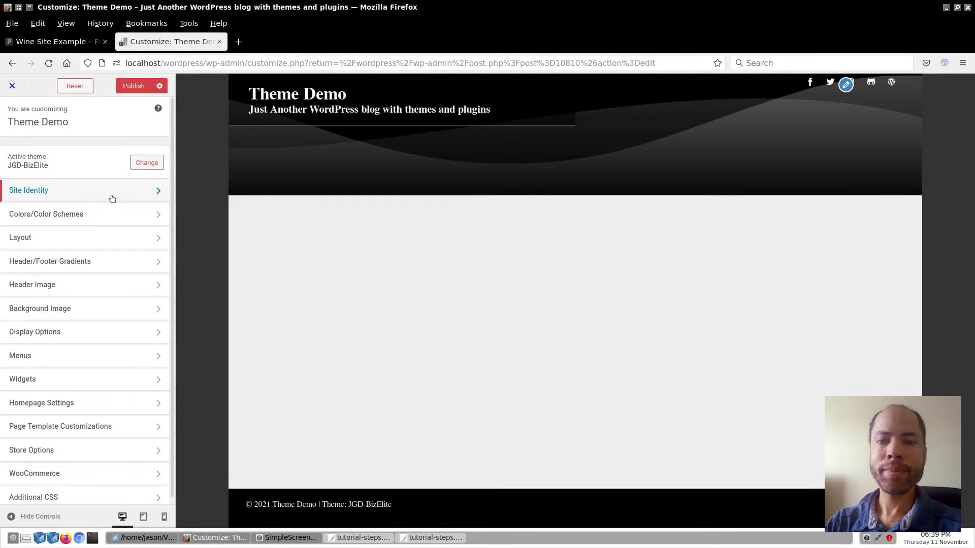
# Turn off the display of the site title and tagline in Site Identity and publish the change.
pyautogui.click(114, 192)
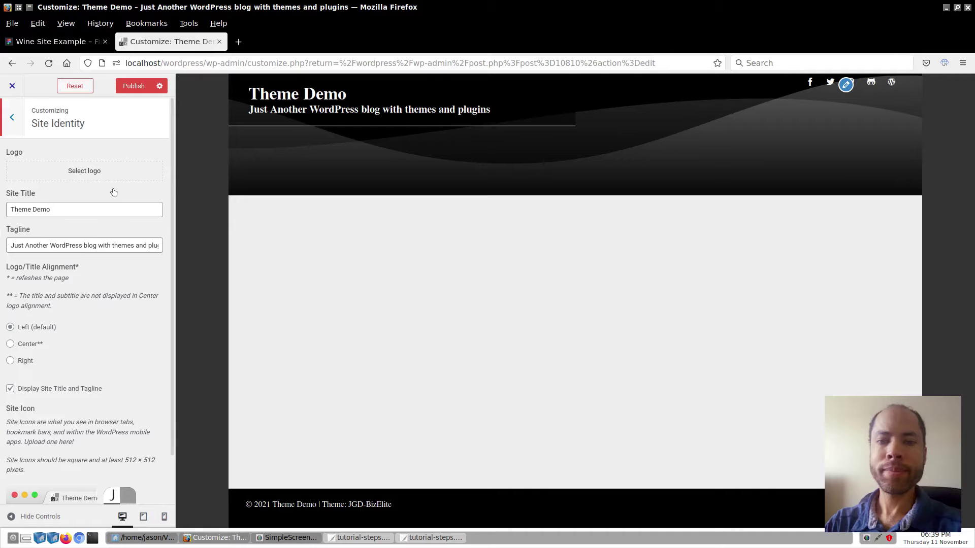
pyautogui.click(10, 389)
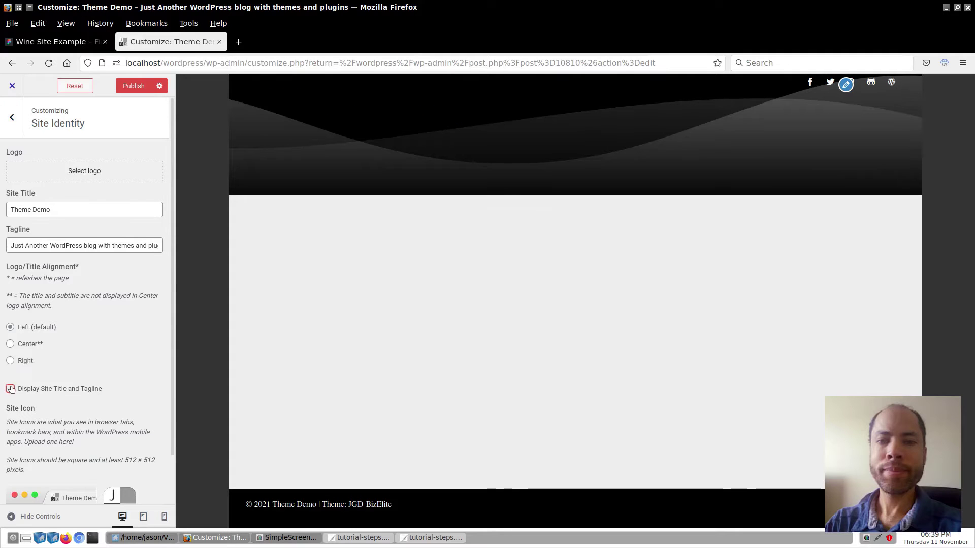
pyautogui.click(133, 87)
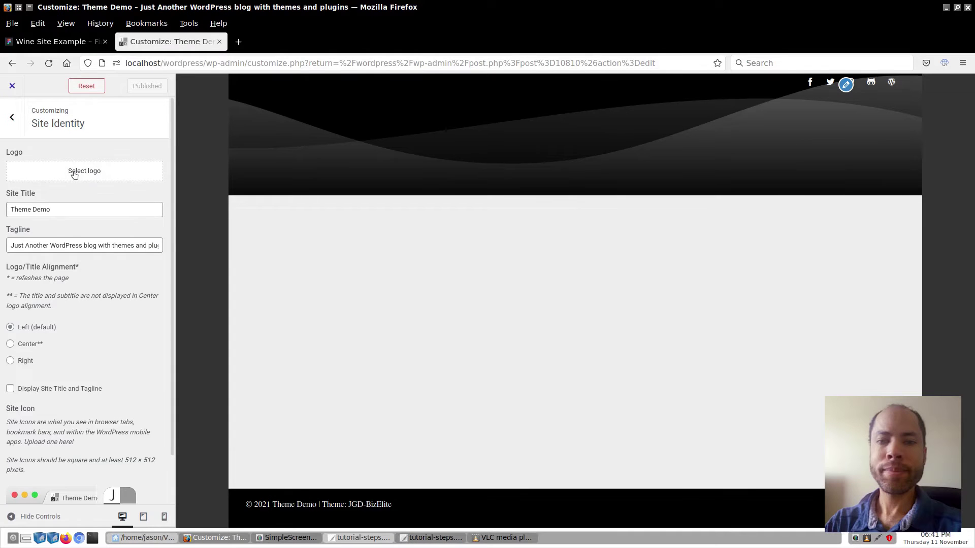
# Upload wine-glass_white.png from the JGD-BizElite folder as the site logo without cropping it, and publish the change.
pyautogui.click(74, 172)
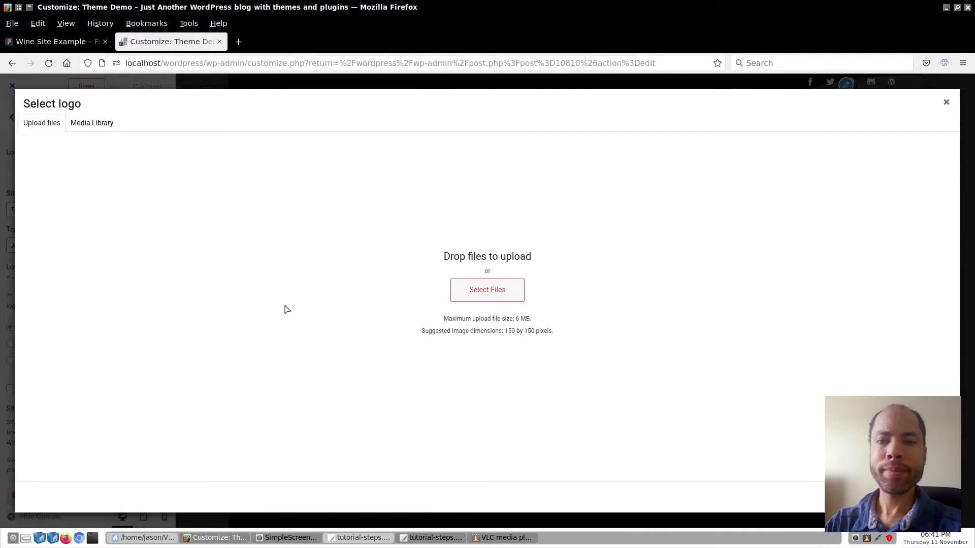
pyautogui.click(147, 538)
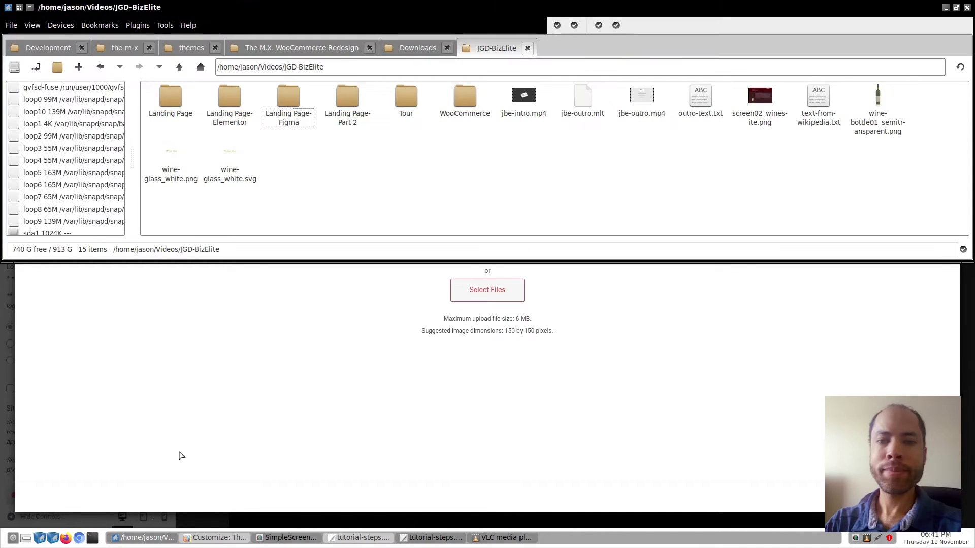
pyautogui.moveTo(177, 180); pyautogui.dragTo(425, 298)
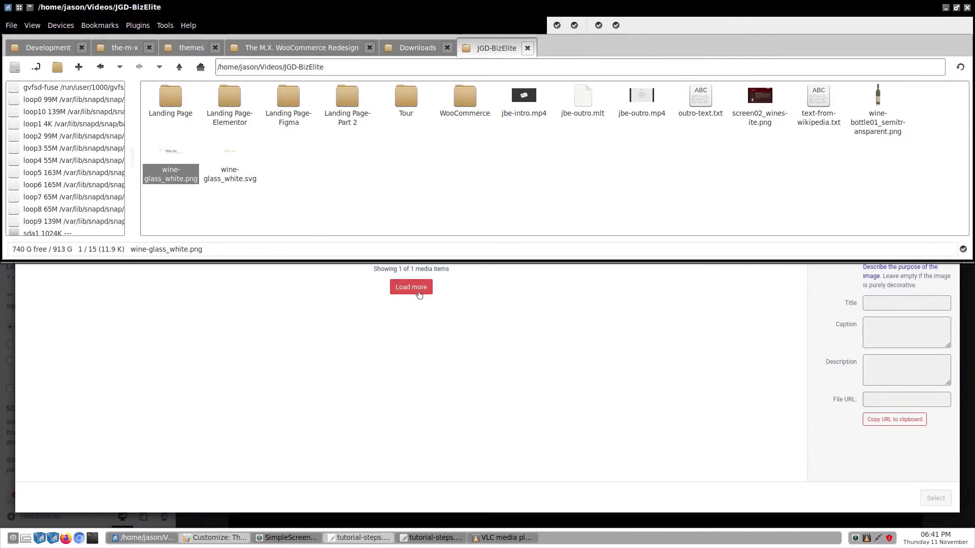
pyautogui.click(348, 318)
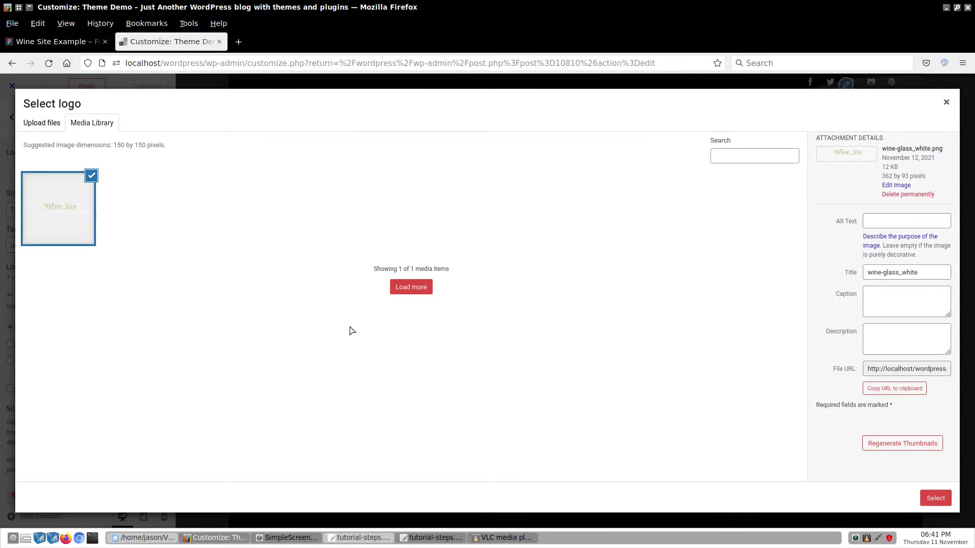
pyautogui.click(935, 499)
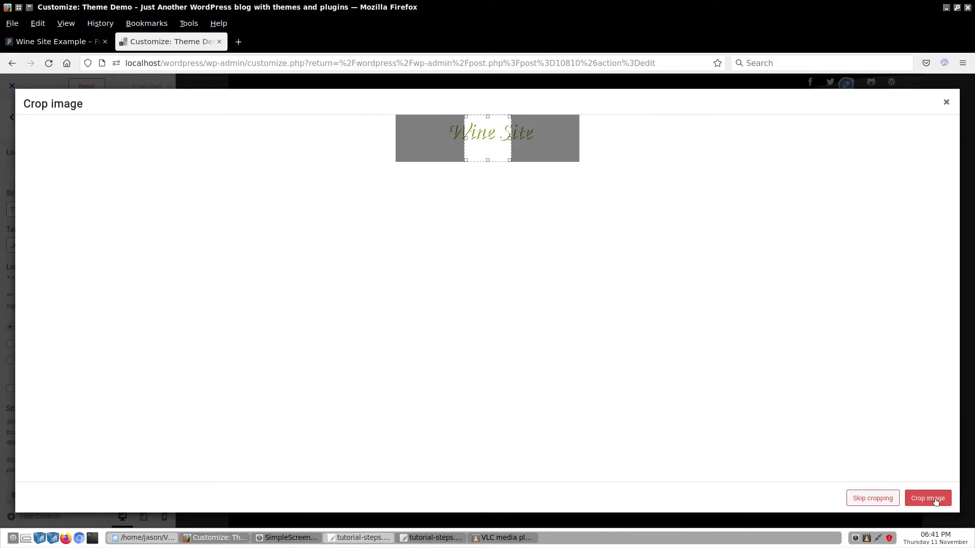
pyautogui.click(874, 498)
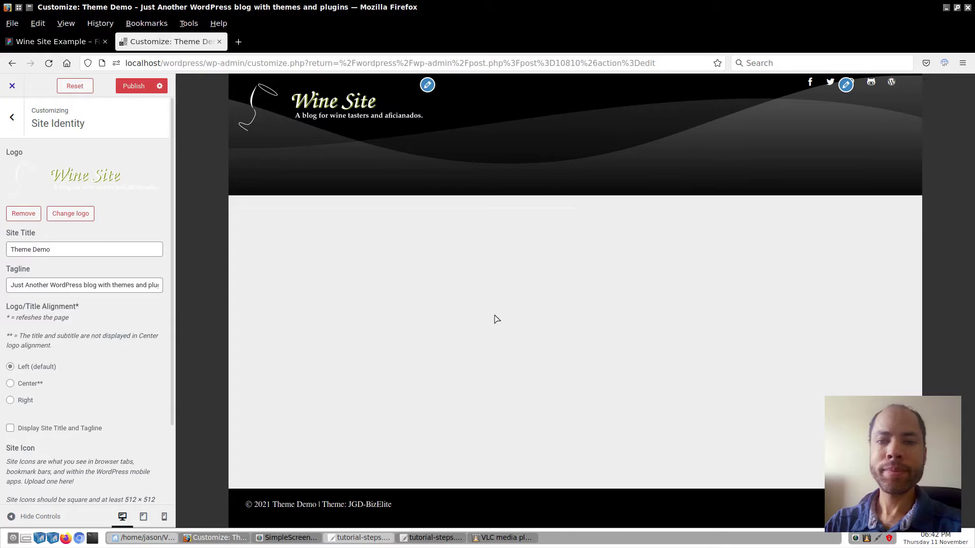
pyautogui.click(133, 87)
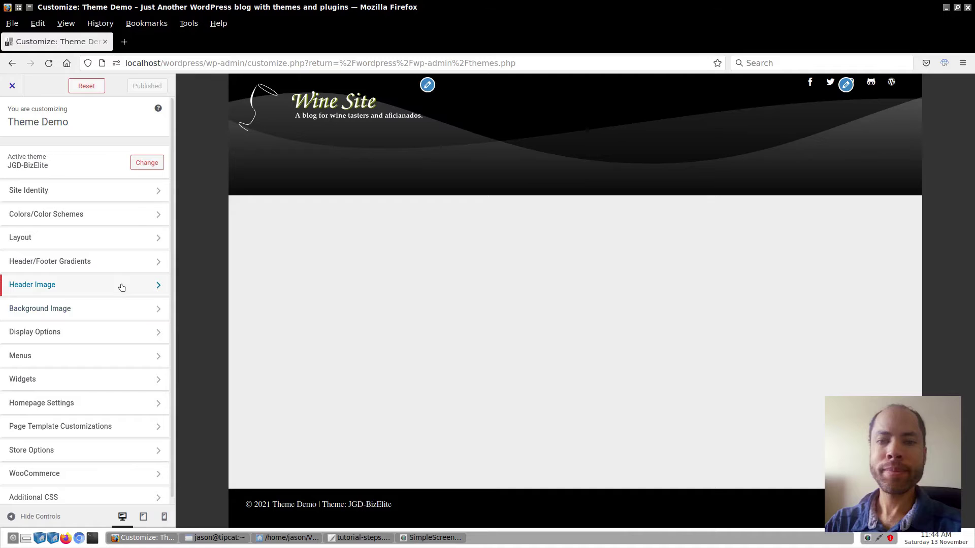
# Hide the current header image and publish the change.
pyautogui.click(122, 287)
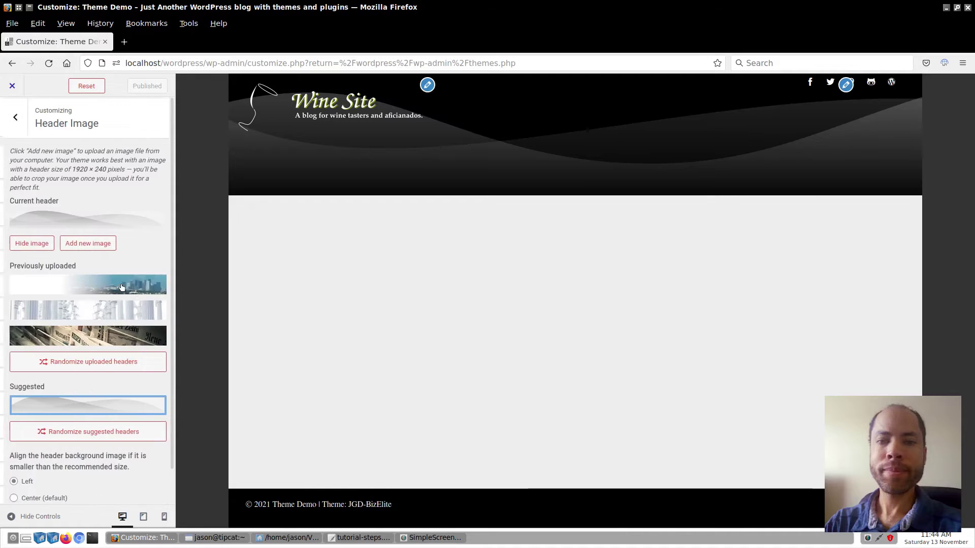
pyautogui.click(20, 244)
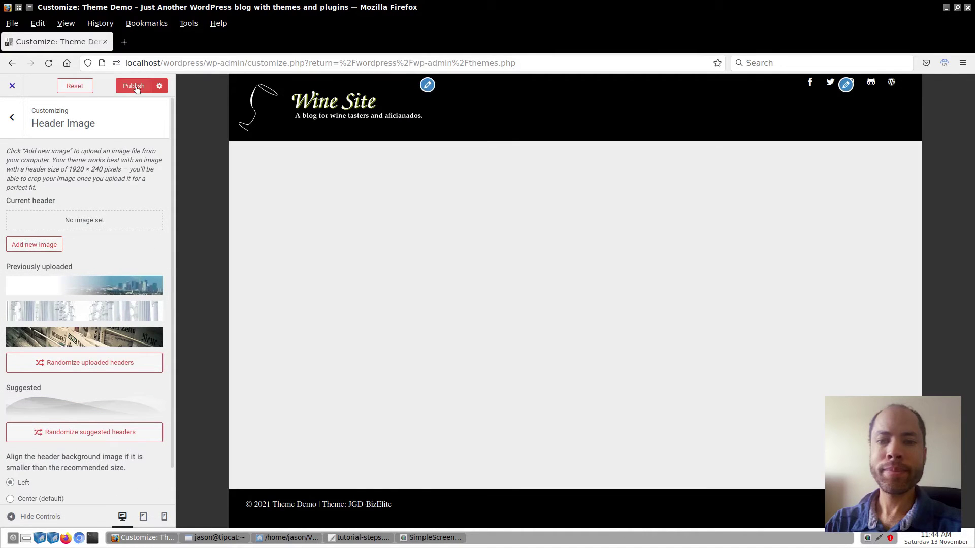
pyautogui.click(135, 86)
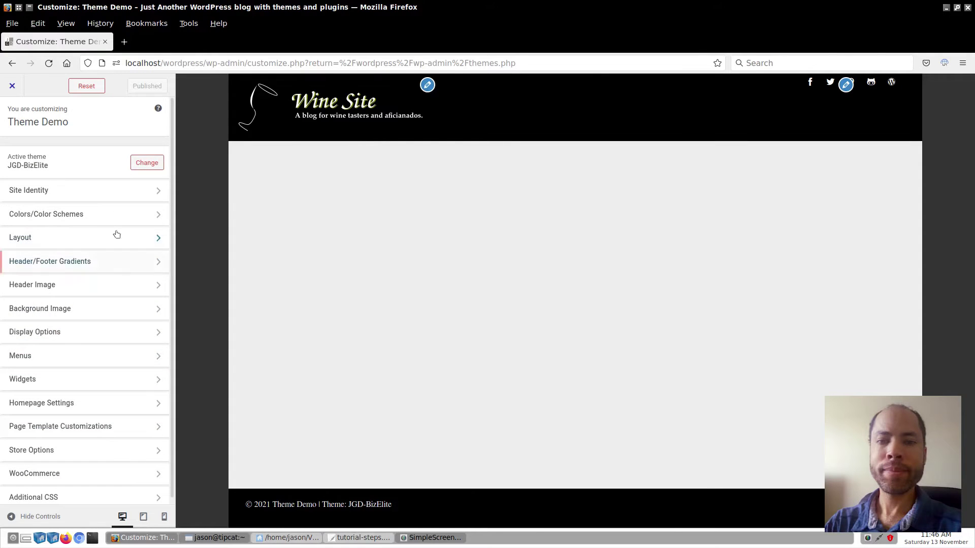
# Switch the theme's color scheme to Red and publish the change.
pyautogui.click(111, 217)
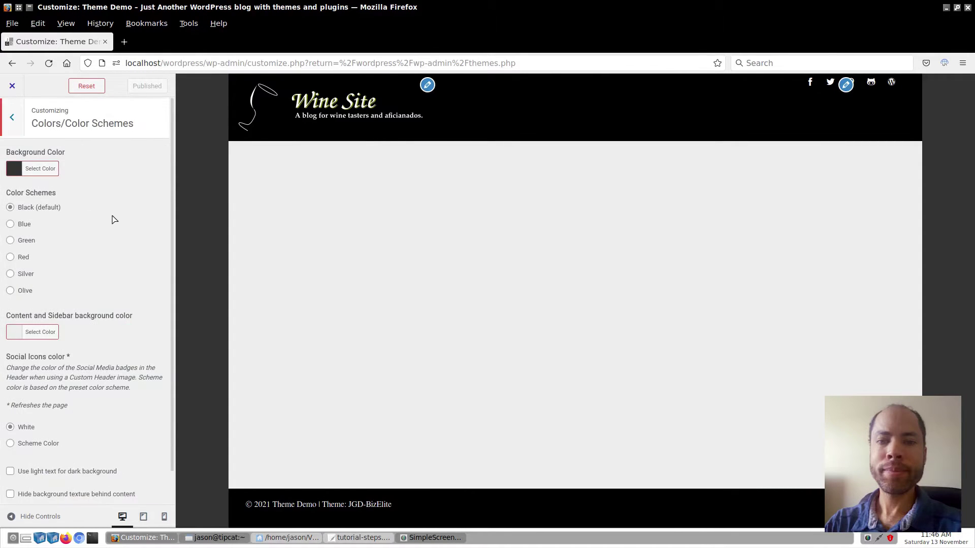
pyautogui.click(10, 257)
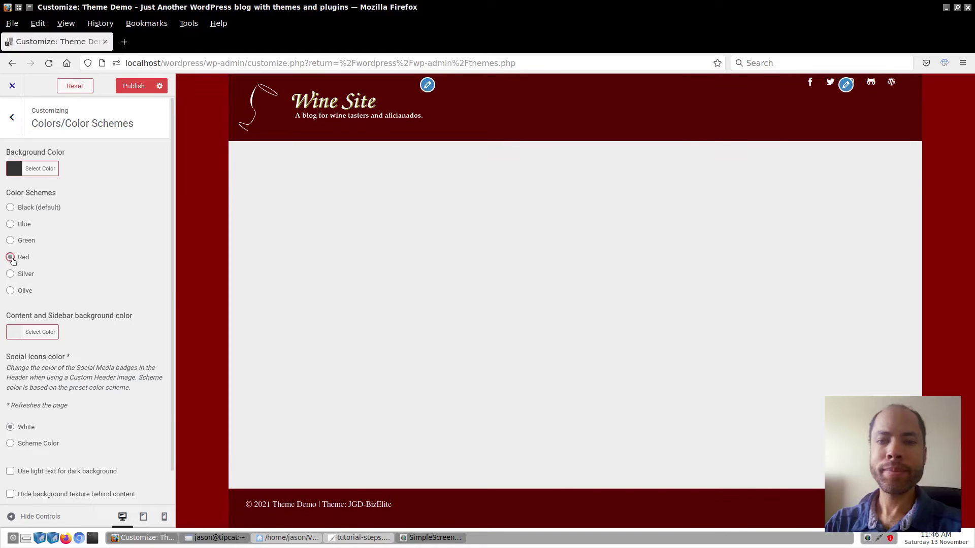
pyautogui.click(131, 87)
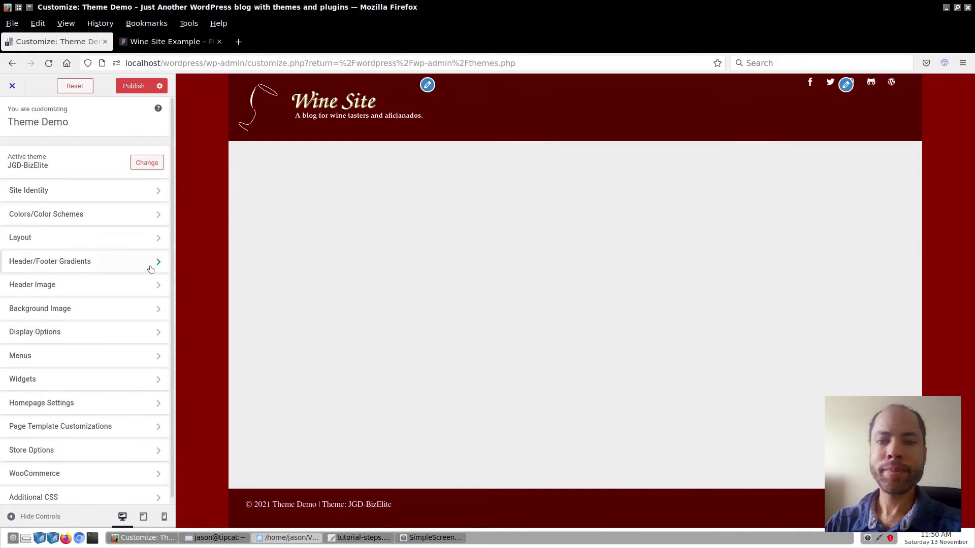
# Enable the header and footer gradients and set Header Gradient Color 1 to #320000, taken from the first gradient stop of the Figma header.
pyautogui.click(141, 267)
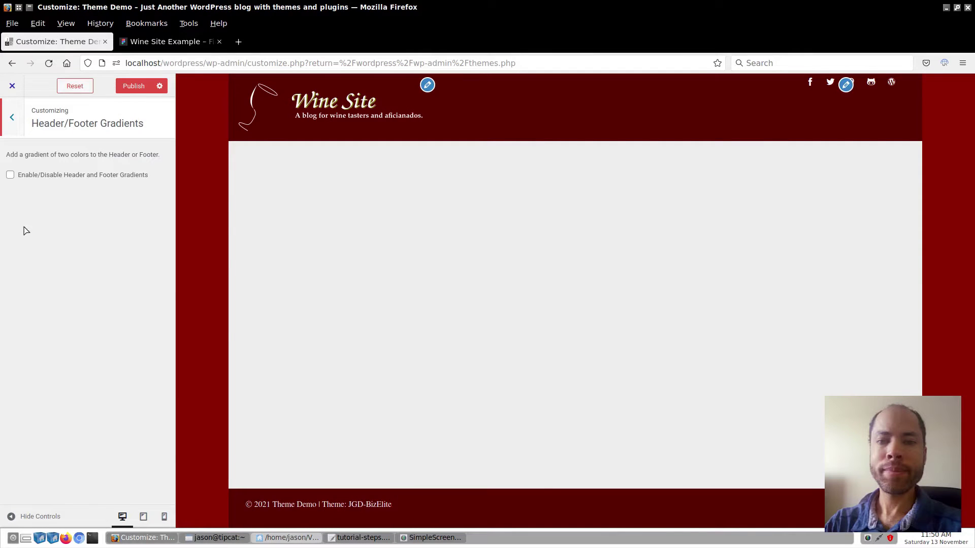
pyautogui.click(10, 175)
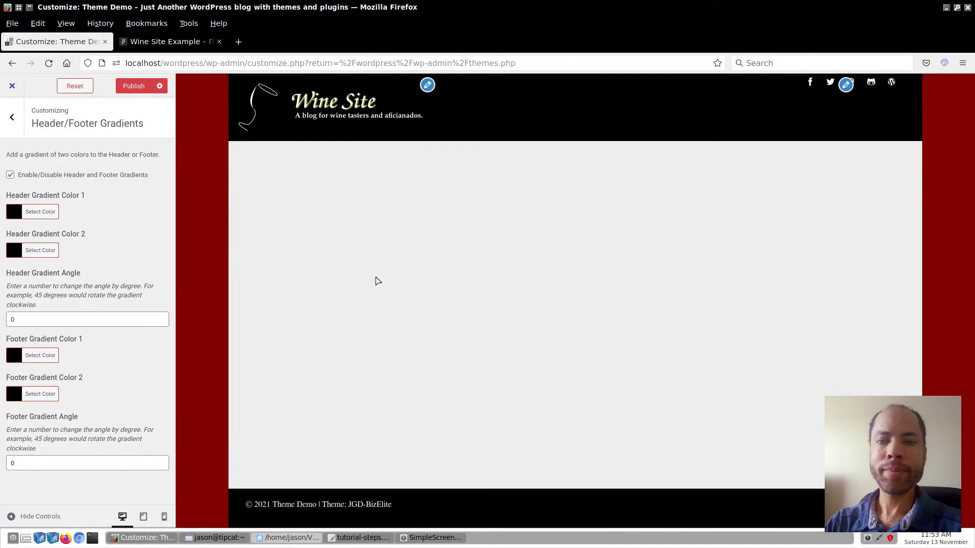
pyautogui.click(184, 42)
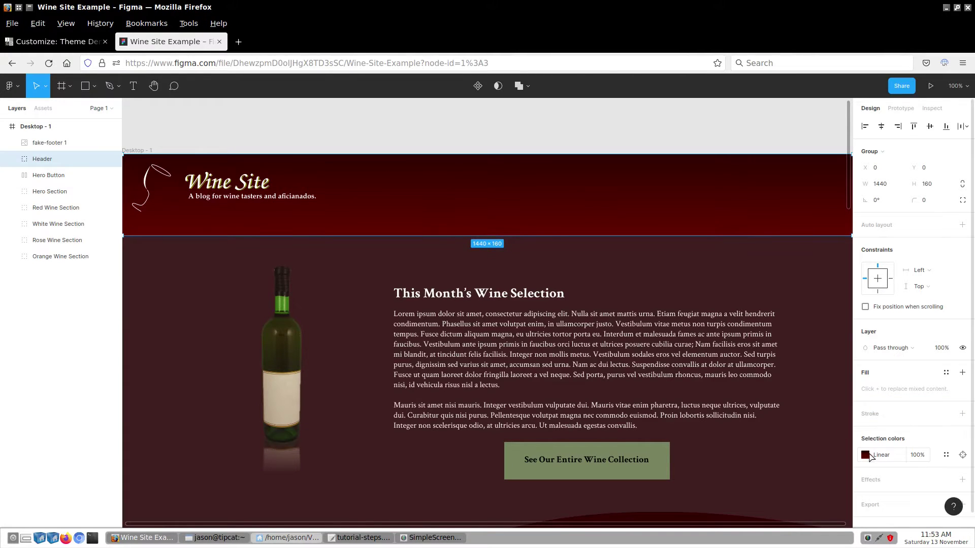
pyautogui.click(876, 455)
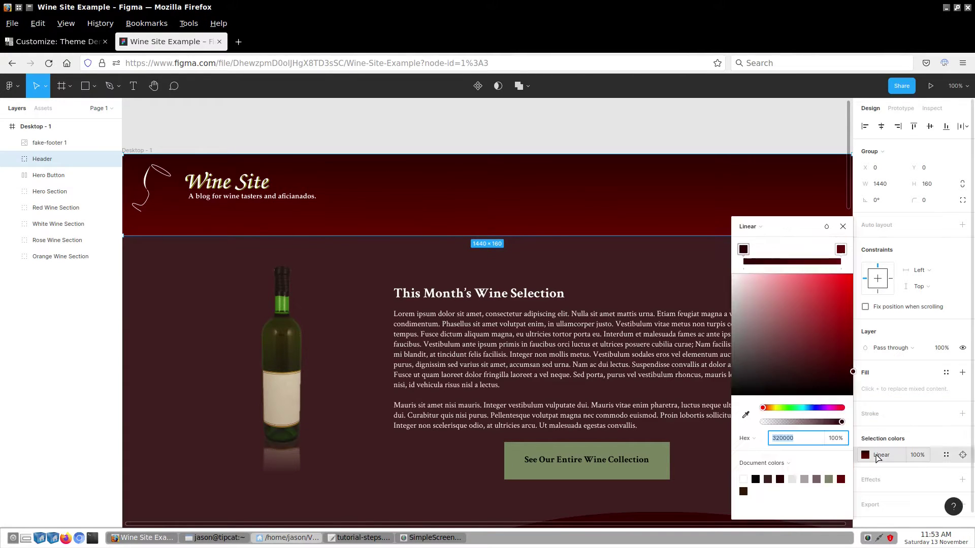
pyautogui.click(744, 249)
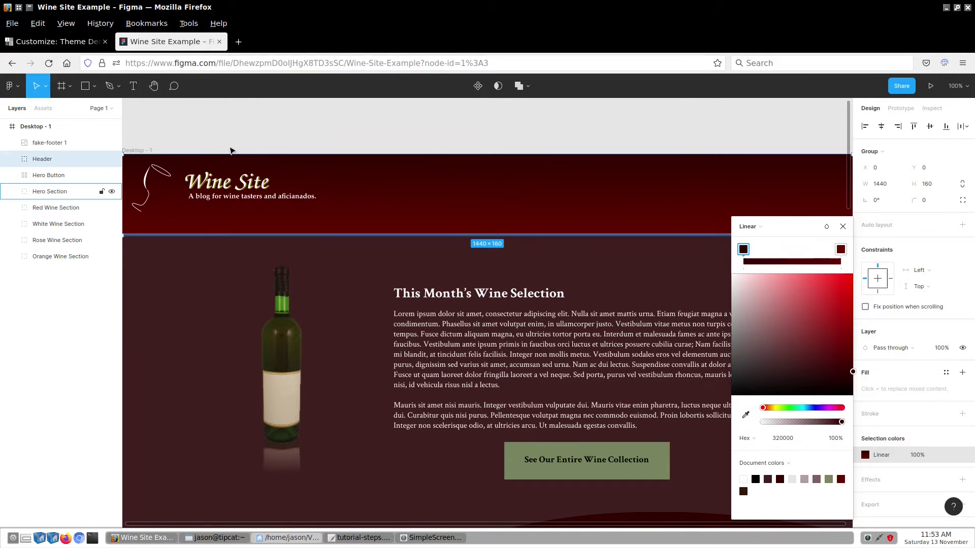
pyautogui.click(66, 43)
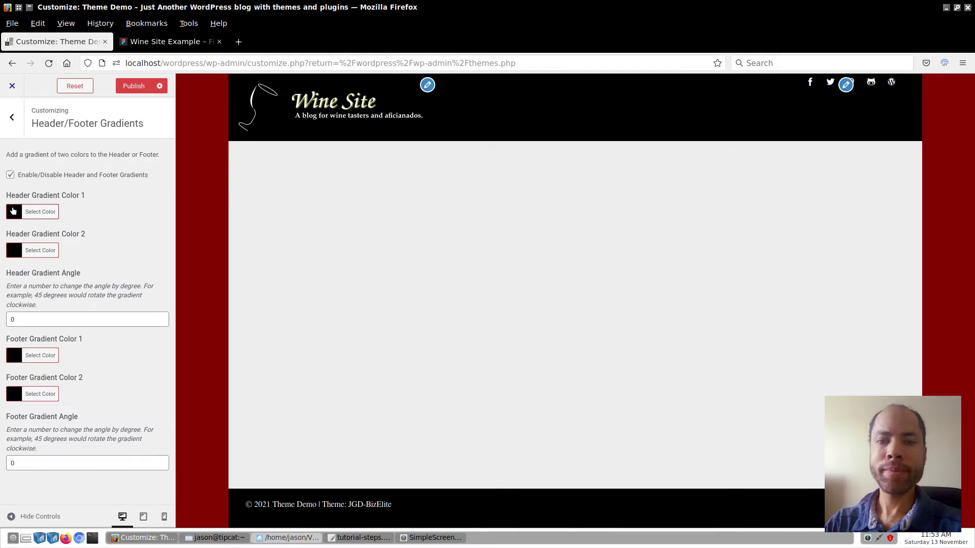
pyautogui.click(15, 213)
pyautogui.click(78, 211)
pyautogui.moveTo(66, 210); pyautogui.dragTo(103, 214)
pyautogui.write('#320000')
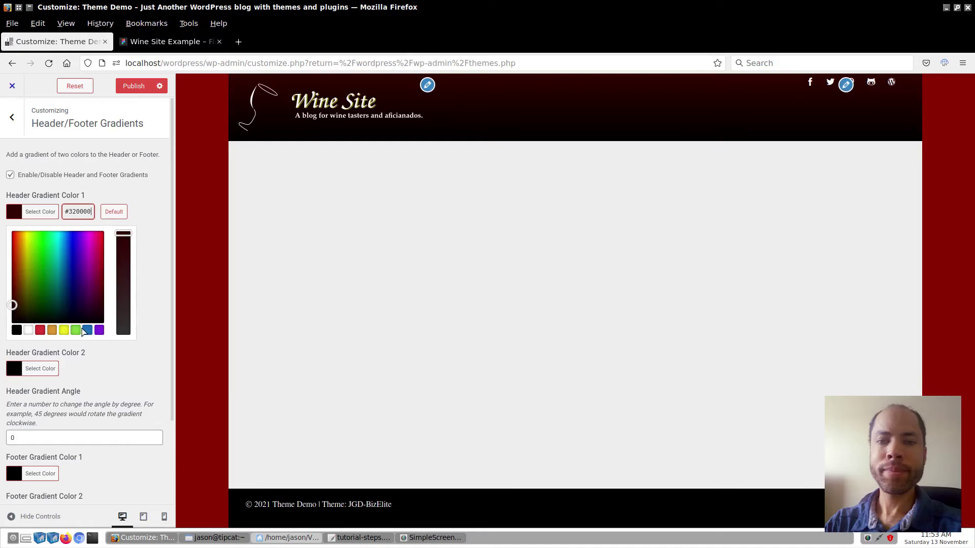
# Set Header Gradient Color 2 to #640000, taken from the second gradient stop of the header in the Figma mockup.
pyautogui.click(13, 369)
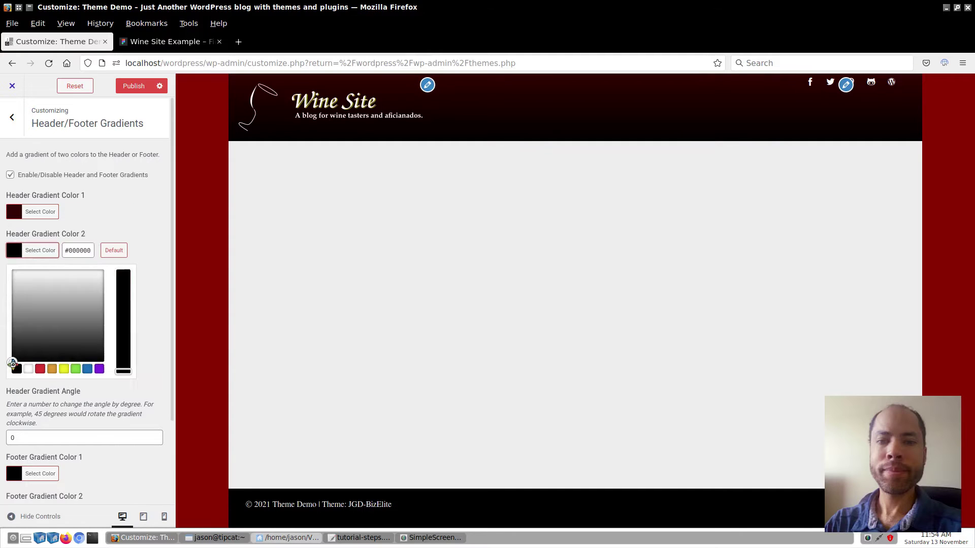
pyautogui.click(154, 42)
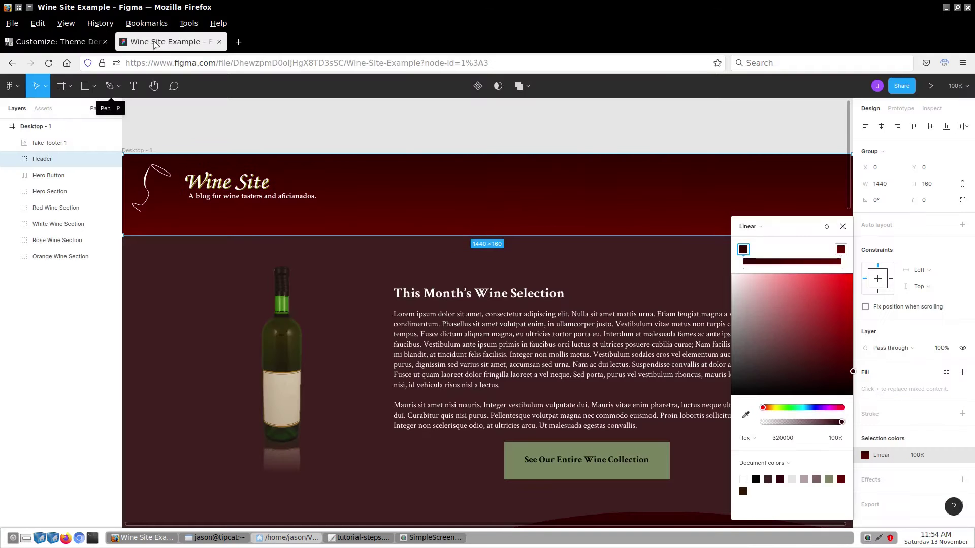
pyautogui.click(840, 250)
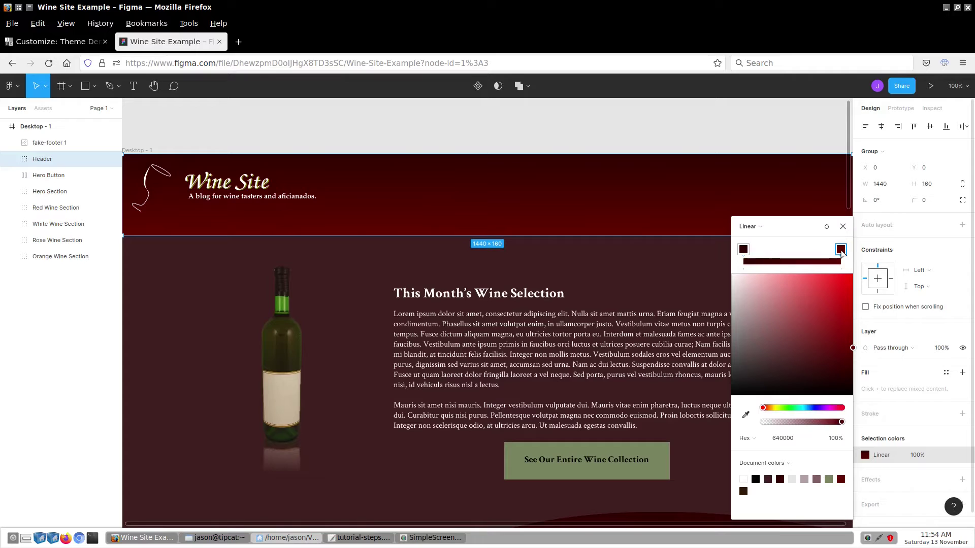
pyautogui.click(76, 42)
pyautogui.doubleClick(85, 250)
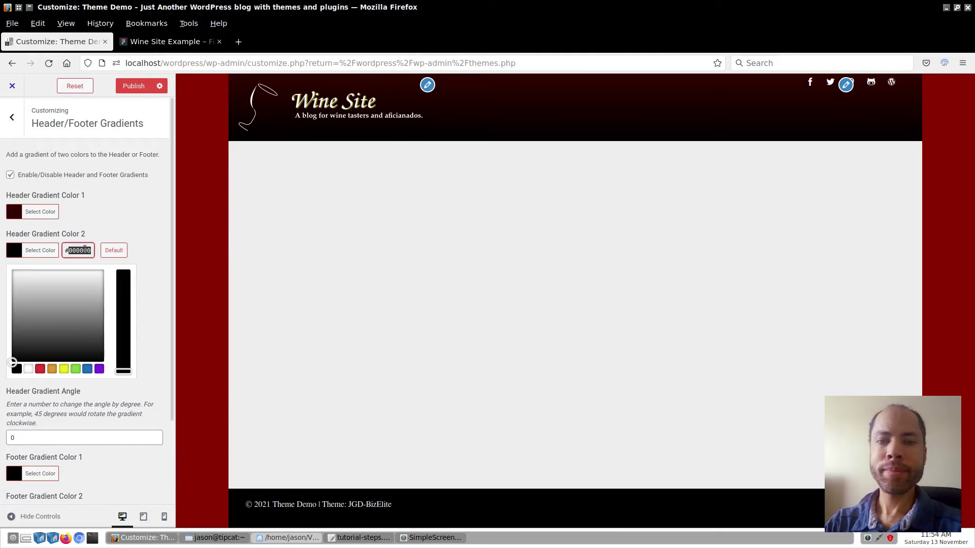
pyautogui.write('640000')
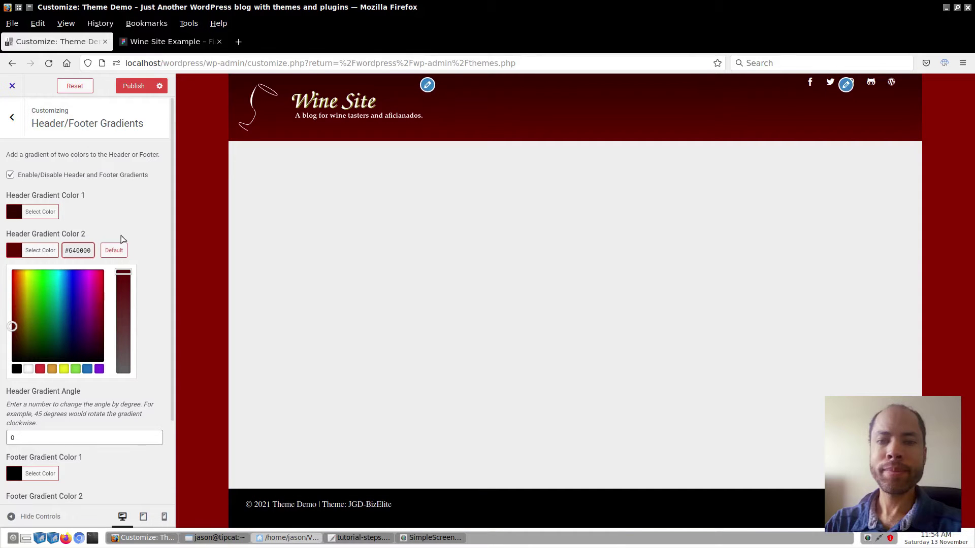
pyautogui.scroll(-2, 165, 197)
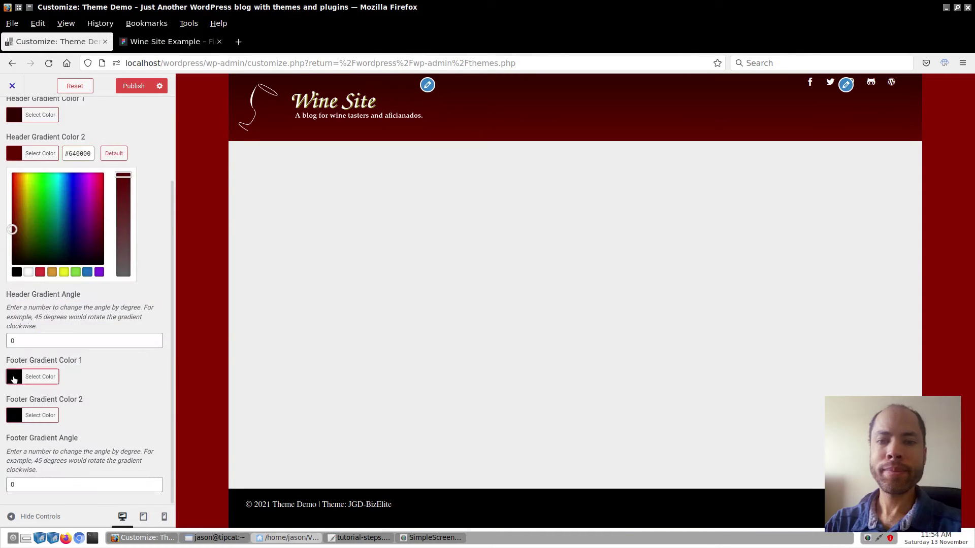
# Set Footer Gradient Color 1 to #5a0000, copying the hex value from the notes in tutorial-steps.txt.
pyautogui.click(17, 374)
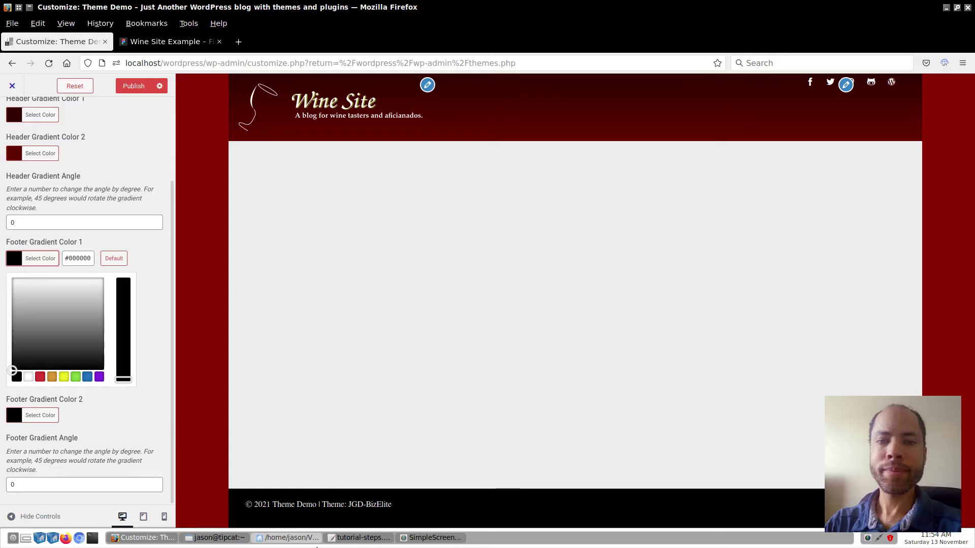
pyautogui.click(357, 542)
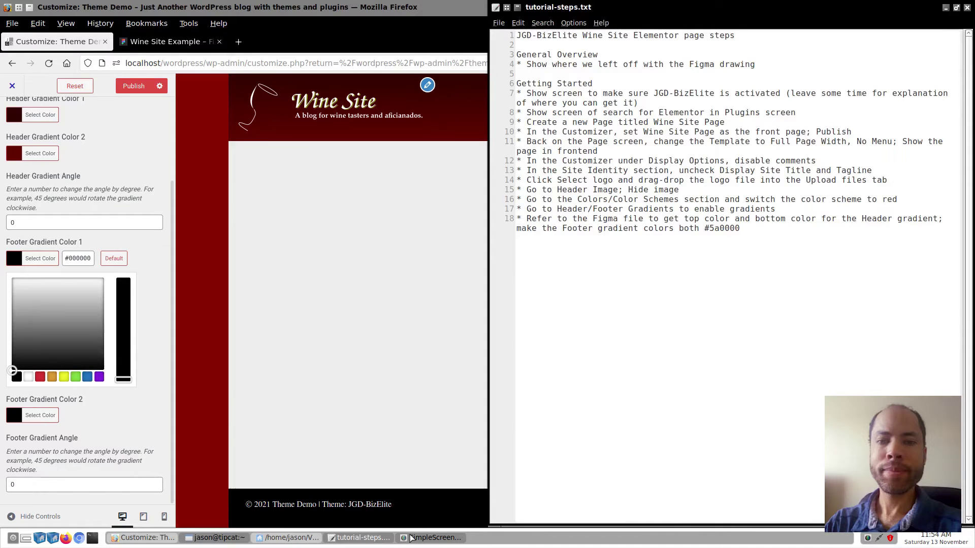
pyautogui.moveTo(710, 228); pyautogui.dragTo(744, 230)
pyautogui.hotkey('ctrl', 'c')
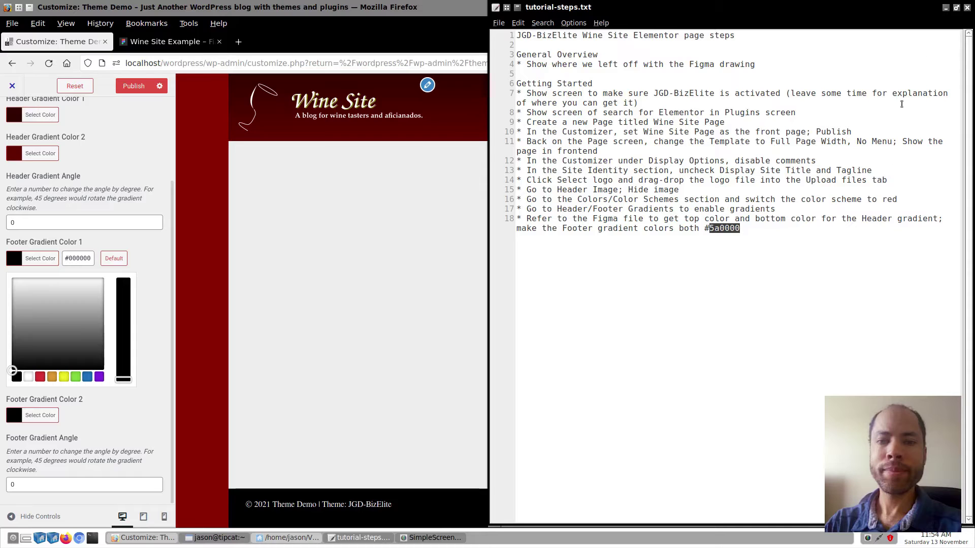
pyautogui.click(945, 7)
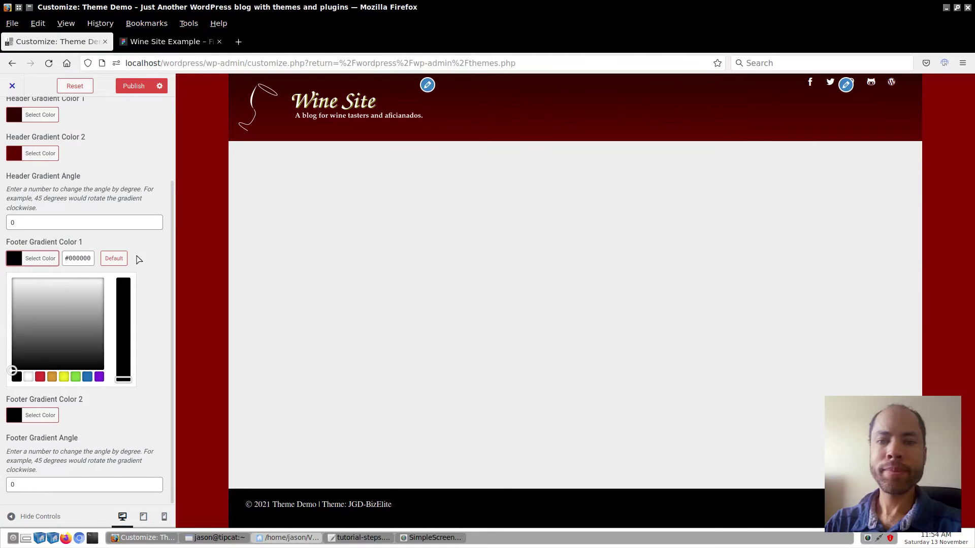
pyautogui.click(76, 256)
pyautogui.moveTo(67, 258); pyautogui.dragTo(94, 256)
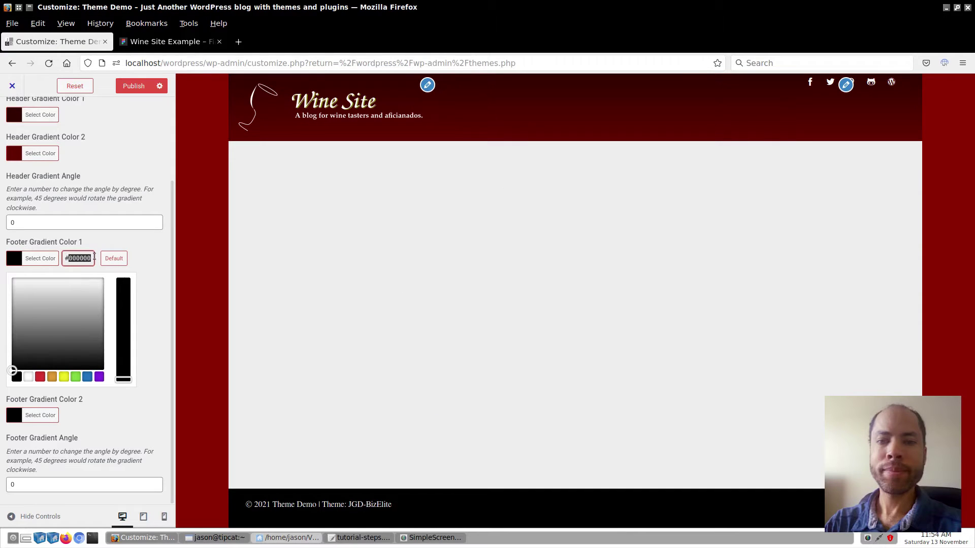
pyautogui.hotkey('ctrl', 'v')
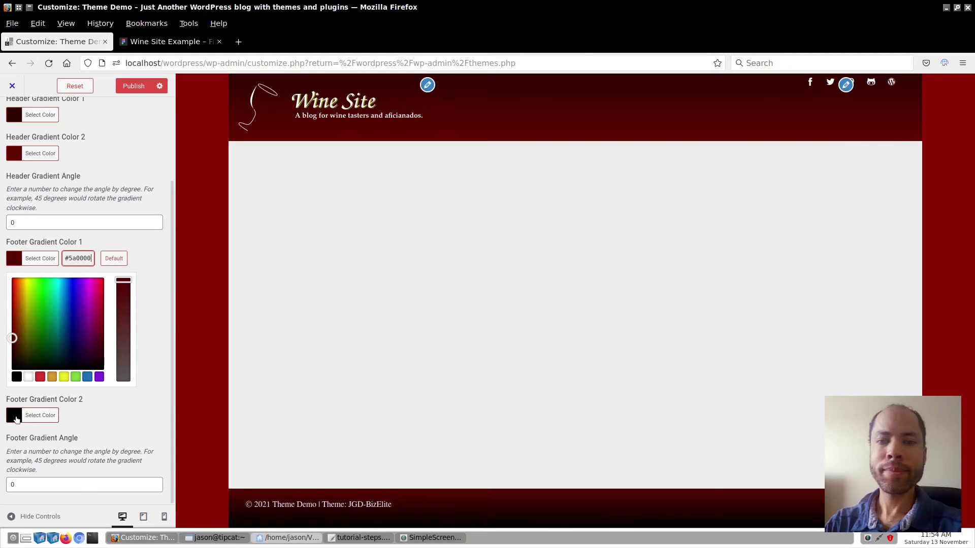
# Set Footer Gradient Color 2 to #5a0000 as well and publish the gradient changes.
pyautogui.click(16, 418)
pyautogui.click(70, 297)
pyautogui.moveTo(70, 297); pyautogui.dragTo(97, 293)
pyautogui.hotkey('ctrl', 'v')
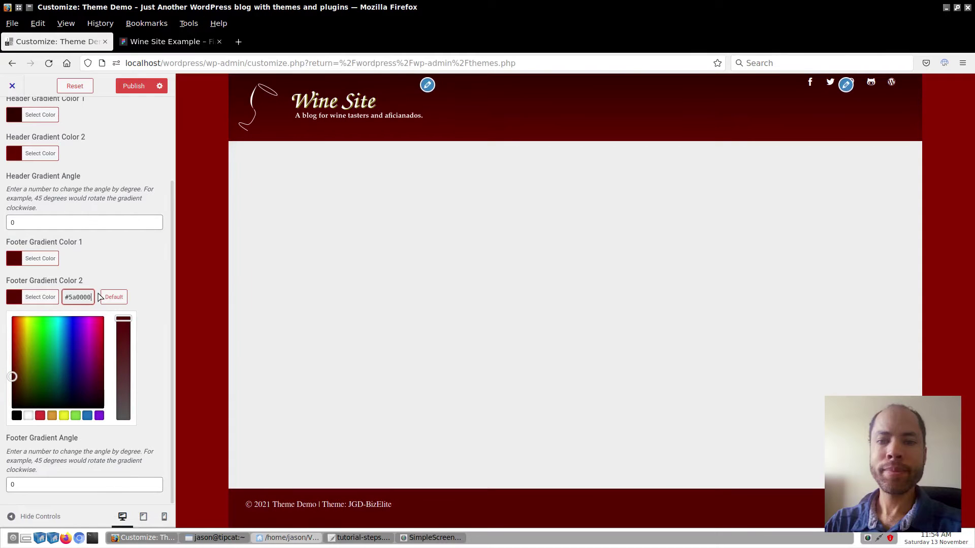
pyautogui.click(149, 288)
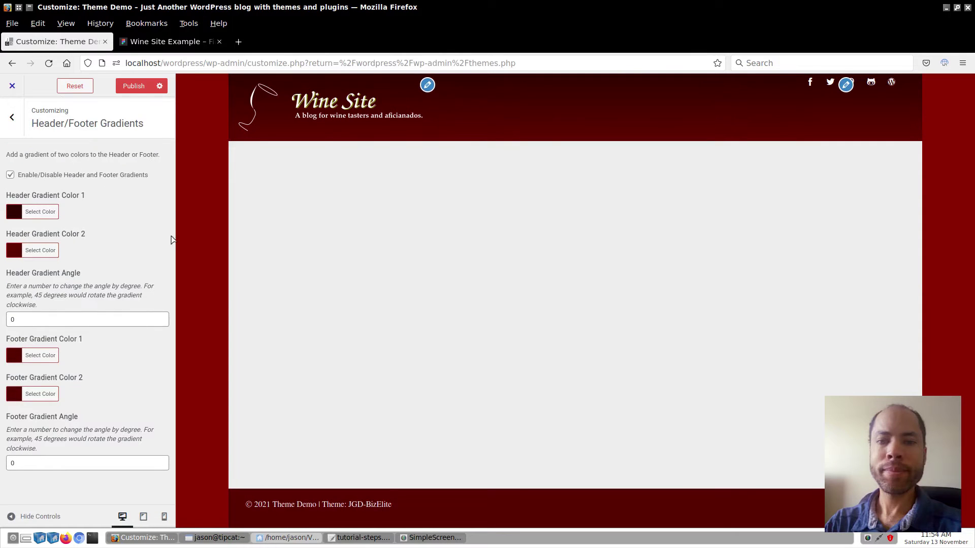
pyautogui.click(136, 87)
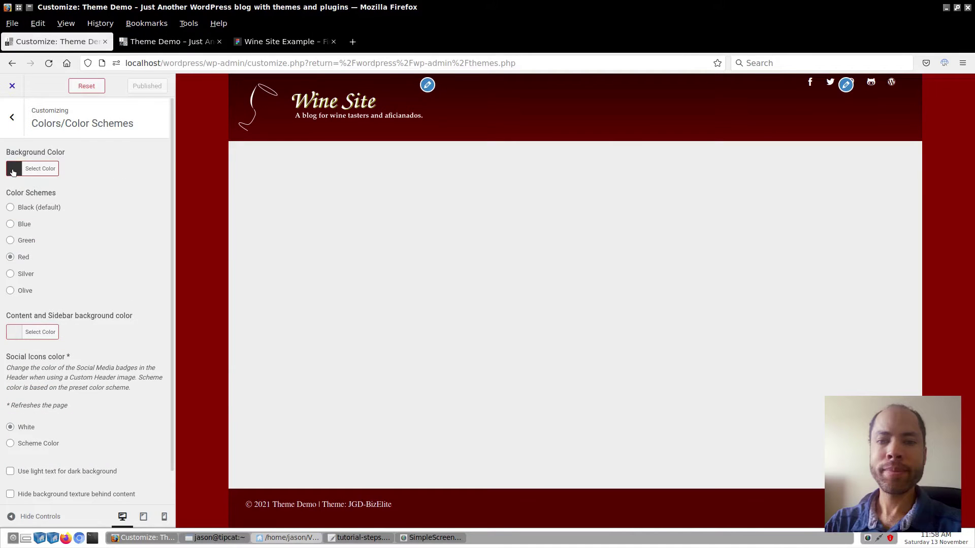
# Set the theme's Background Color to #320000 in the color scheme settings and publish the change.
pyautogui.click(13, 172)
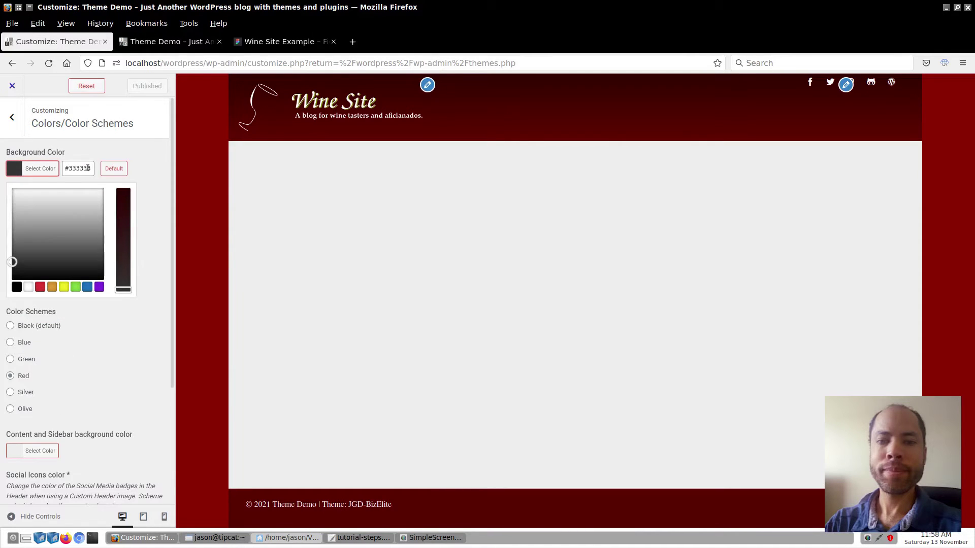
pyautogui.moveTo(90, 168); pyautogui.dragTo(72, 168)
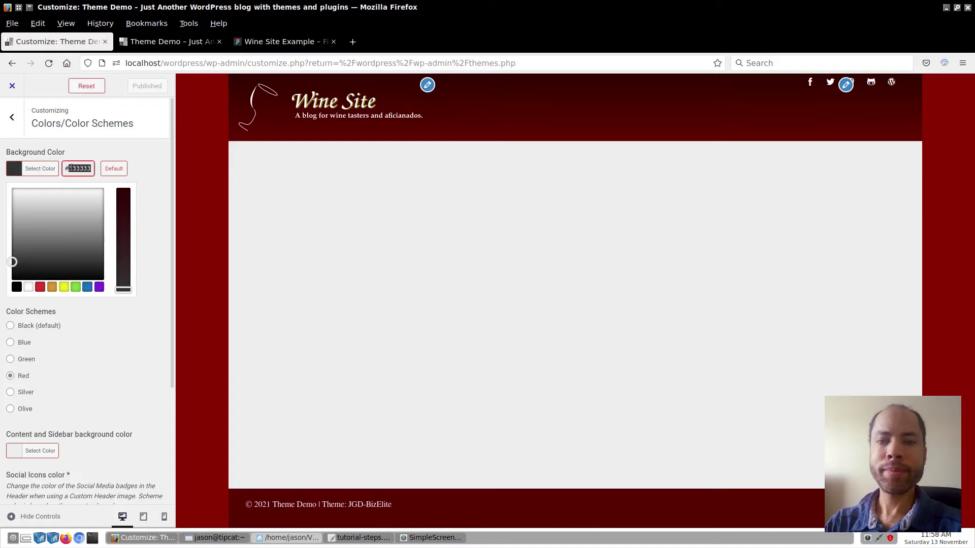
pyautogui.write('320000')
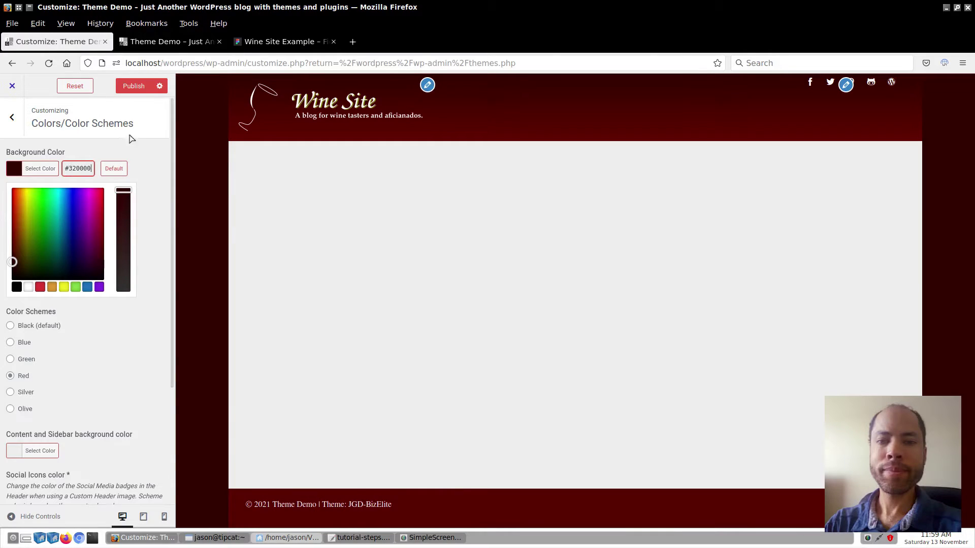
pyautogui.click(133, 86)
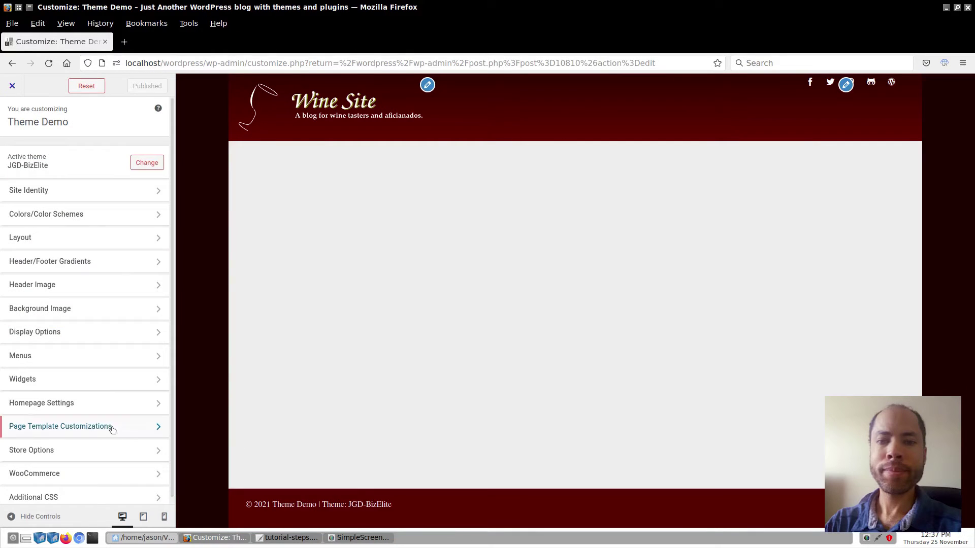
# Enable the content background for the Full Page Width, No Menu template, set its color to #402020 and publish.
pyautogui.click(99, 432)
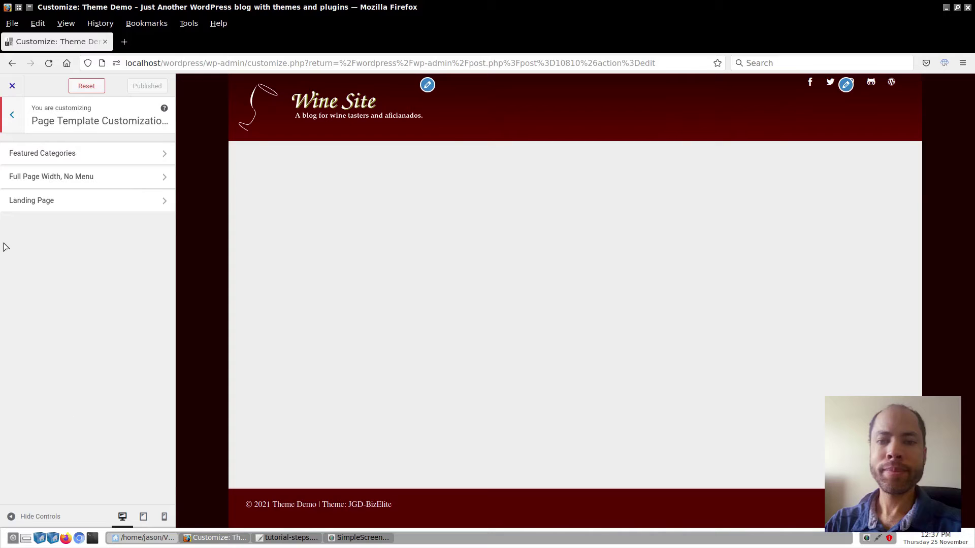
pyautogui.click(73, 178)
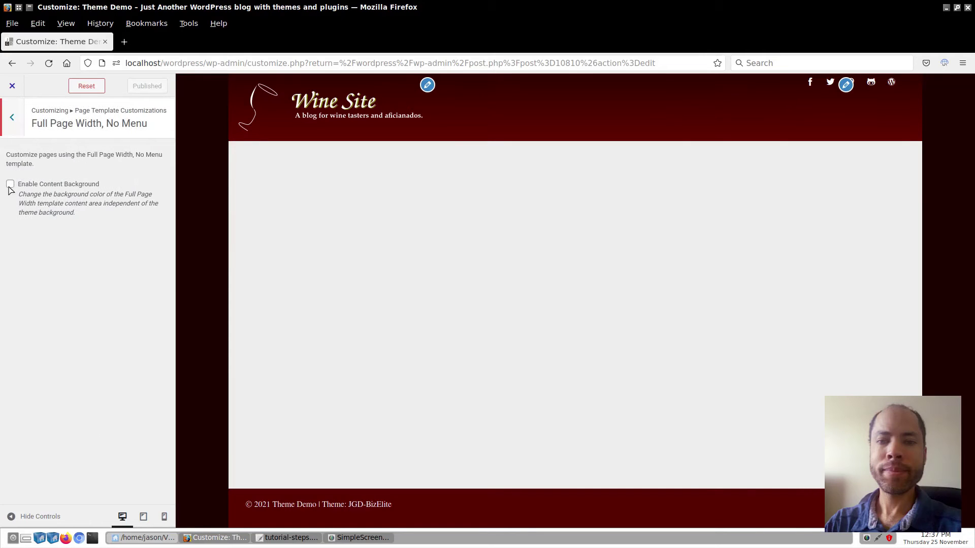
pyautogui.click(10, 184)
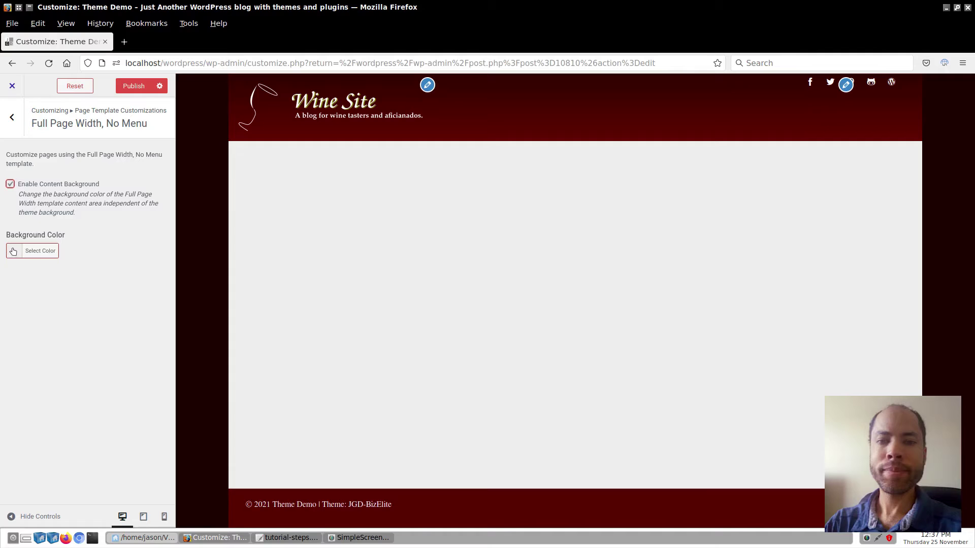
pyautogui.click(13, 251)
pyautogui.click(70, 250)
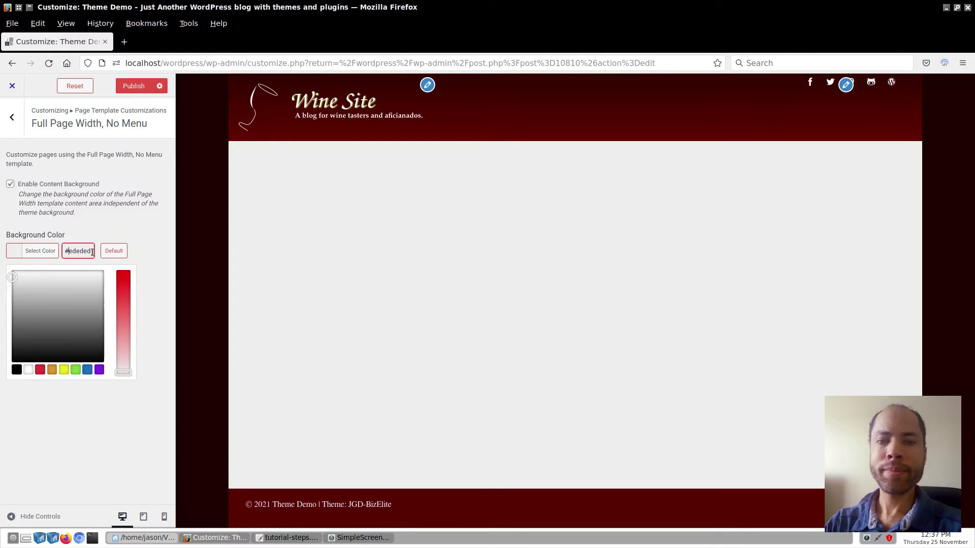
pyautogui.tripleClick(86, 251)
pyautogui.press('BackSpace')
pyautogui.write('#402020')
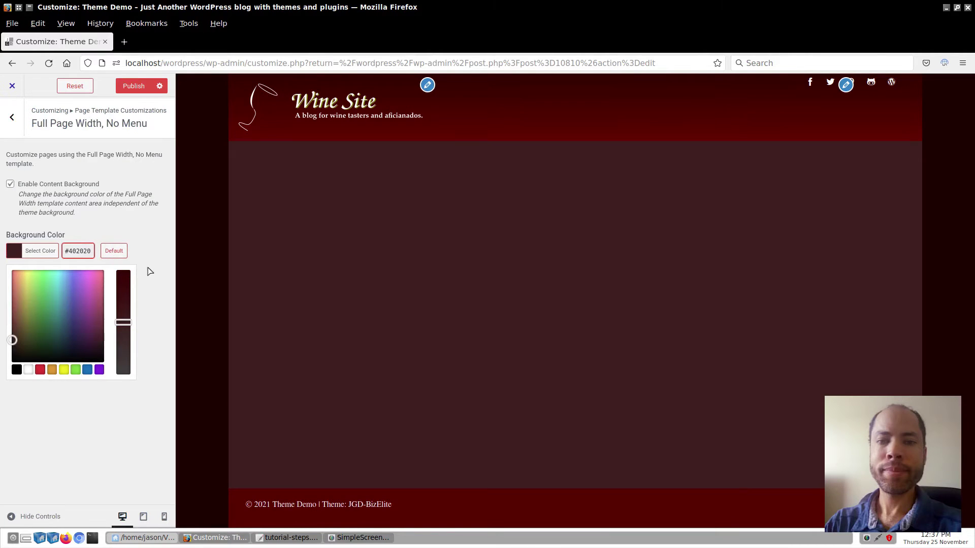
pyautogui.click(132, 86)
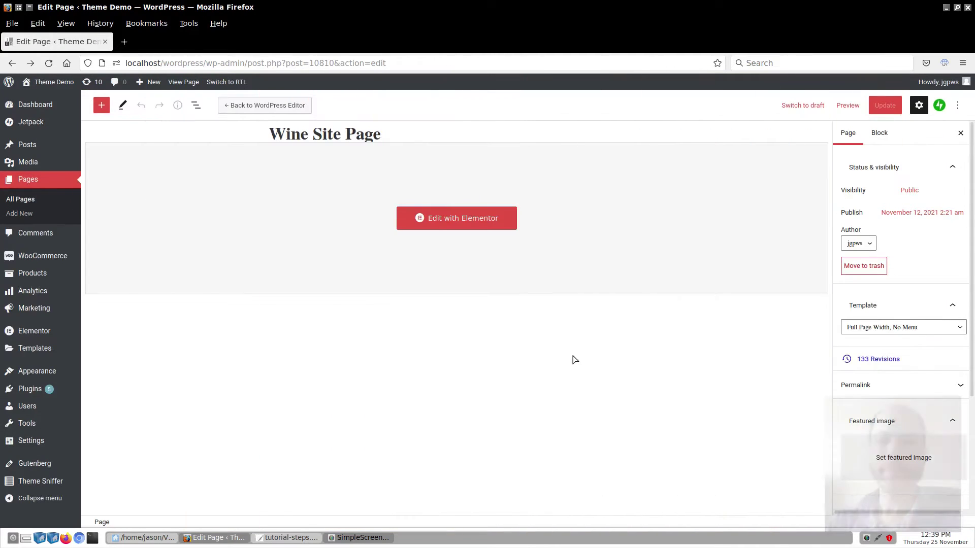
# Open Wine Site Page in the Elementor editor and add an Inner Section with the 33, 66 column structure.
pyautogui.click(465, 220)
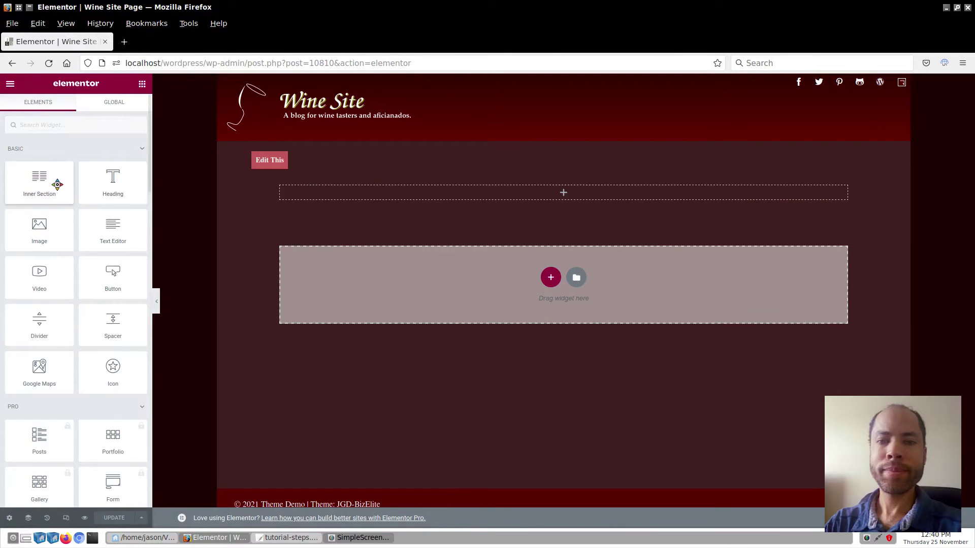
pyautogui.moveTo(38, 183); pyautogui.dragTo(563, 195)
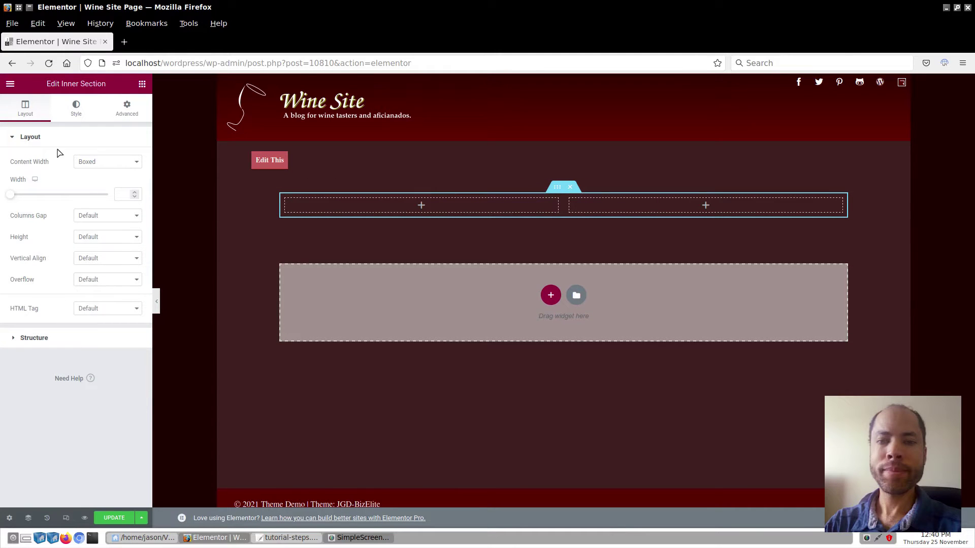
pyautogui.click(49, 344)
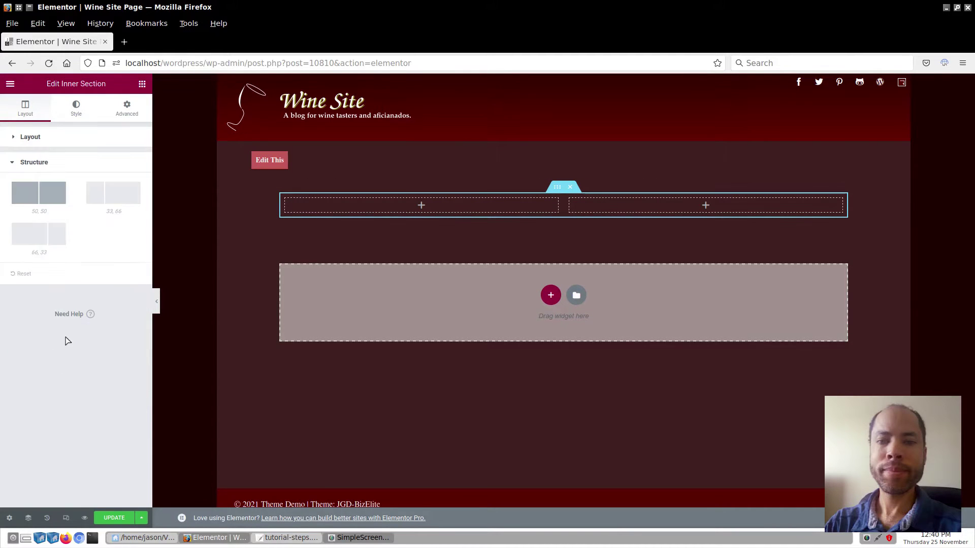
pyautogui.click(116, 202)
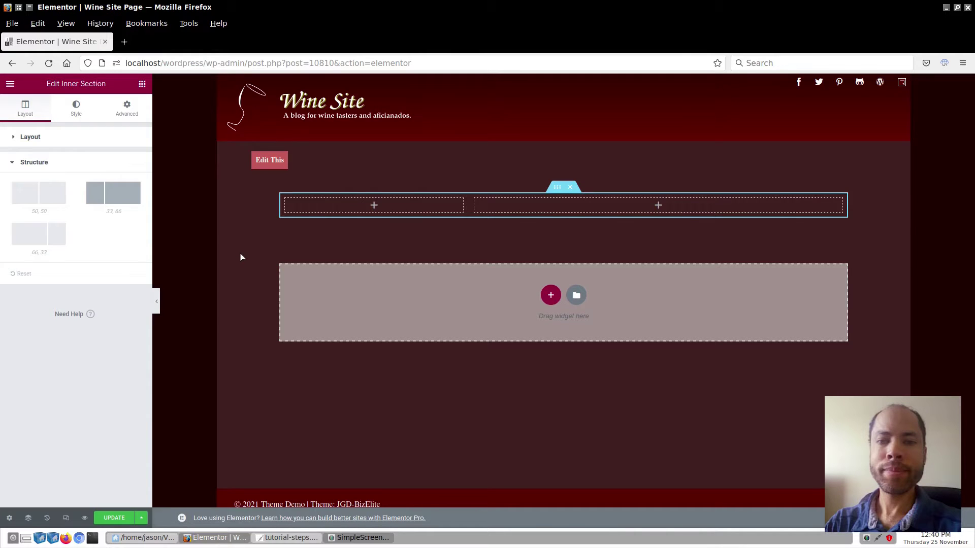
# Add an Image widget to the narrow column and insert wine-bottle01_semitransparent.png from the media library.
pyautogui.click(143, 84)
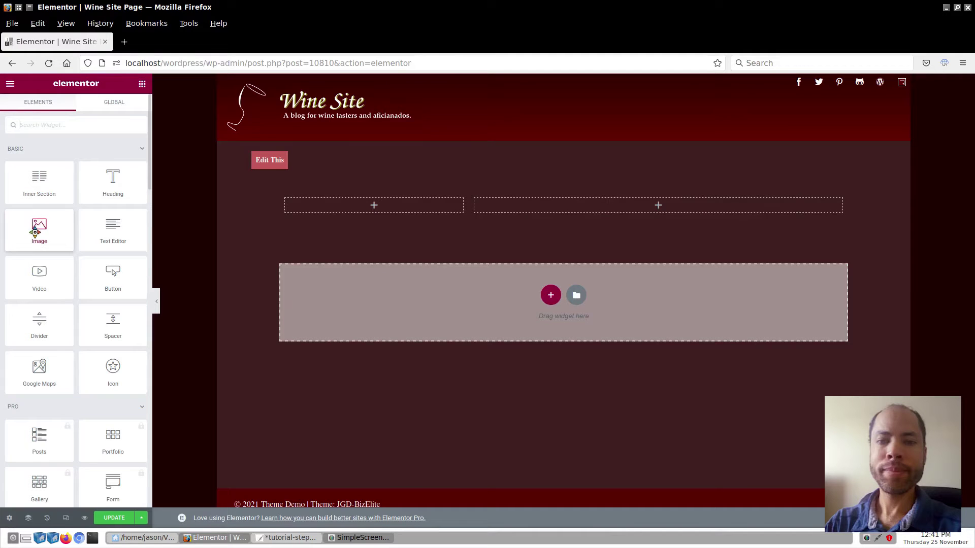
pyautogui.moveTo(35, 232); pyautogui.dragTo(374, 210)
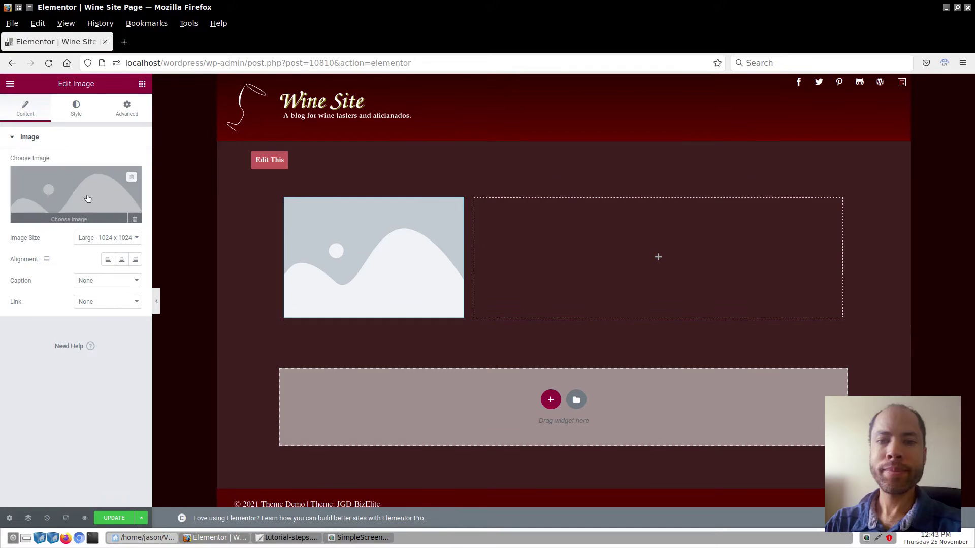
pyautogui.click(70, 218)
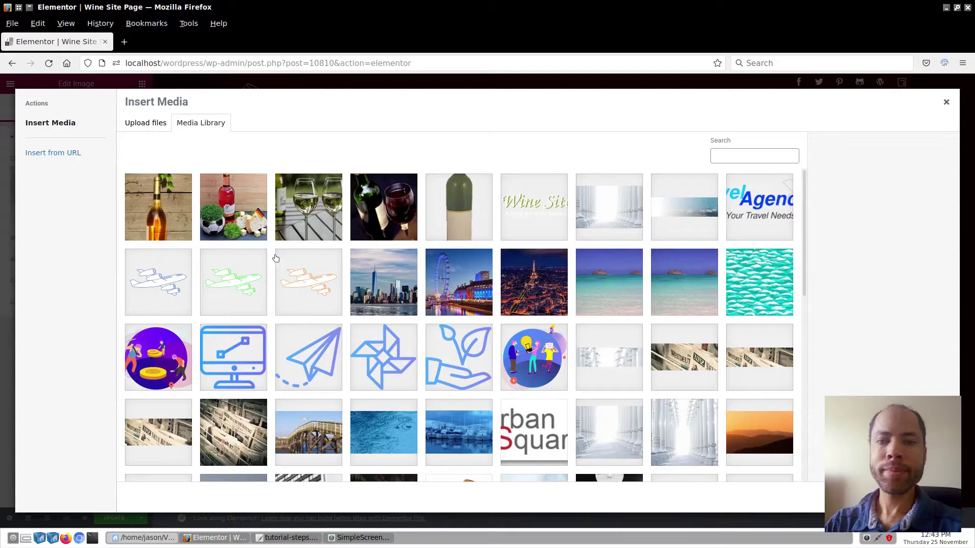
pyautogui.click(463, 213)
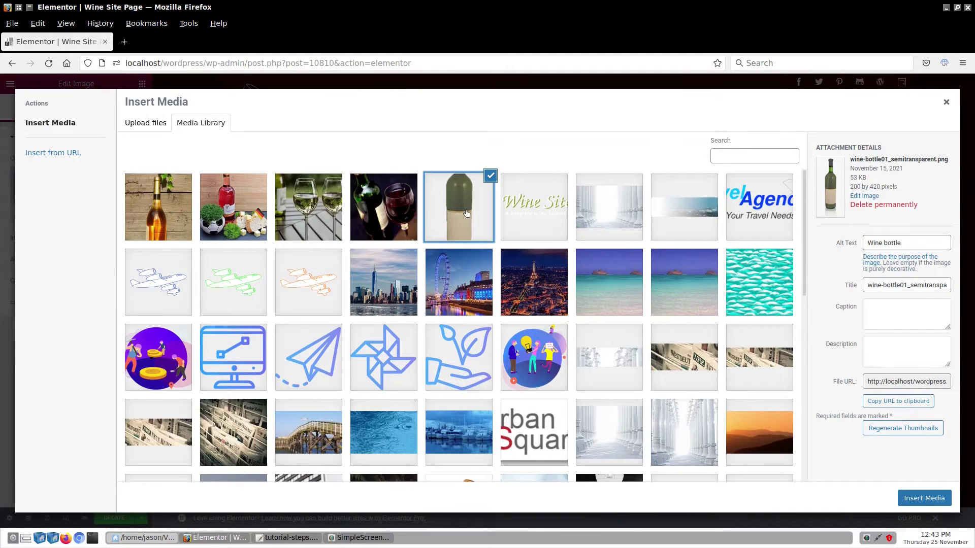
pyautogui.click(913, 244)
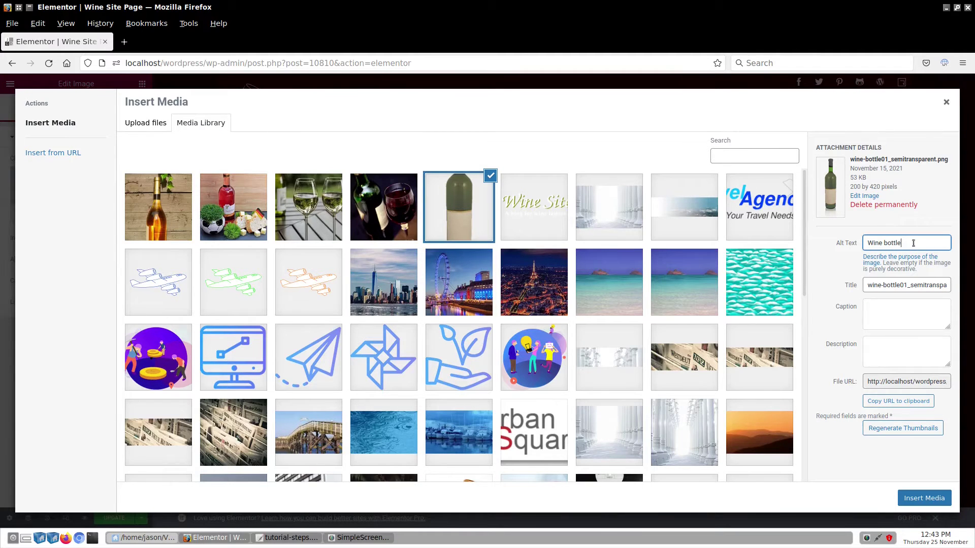
pyautogui.click(922, 498)
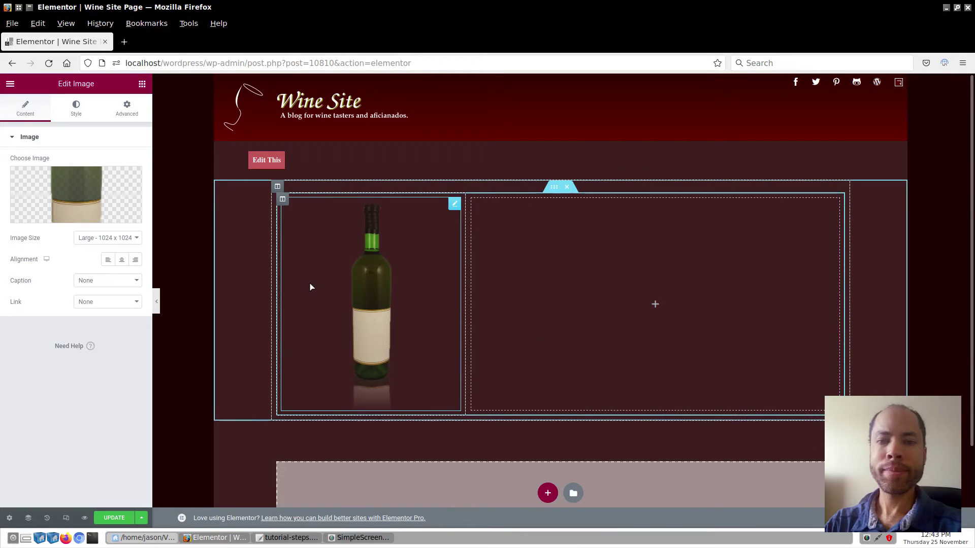
# Unlink the wine bottle image's padding values and set the top and bottom padding to 64 px each.
pyautogui.click(122, 111)
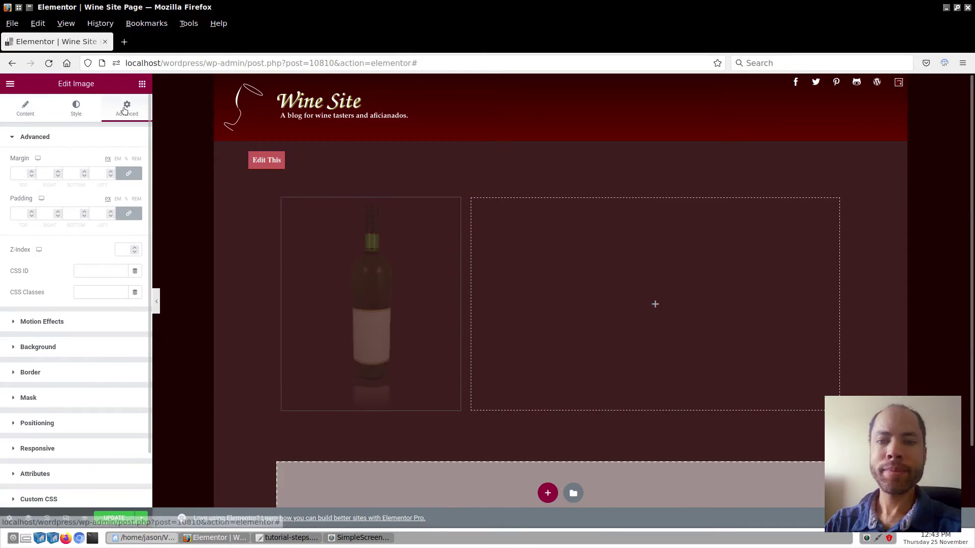
pyautogui.click(128, 213)
pyautogui.moveTo(23, 215); pyautogui.dragTo(11, 214)
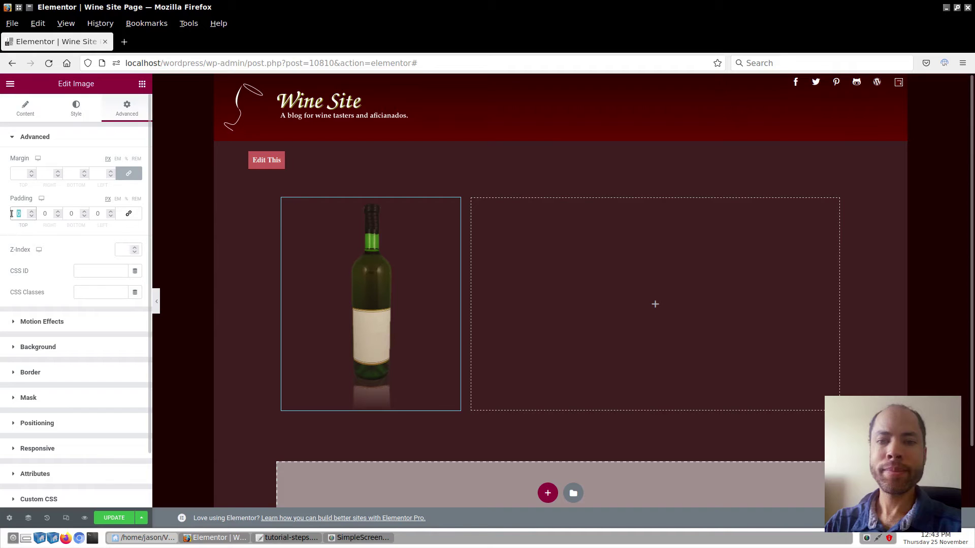
pyautogui.write('64')
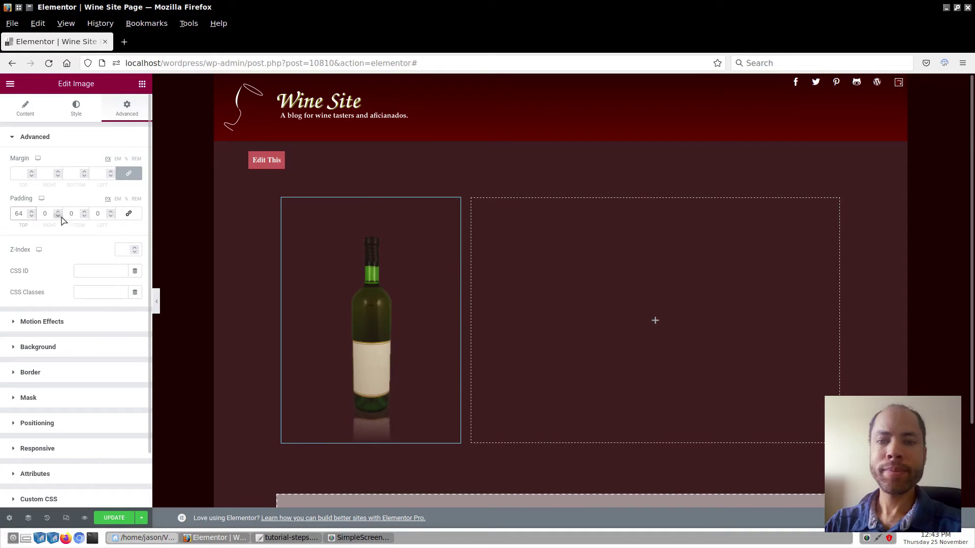
pyautogui.moveTo(78, 215); pyautogui.dragTo(66, 214)
pyautogui.write('64')
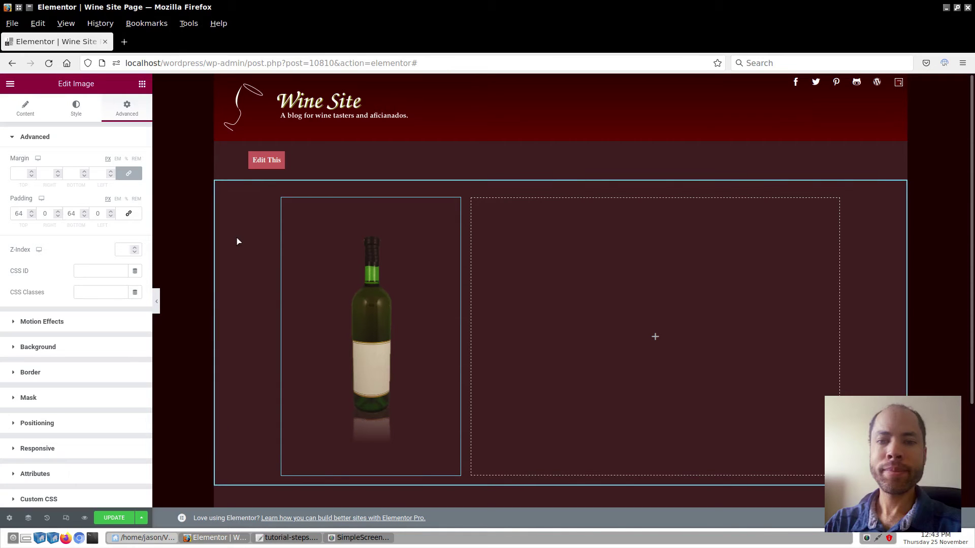
# Add a Heading widget to the empty wide column and set its title to "This Month's Wine Selection".
pyautogui.click(605, 303)
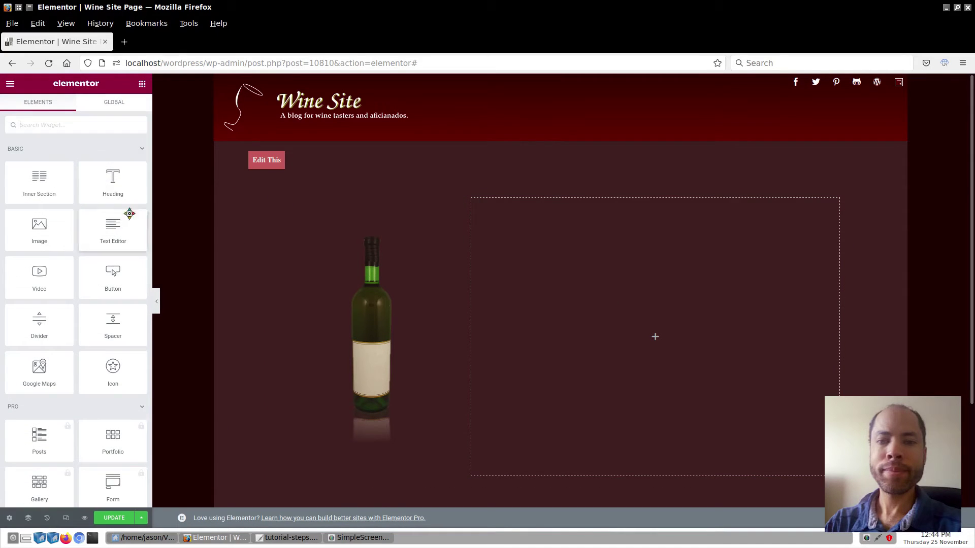
pyautogui.moveTo(111, 182); pyautogui.dragTo(585, 237)
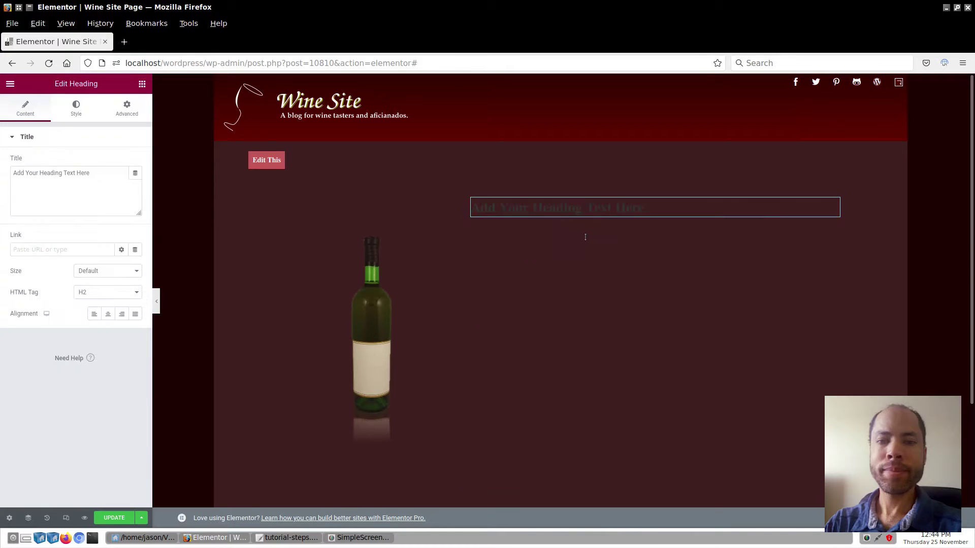
pyautogui.tripleClick(574, 208)
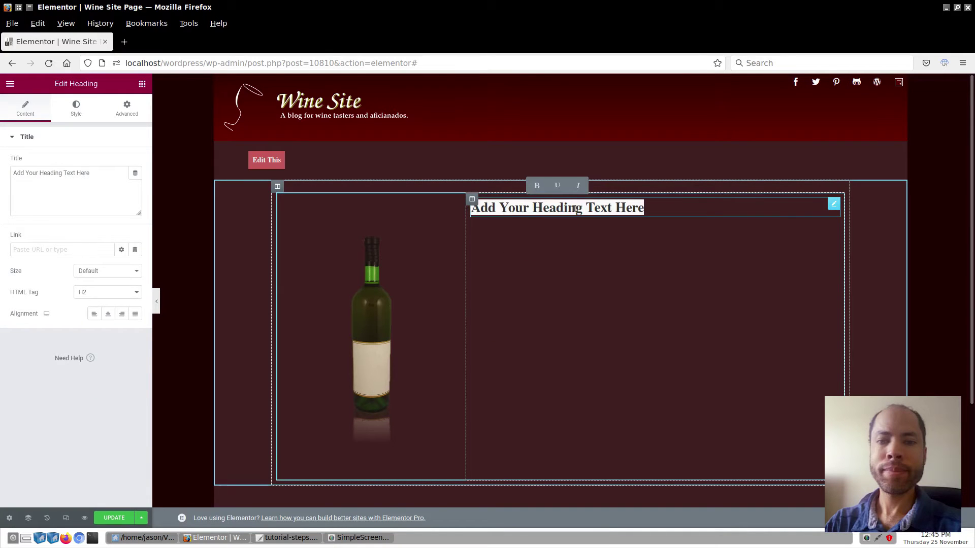
pyautogui.write('This')
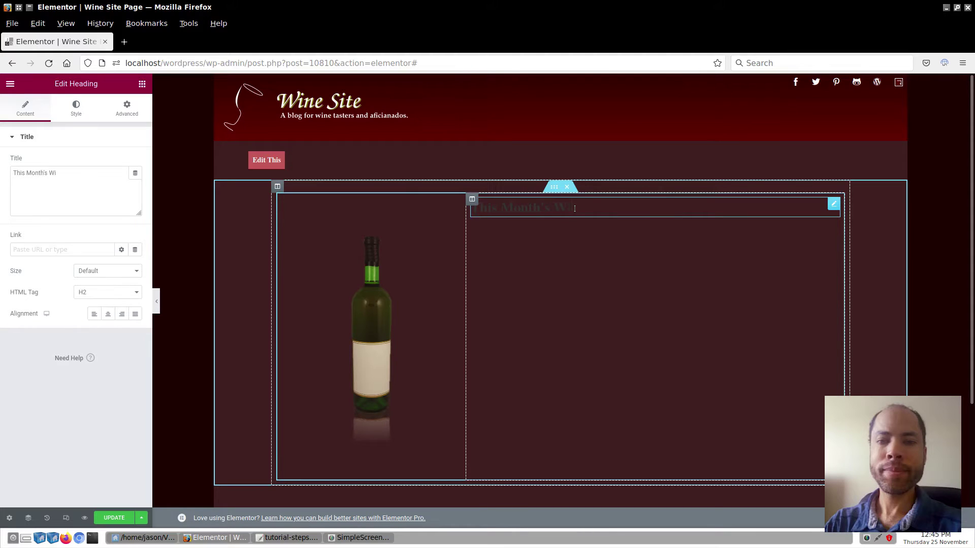
pyautogui.write("Month's Wine Selection")
# Set the heading's text color to #ffffff and update the page.
pyautogui.hotkey('ctrl', 'a')
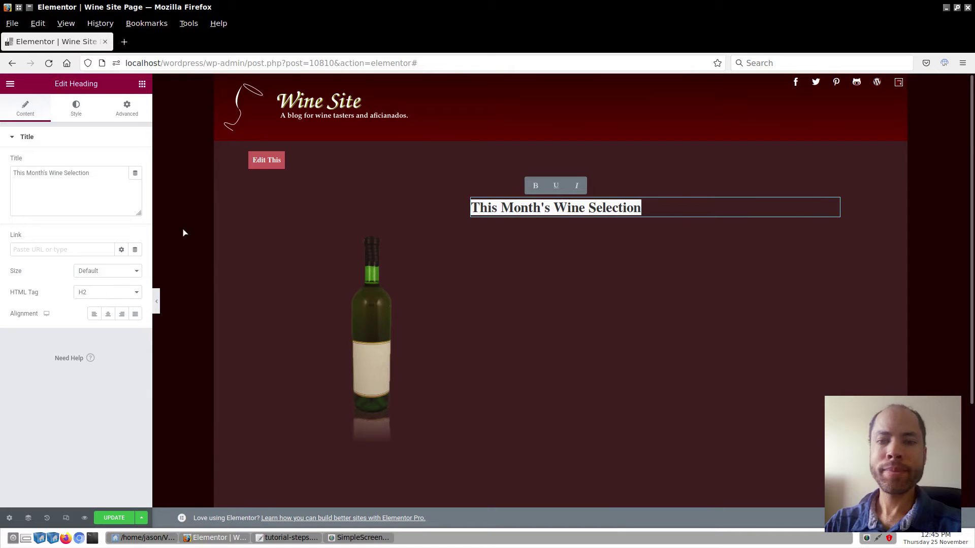
pyautogui.click(76, 107)
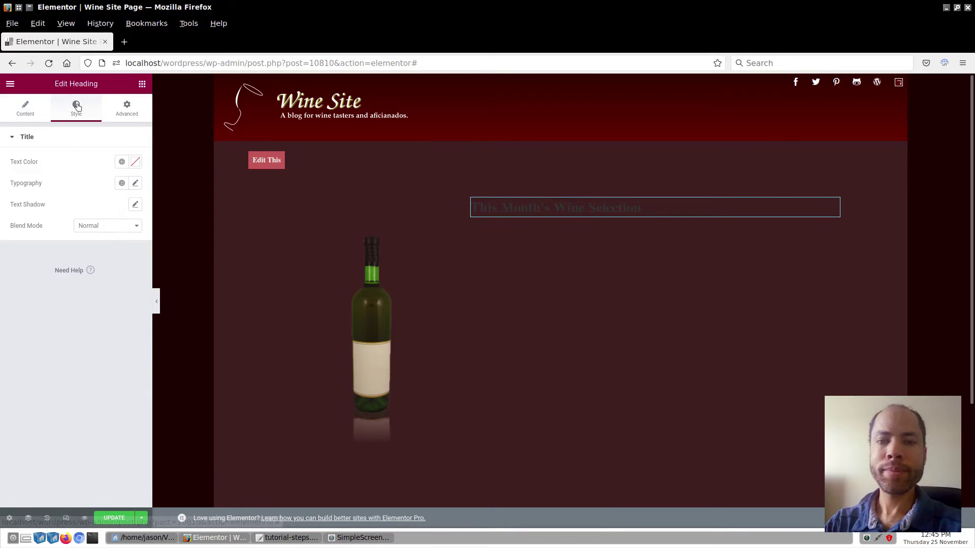
pyautogui.click(135, 162)
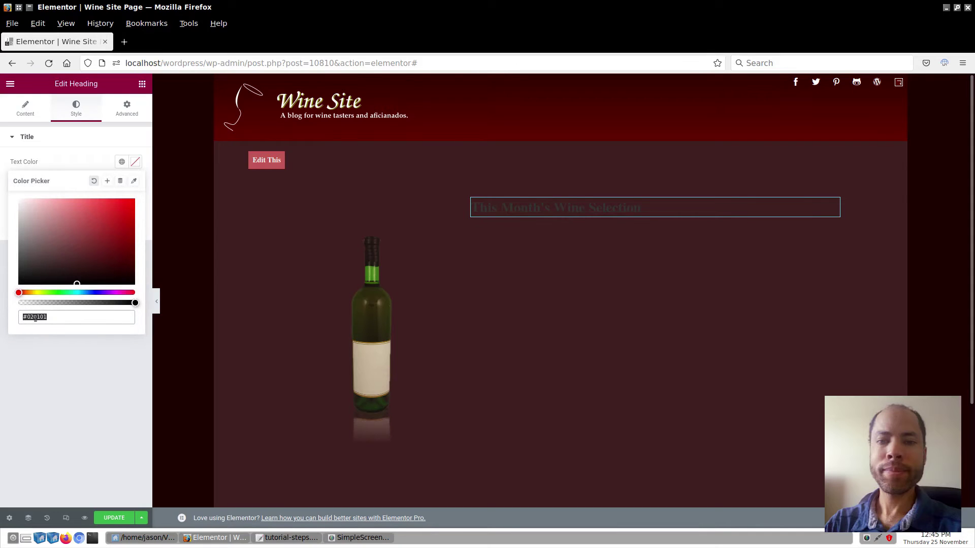
pyautogui.write('ffffff')
pyautogui.click(65, 364)
pyautogui.click(112, 518)
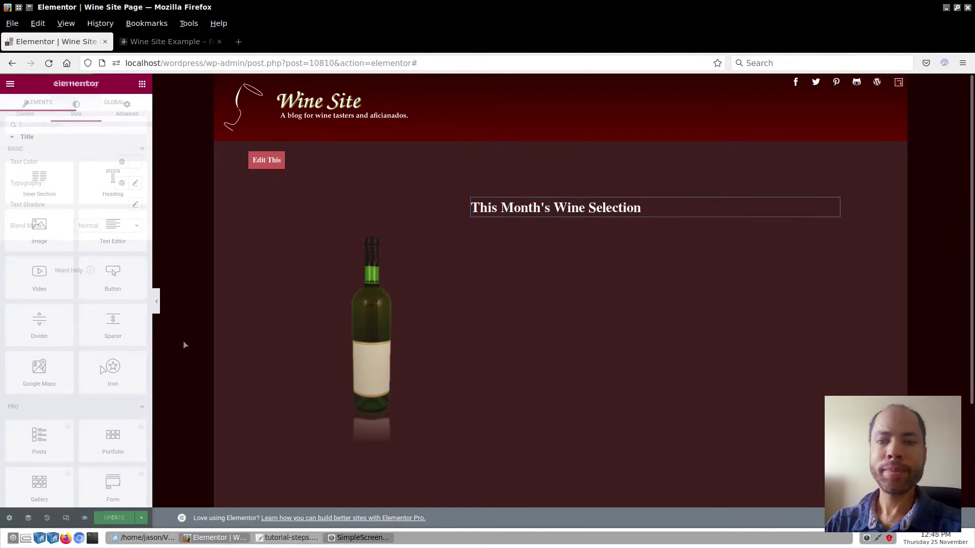
# Add a Text Editor widget below the heading and replace its placeholder with the Lorem ipsum paragraphs copied from the Figma mockup's hero section.
pyautogui.moveTo(110, 224); pyautogui.dragTo(571, 221)
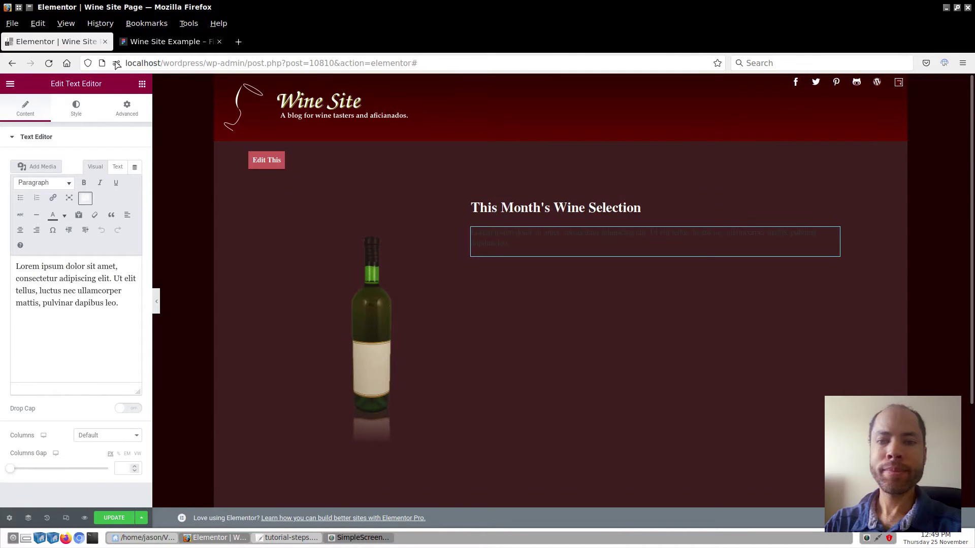
pyautogui.click(159, 46)
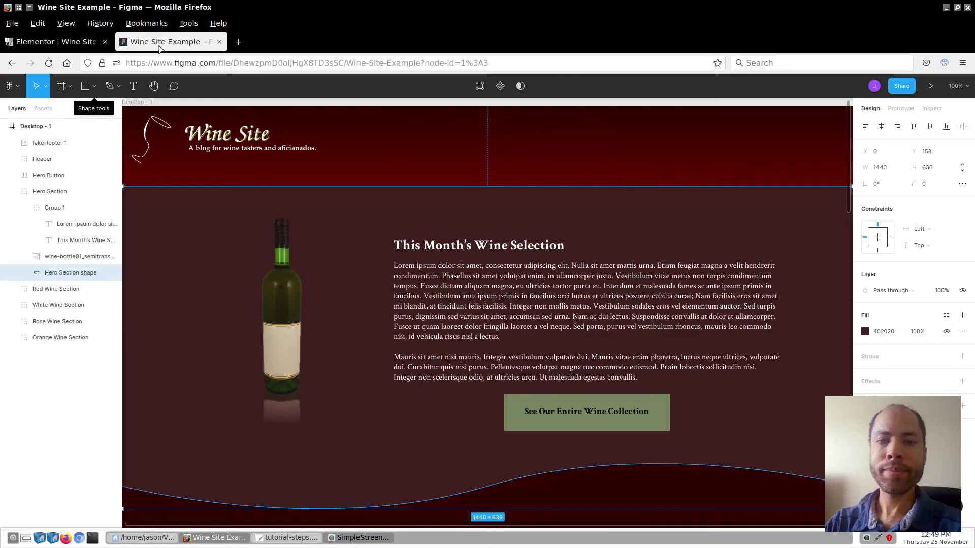
pyautogui.click(494, 295)
pyautogui.doubleClick(495, 295)
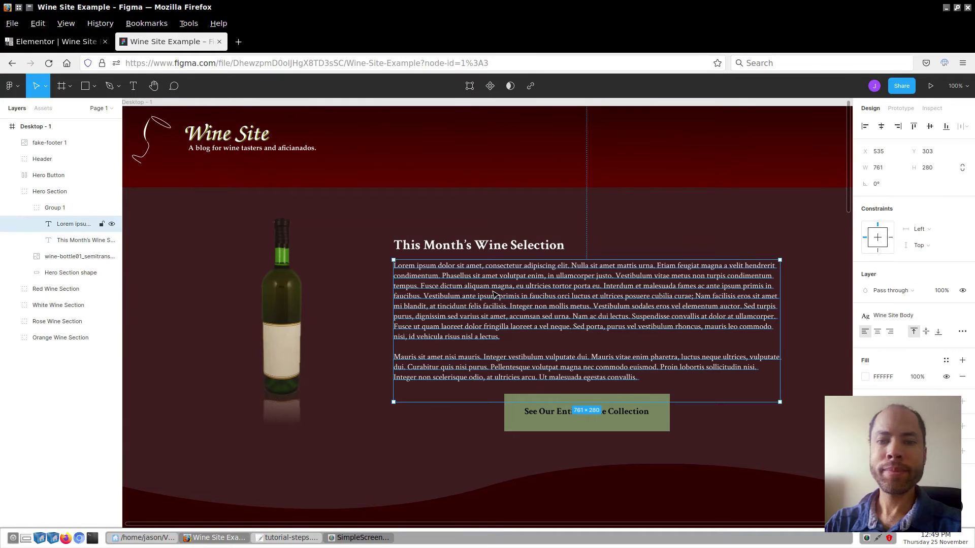
pyautogui.doubleClick(495, 294)
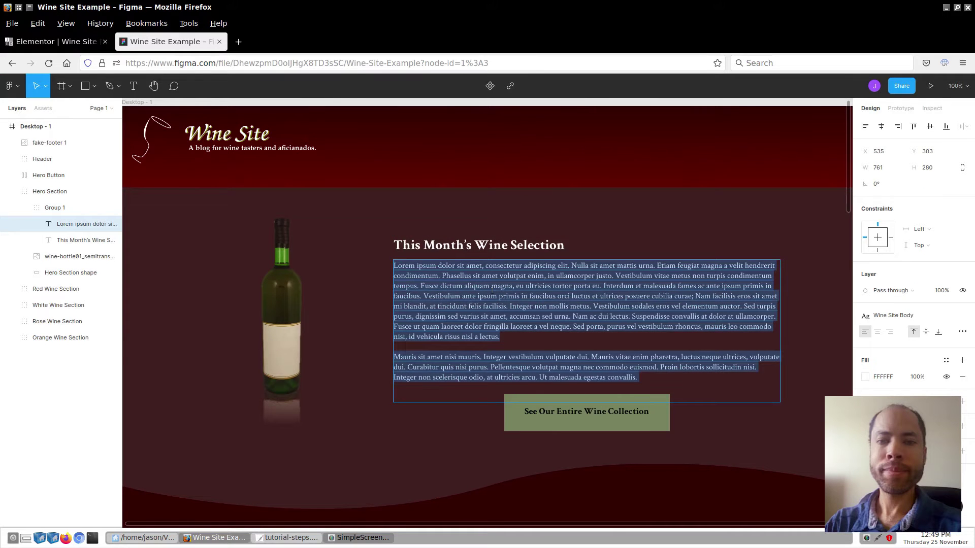
pyautogui.click(41, 41)
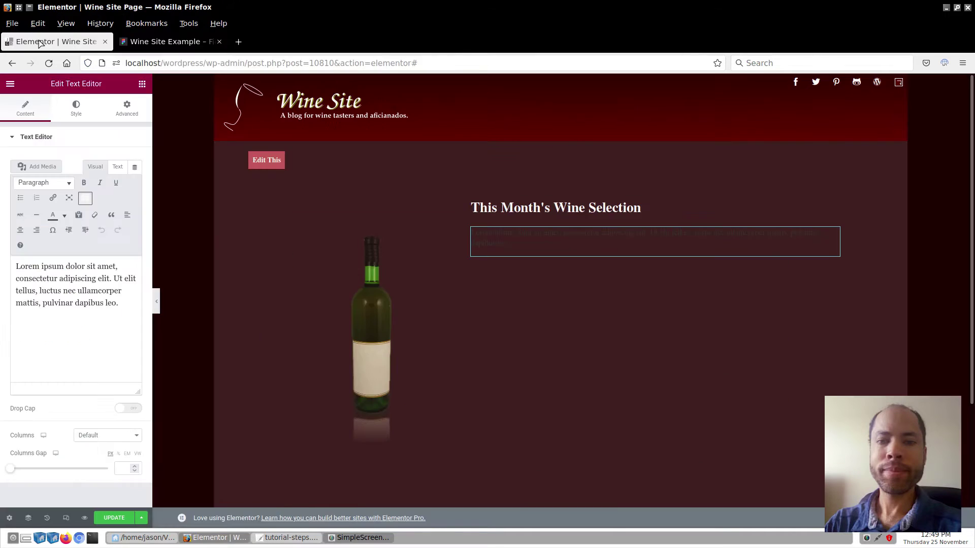
pyautogui.tripleClick(85, 267)
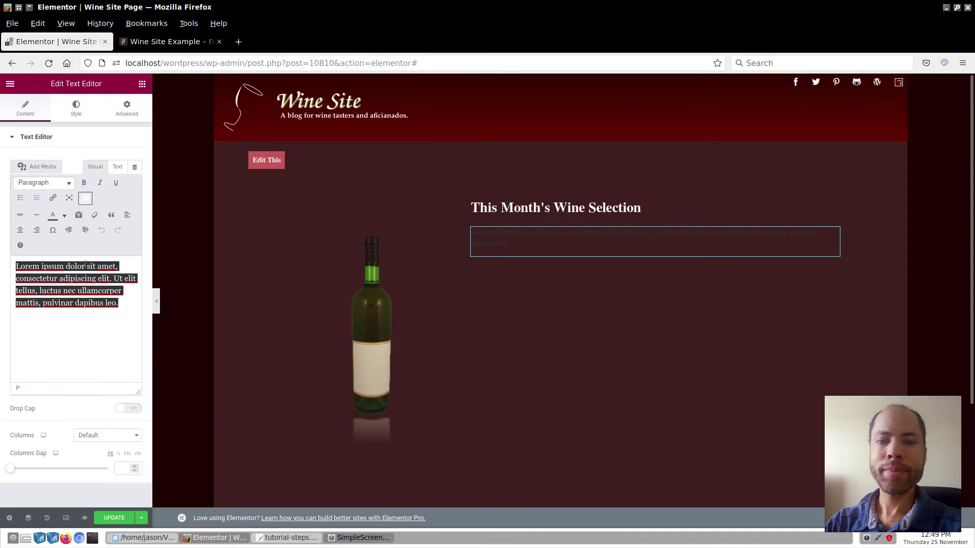
pyautogui.hotkey('ctrl', 'v')
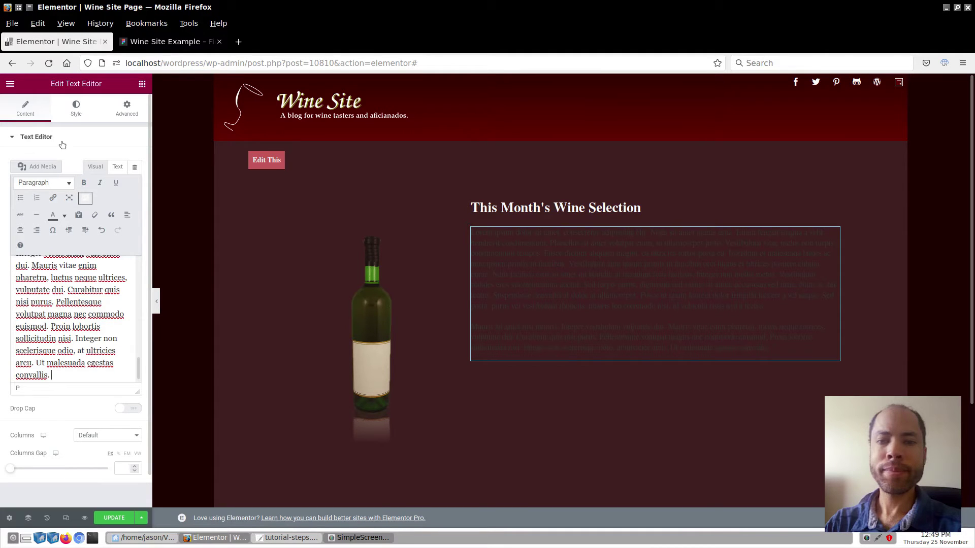
# Set the Lorem ipsum text block's text color to #ffffff.
pyautogui.click(77, 108)
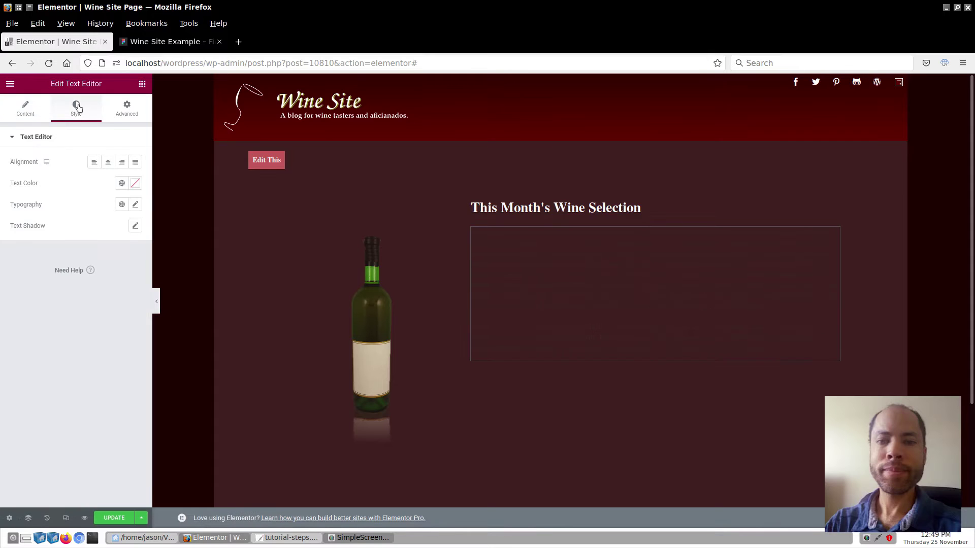
pyautogui.click(135, 183)
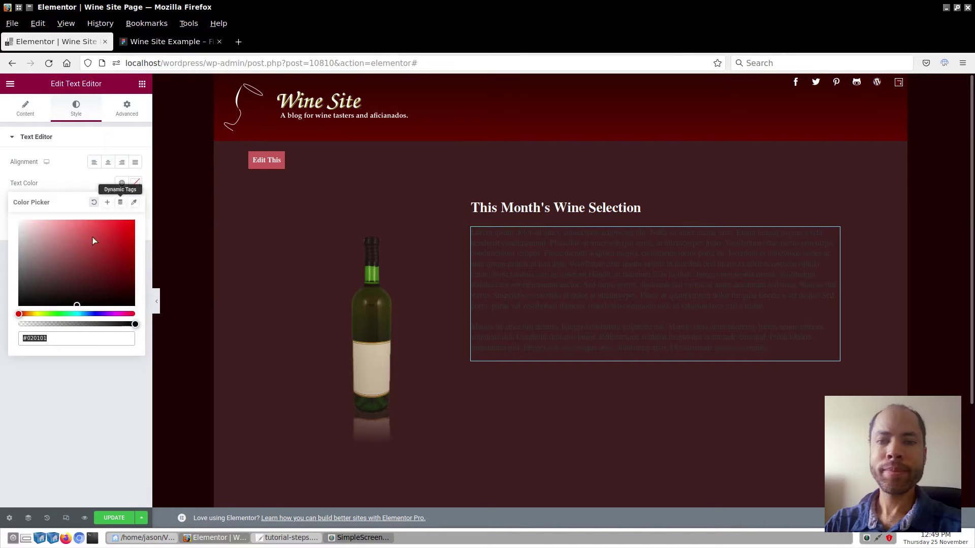
pyautogui.click(57, 339)
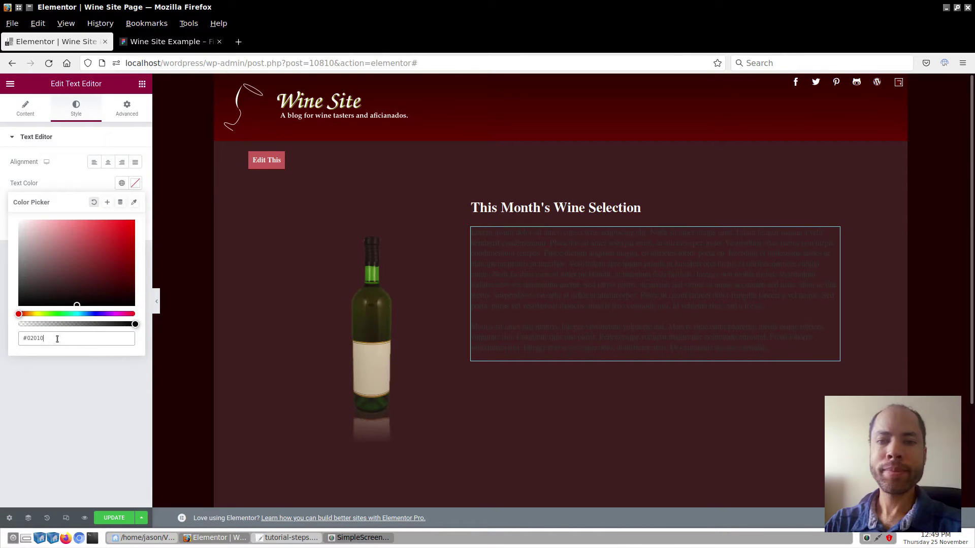
pyautogui.press('BackSpace')
pyautogui.press('BackSpace')
pyautogui.press('BackSpace')
pyautogui.write('f')
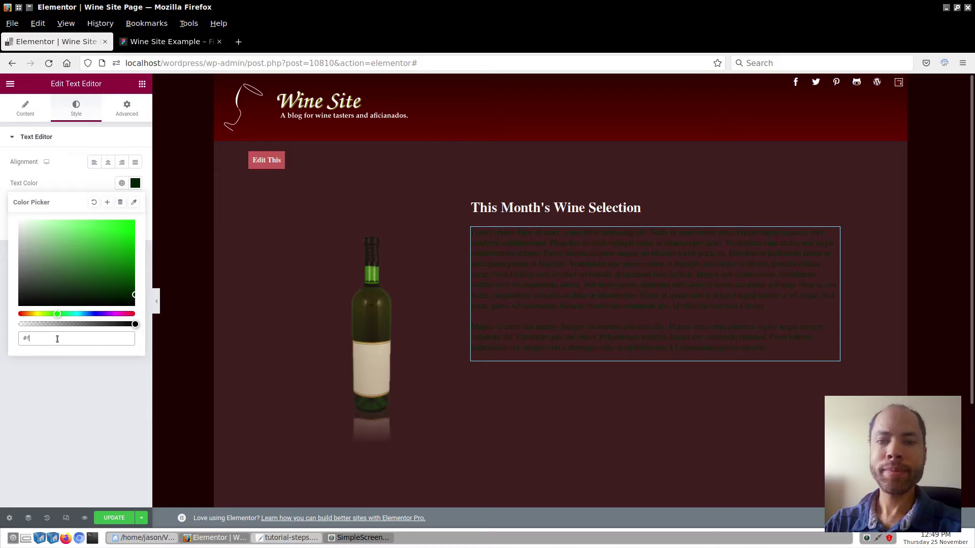
pyautogui.write('fffff')
pyautogui.click(85, 405)
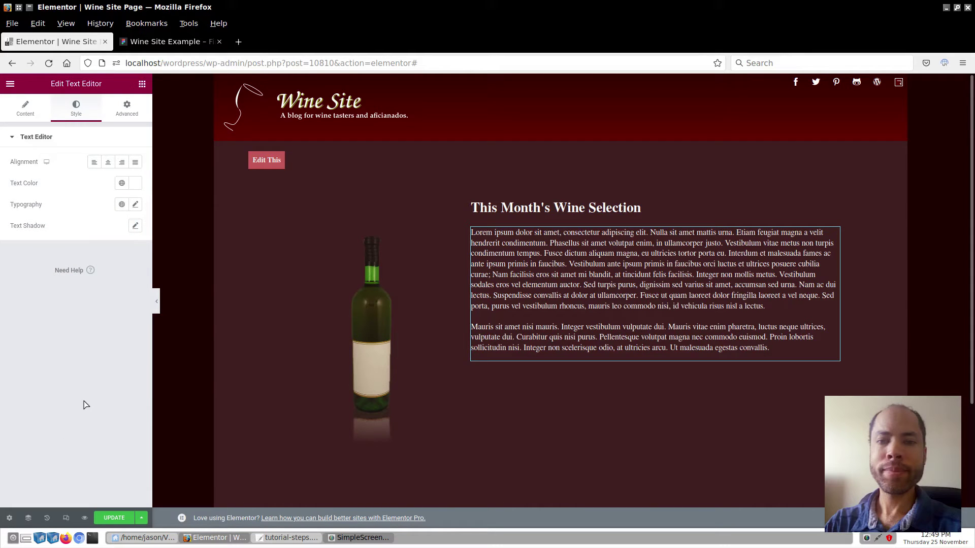
# Add a Button widget below the Lorem ipsum text and change its label to "See Our Entire Wine Collection".
pyautogui.click(142, 83)
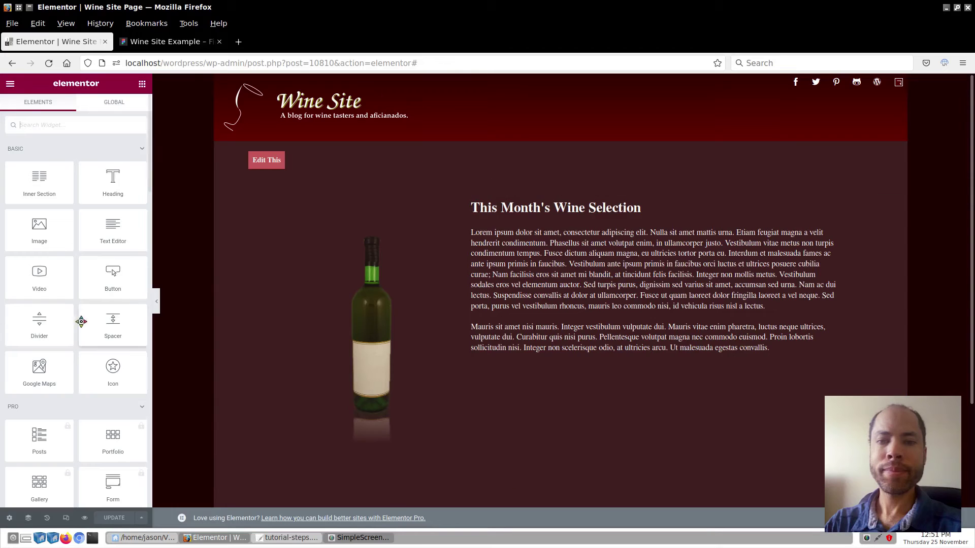
pyautogui.moveTo(104, 279); pyautogui.dragTo(568, 356)
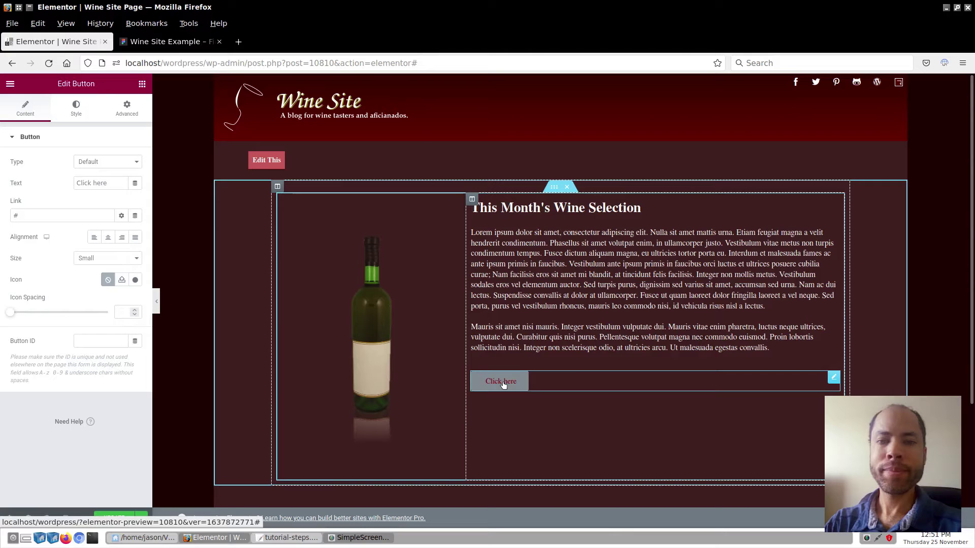
pyautogui.press('BackSpace')
pyautogui.press('BackSpace')
pyautogui.press('BackSpace')
pyautogui.press('BackSpace')
pyautogui.press('BackSpace')
pyautogui.press('BackSpace')
pyautogui.press('BackSpace')
pyautogui.press('BackSpace')
pyautogui.press('BackSpace')
pyautogui.press('BackSpace')
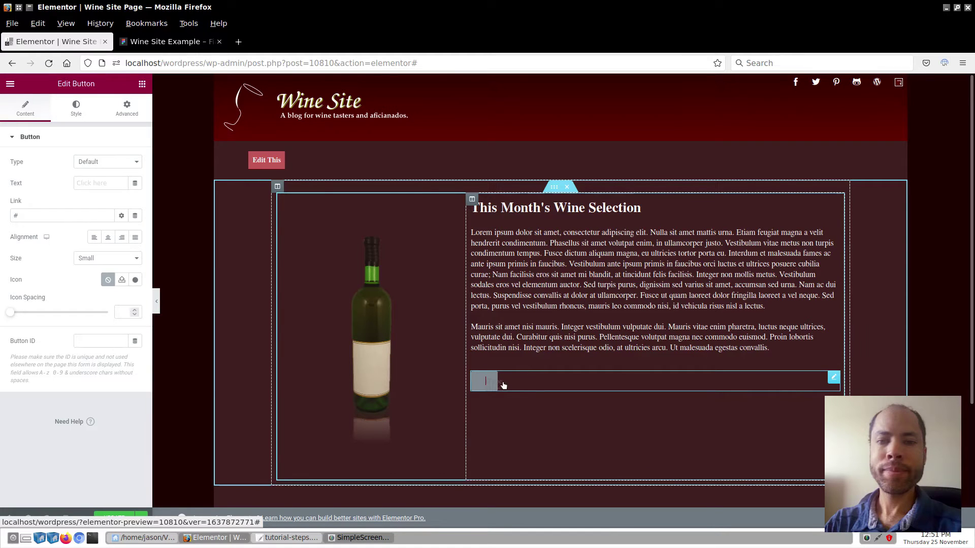
pyautogui.write('See')
pyautogui.write('Our Entire Wine Collection')
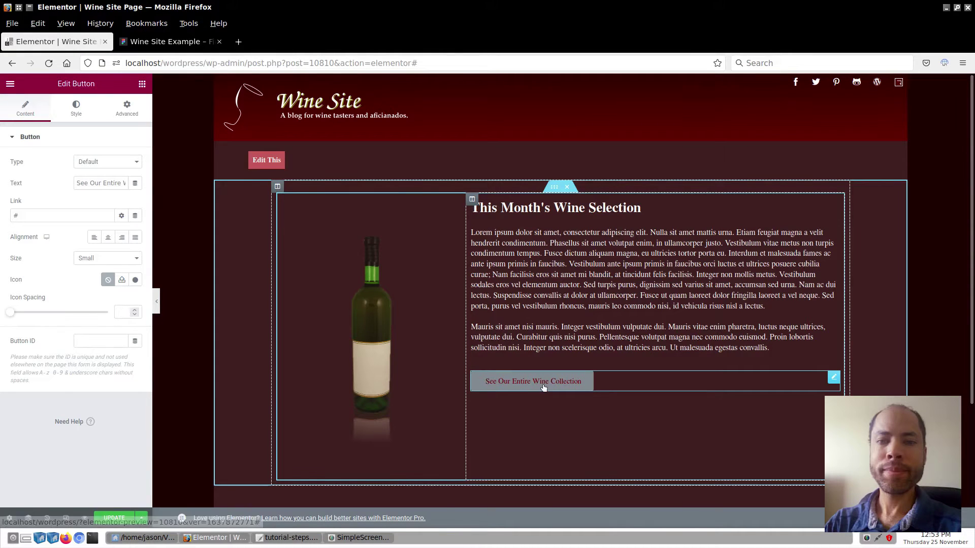
# Set the wine collection button's normal text color to #000000.
pyautogui.click(79, 109)
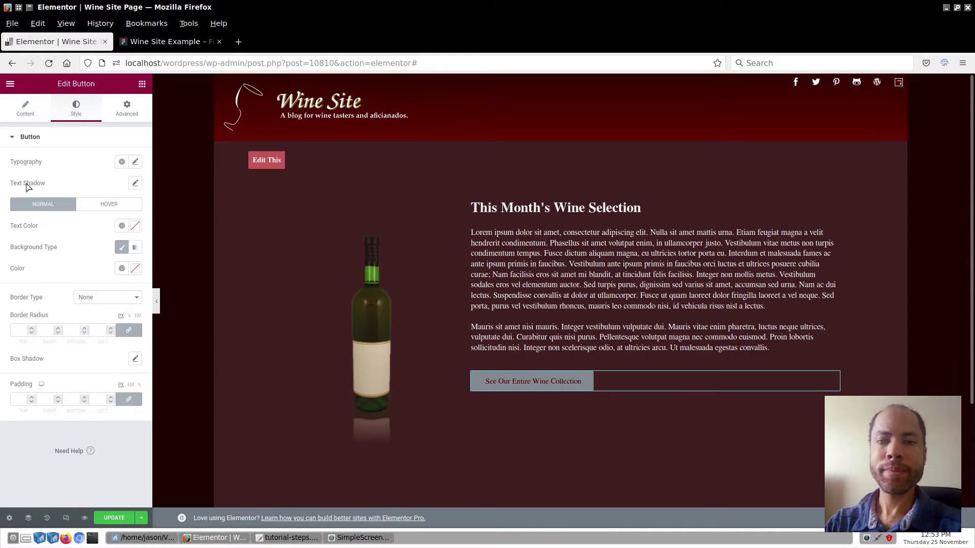
pyautogui.click(135, 225)
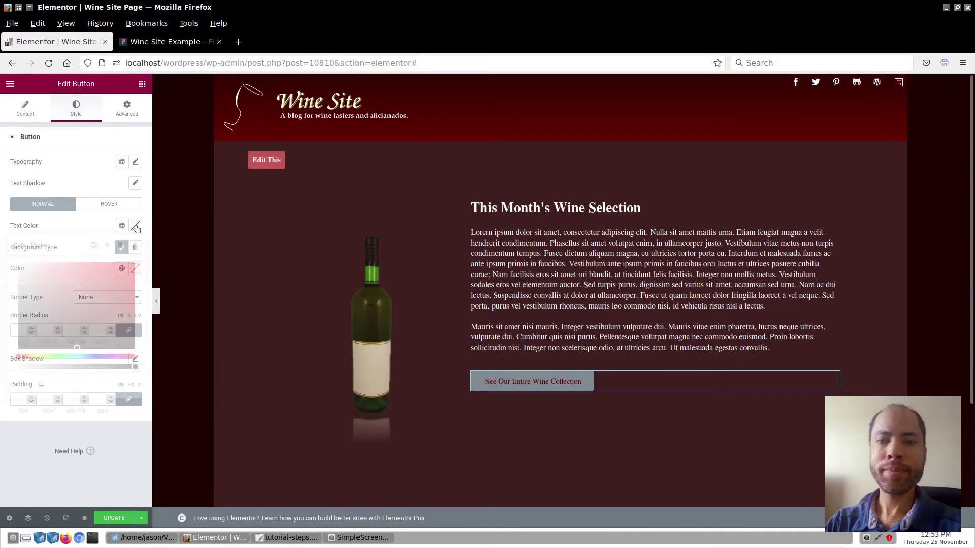
pyautogui.click(27, 383)
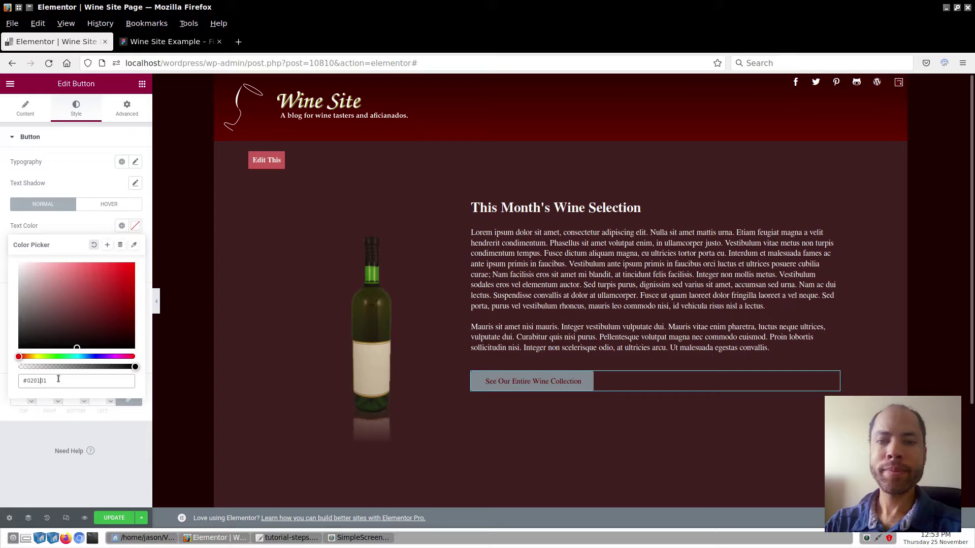
pyautogui.hotkey('ctrl', 'a')
pyautogui.write('000000')
pyautogui.click(529, 377)
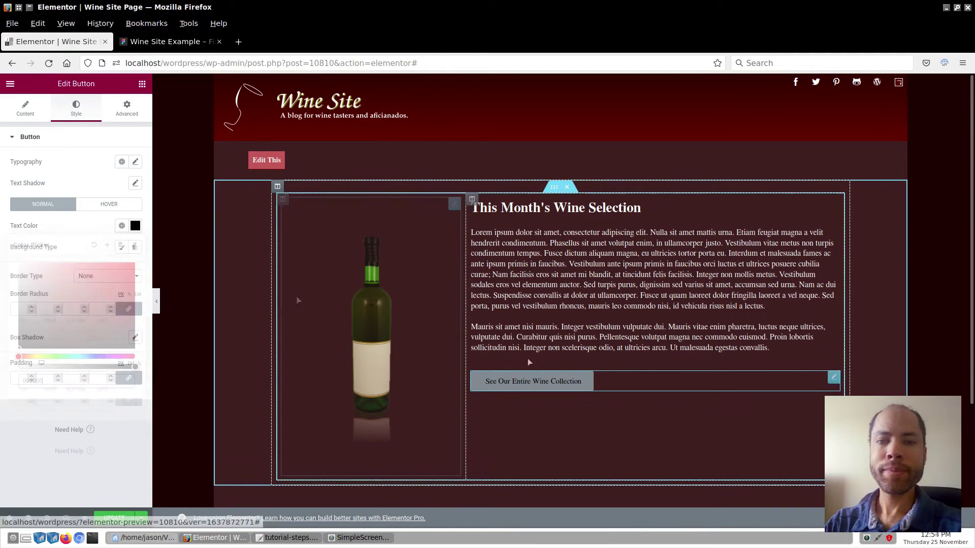
# Give the button a classic background in #77845e, copying the color code from tutorial-steps.txt.
pyautogui.click(122, 248)
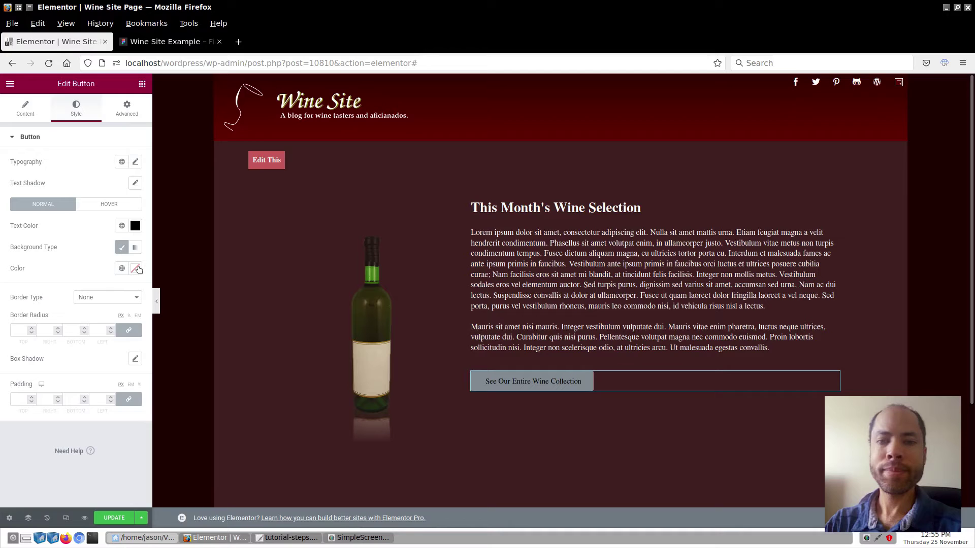
pyautogui.click(135, 268)
pyautogui.click(264, 539)
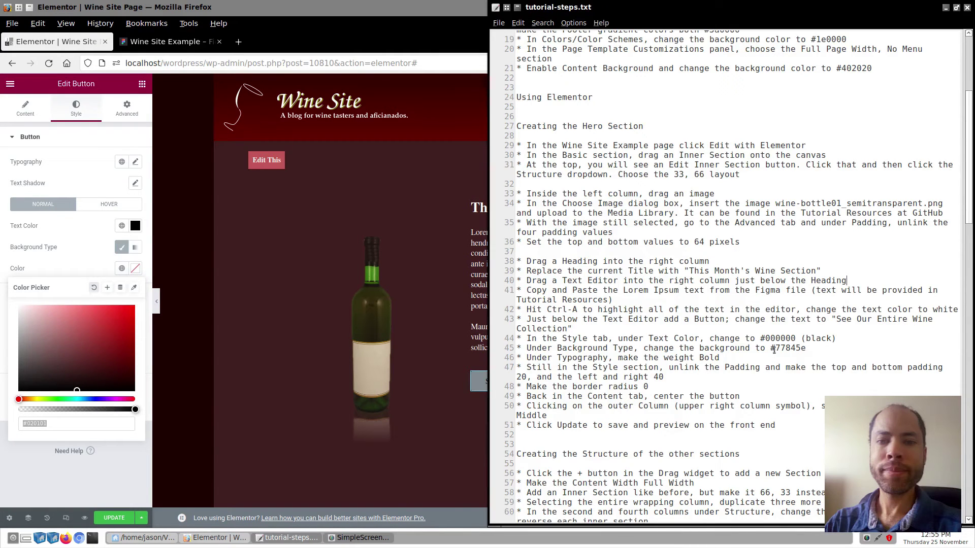
pyautogui.moveTo(770, 349); pyautogui.dragTo(813, 349)
pyautogui.hotkey('ctrl', 'c')
pyautogui.click(946, 7)
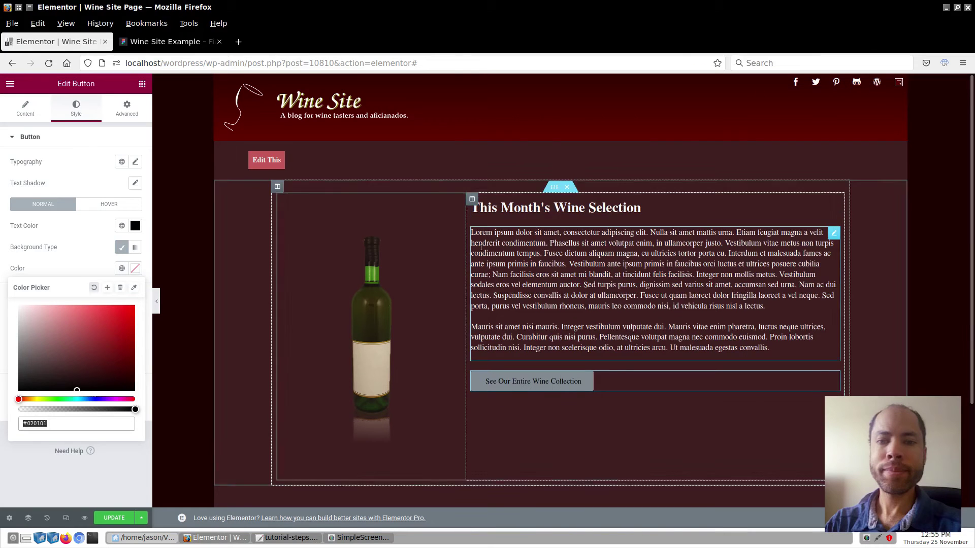
pyautogui.doubleClick(49, 424)
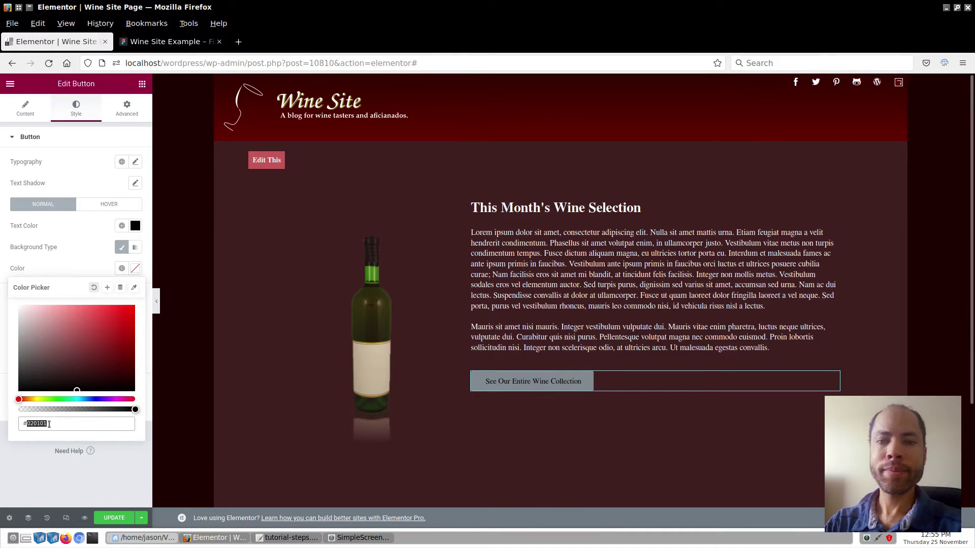
pyautogui.hotkey('ctrl', 'v')
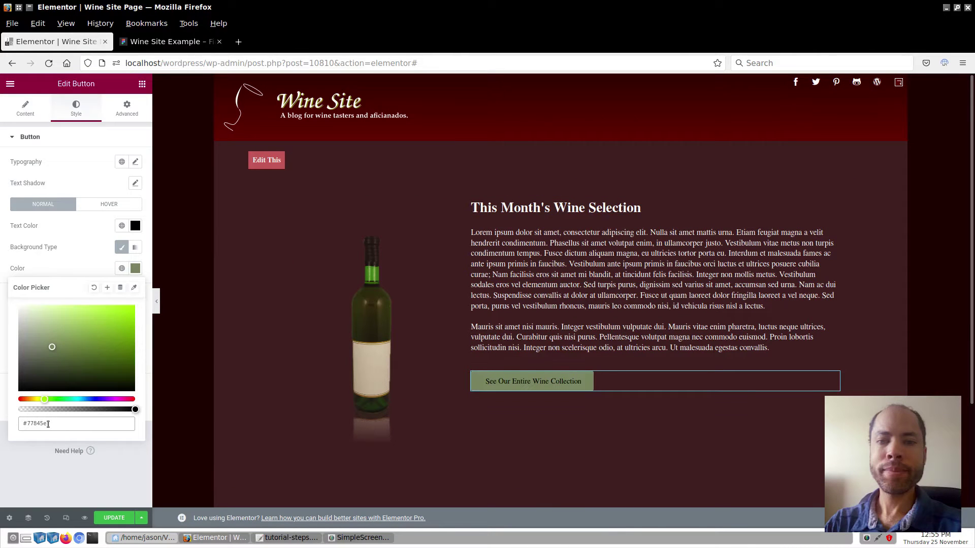
pyautogui.click(22, 460)
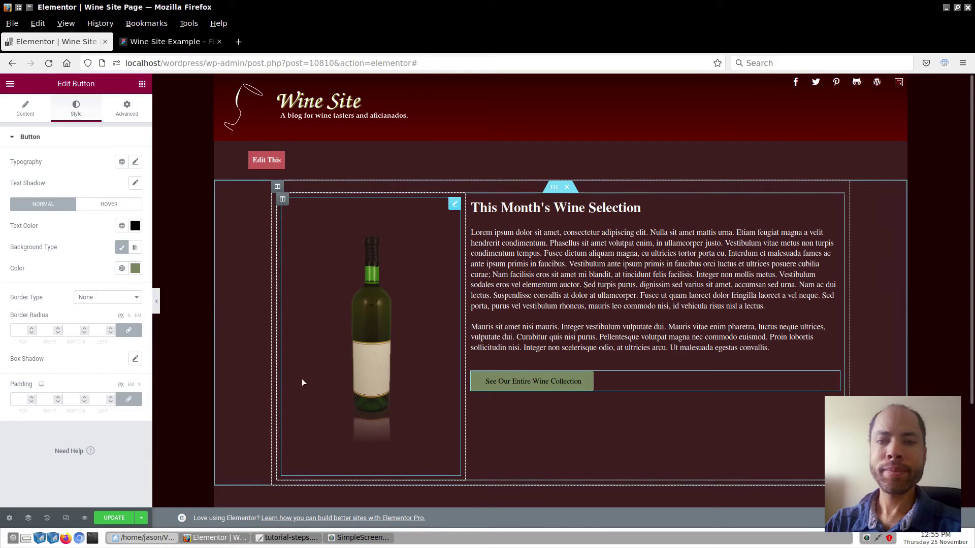
# Set the wine collection button's font weight to Bold and its border radius to 0 px.
pyautogui.click(135, 162)
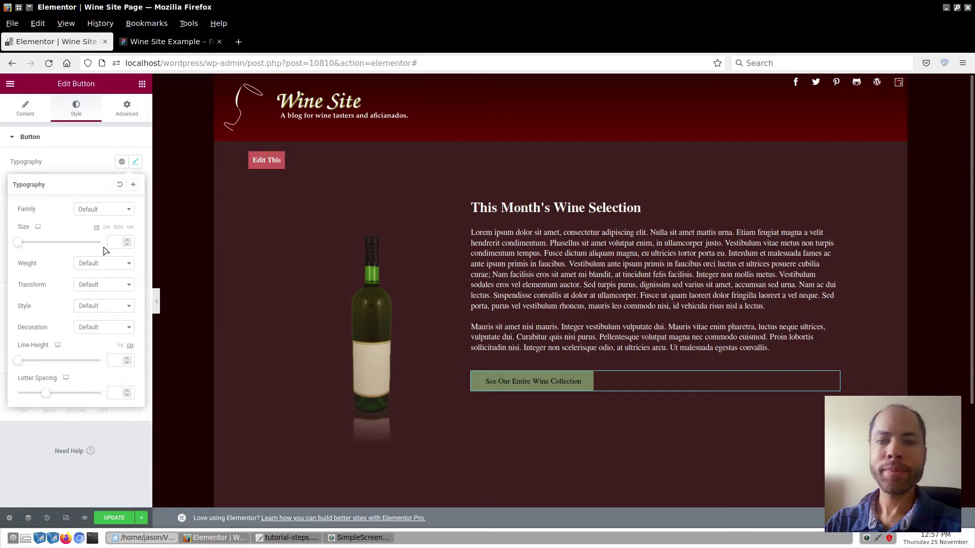
pyautogui.click(130, 264)
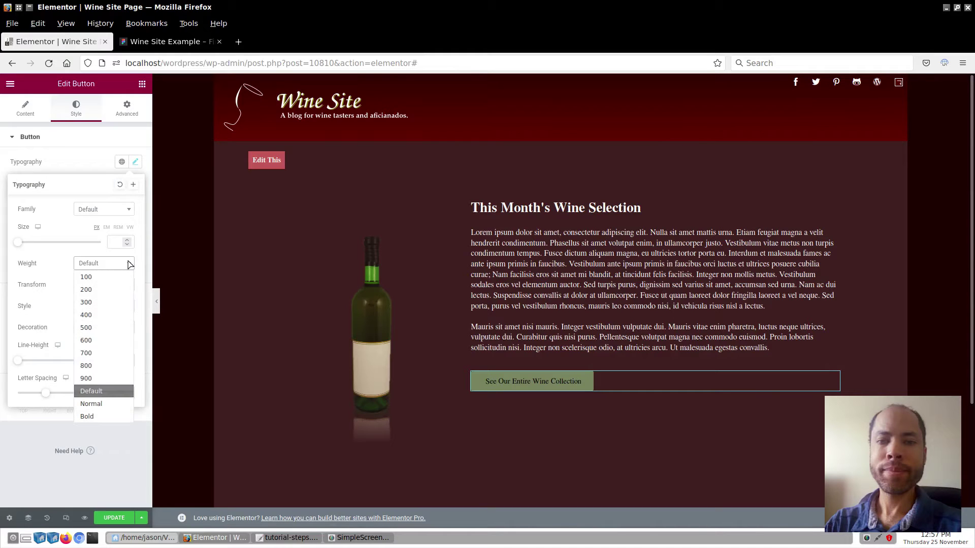
pyautogui.click(107, 417)
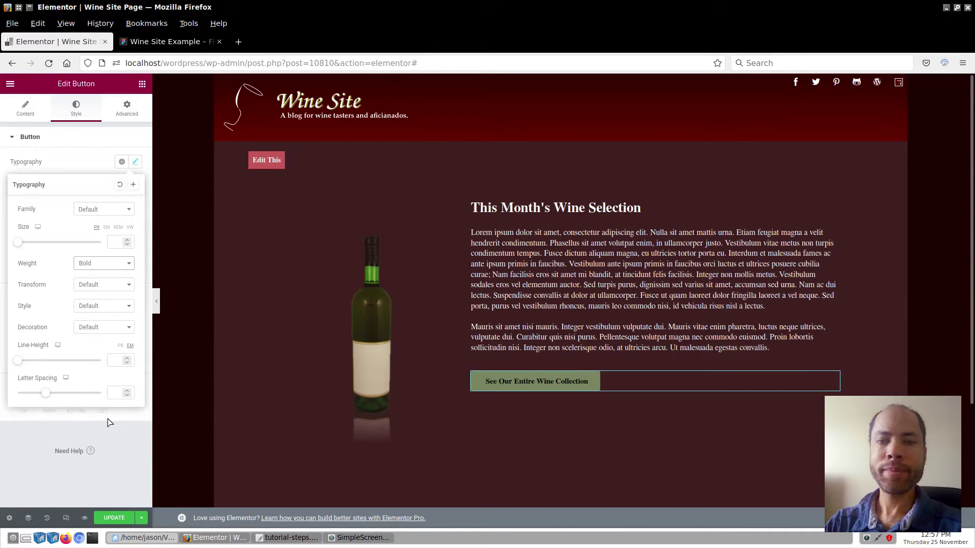
pyautogui.click(252, 304)
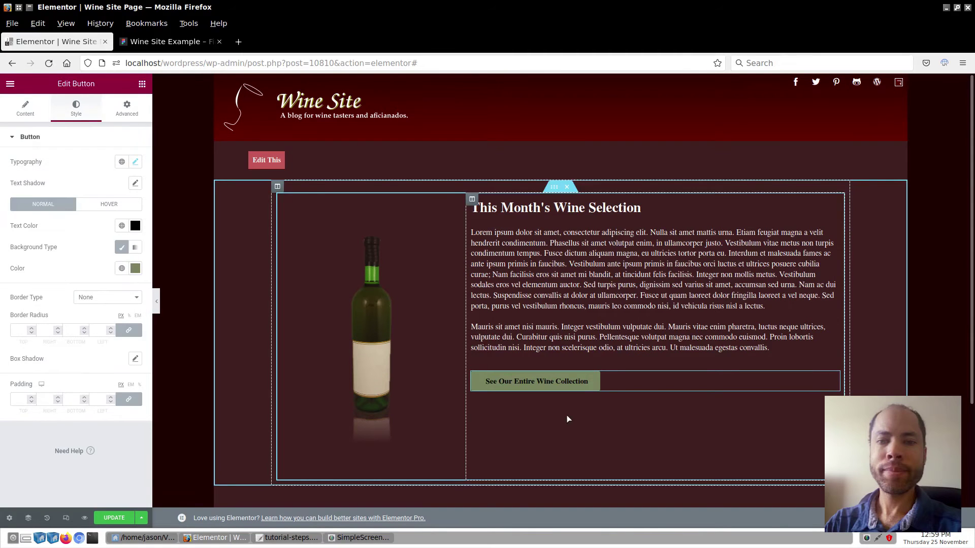
pyautogui.click(16, 330)
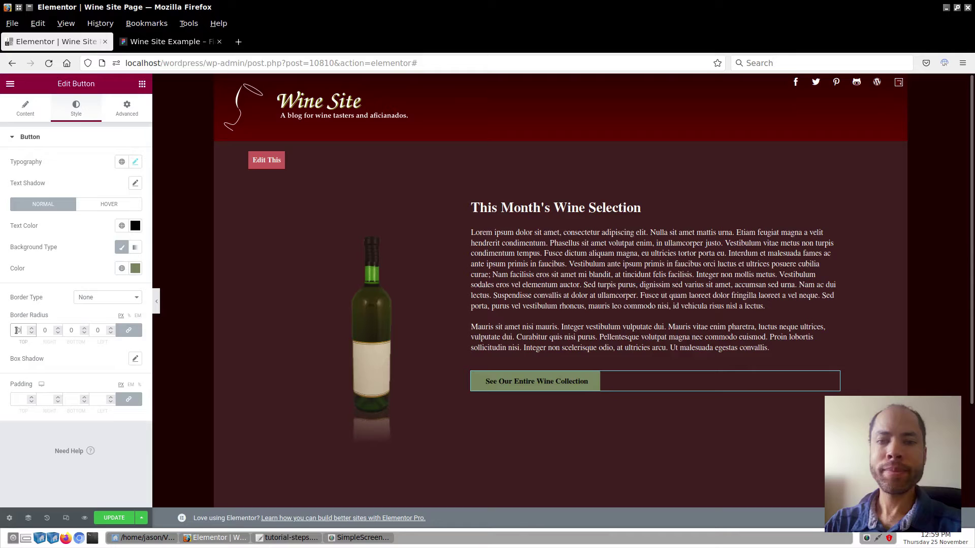
# Unlink the button's padding values and set 20 px for top and bottom and 40 px for right and left.
pyautogui.click(130, 400)
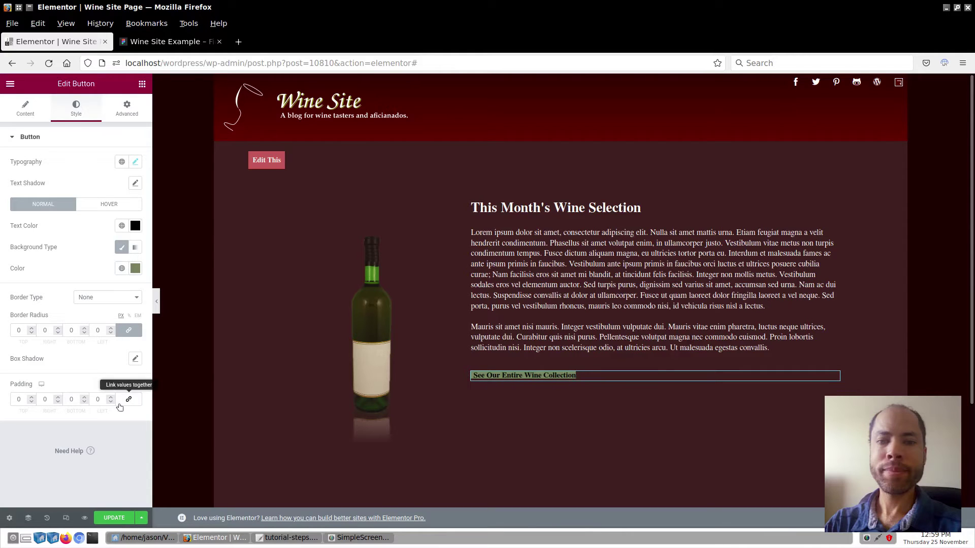
pyautogui.doubleClick(18, 399)
pyautogui.write('20')
pyautogui.click(75, 399)
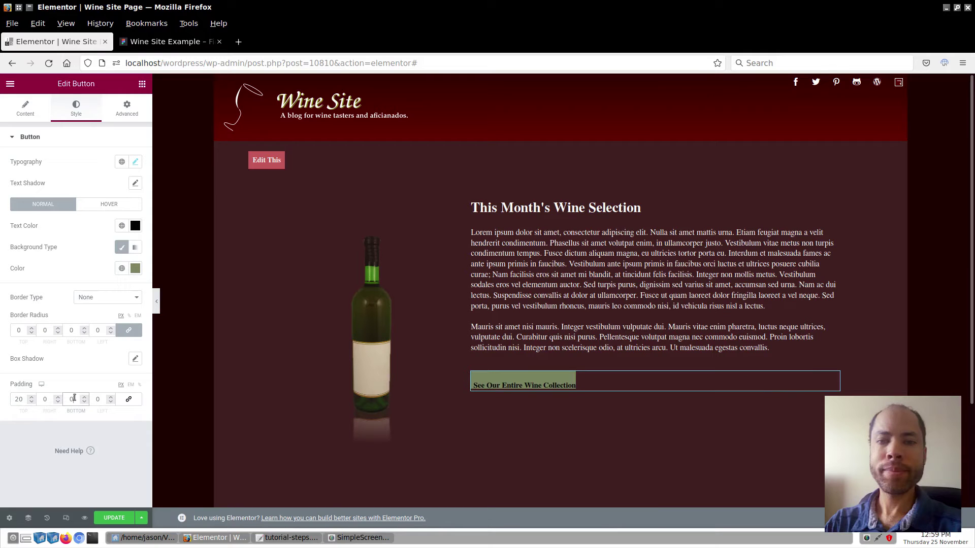
pyautogui.write('20')
pyautogui.doubleClick(46, 399)
pyautogui.write('40')
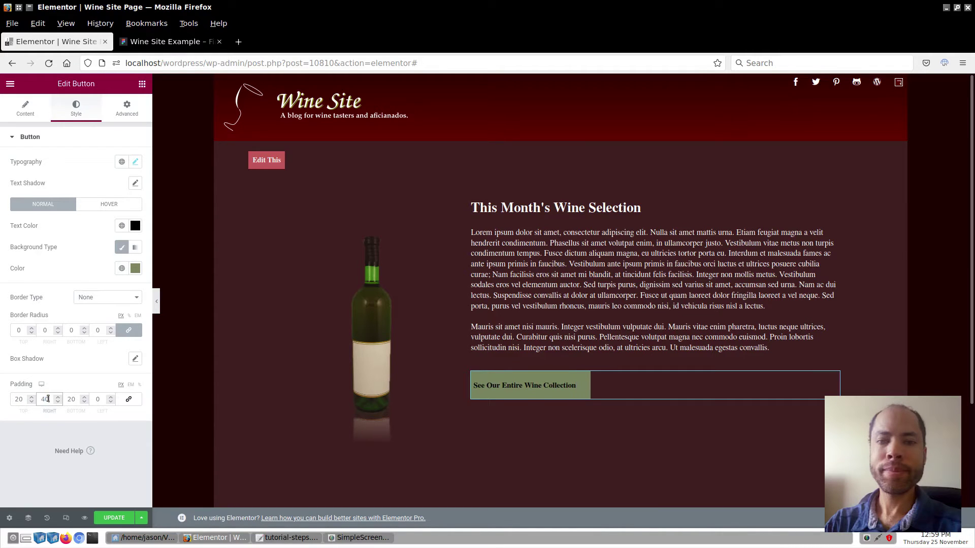
pyautogui.doubleClick(99, 398)
pyautogui.write('40')
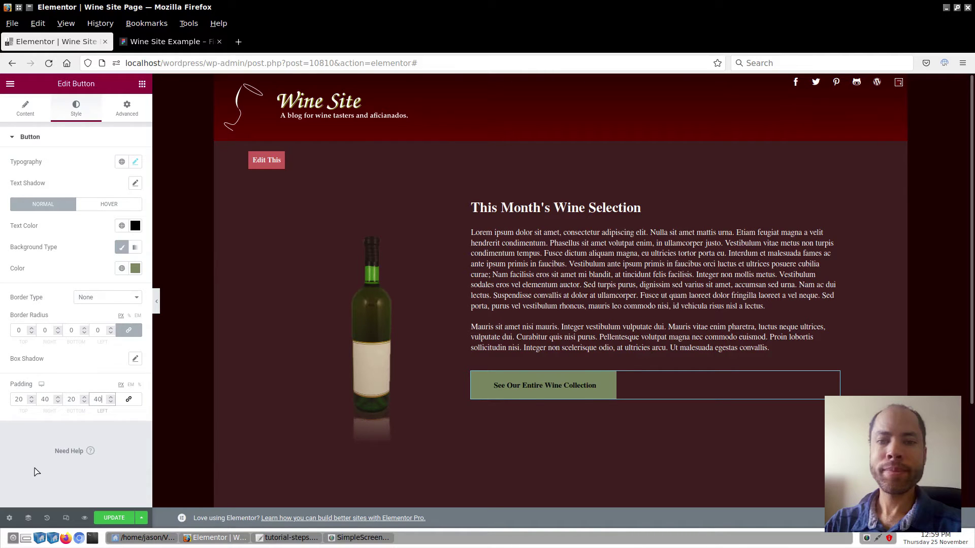
# Center the "See Our Entire Wine Collection" button horizontally within its column.
pyautogui.click(545, 385)
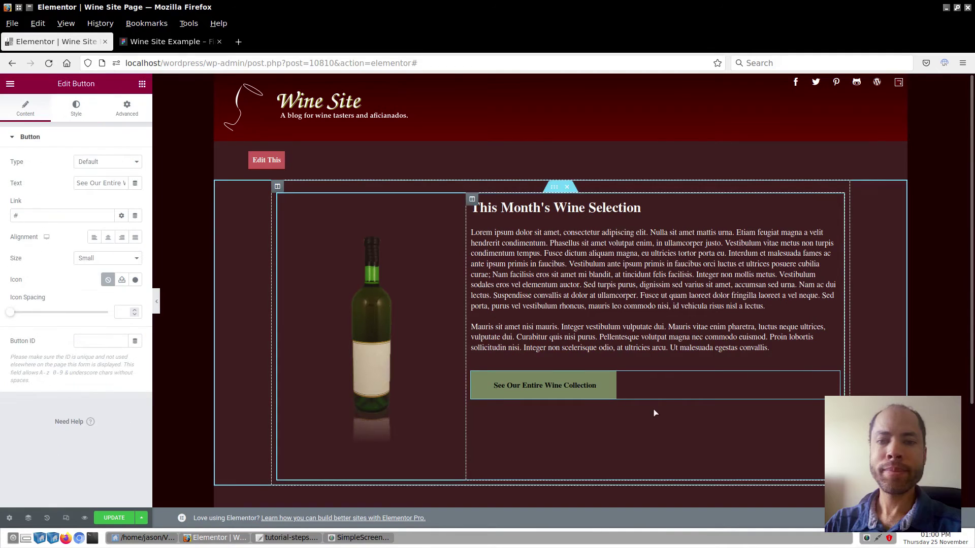
pyautogui.click(109, 238)
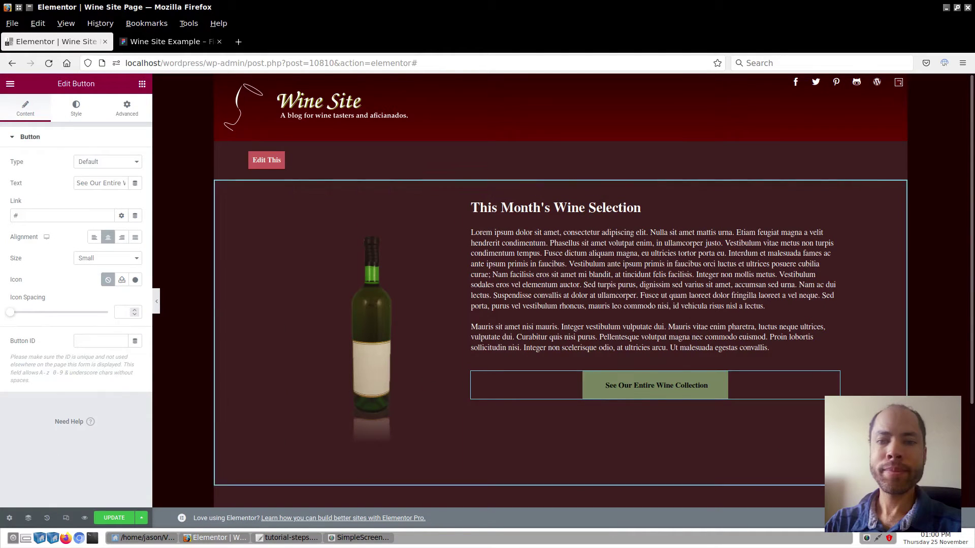
pyautogui.click(933, 457)
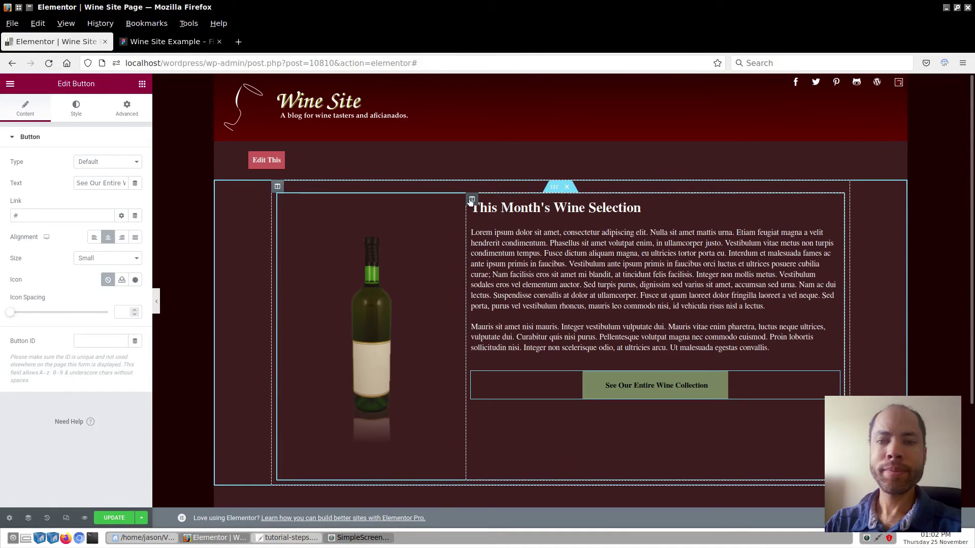
# Set the vertical alignment of the column with the heading, text and button to Middle and update the page.
pyautogui.click(472, 199)
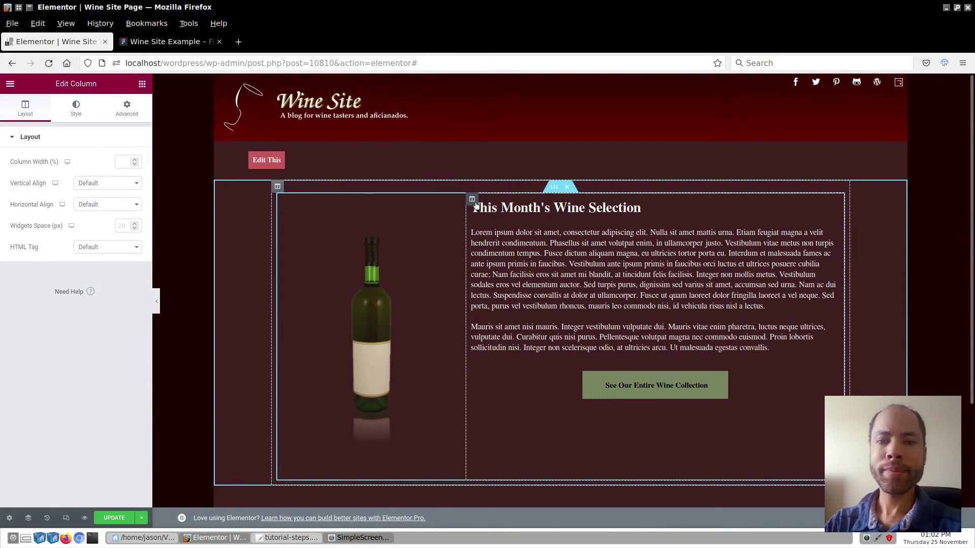
pyautogui.click(131, 187)
pyautogui.click(116, 227)
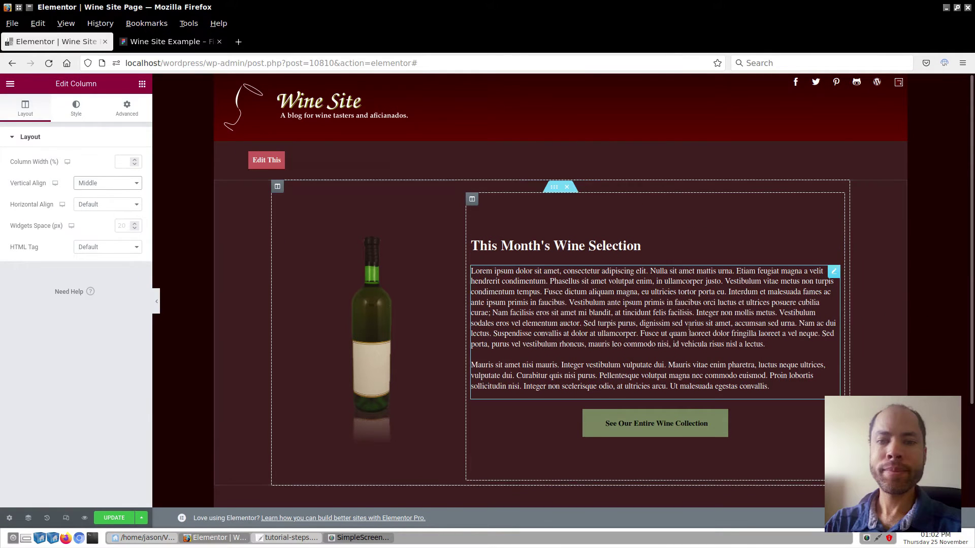
pyautogui.click(116, 517)
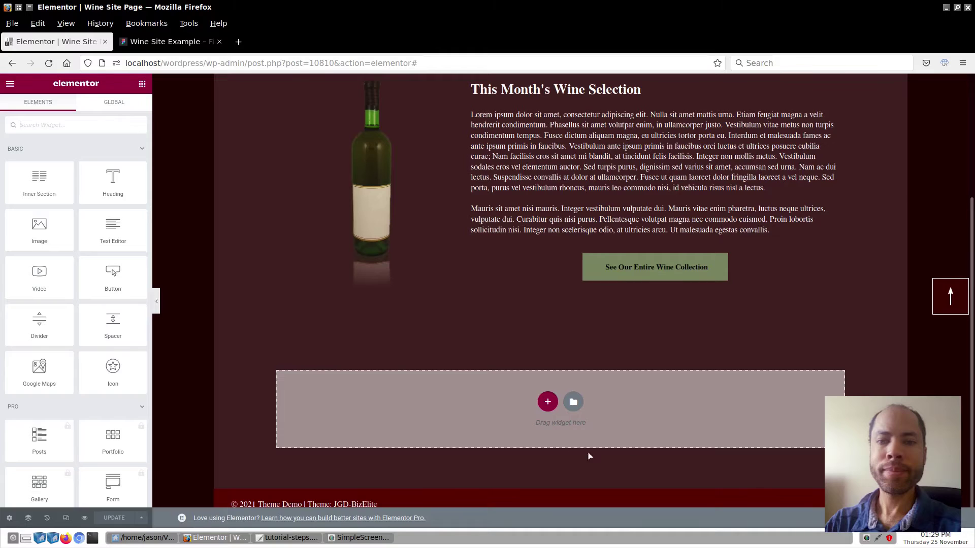
# Add a single-column section below the hero section and set its content width to Full Width.
pyautogui.click(547, 403)
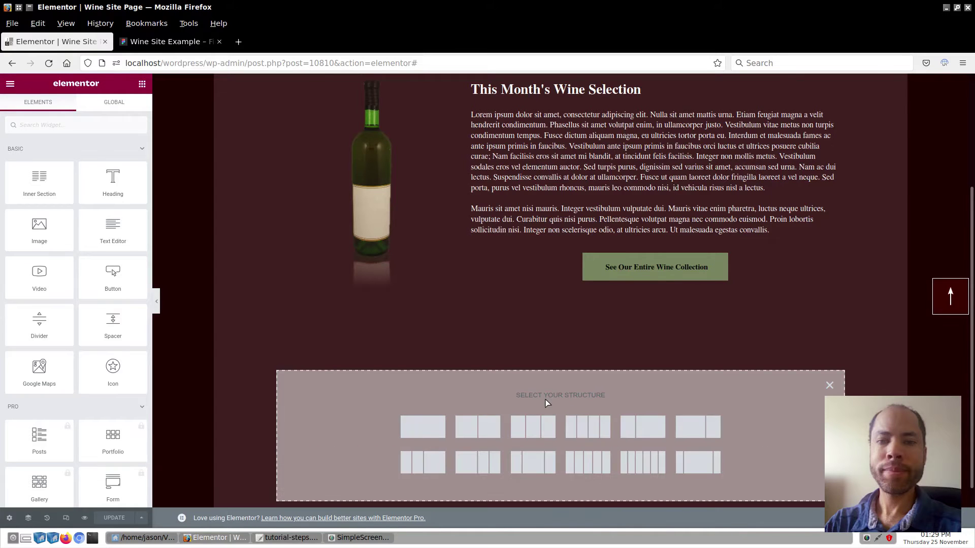
pyautogui.click(428, 426)
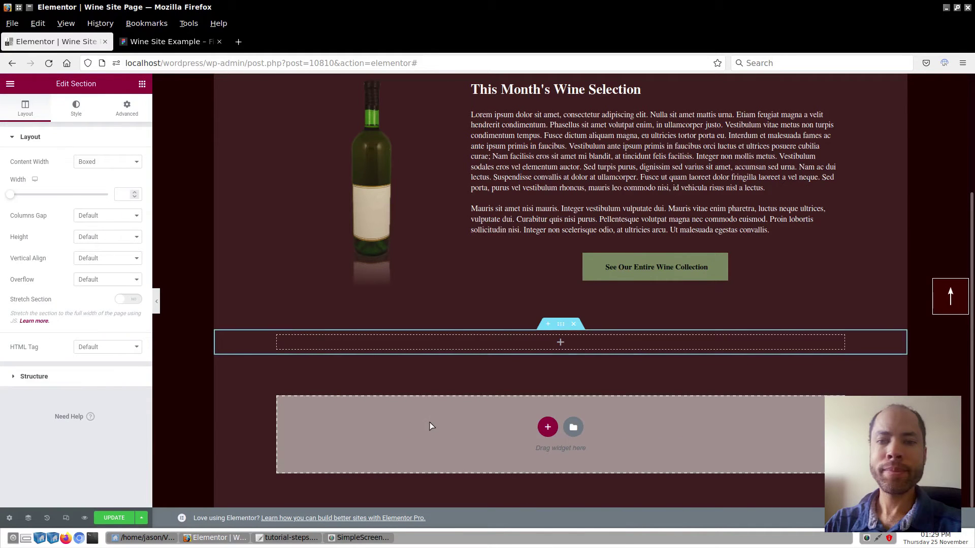
pyautogui.click(104, 162)
pyautogui.click(94, 189)
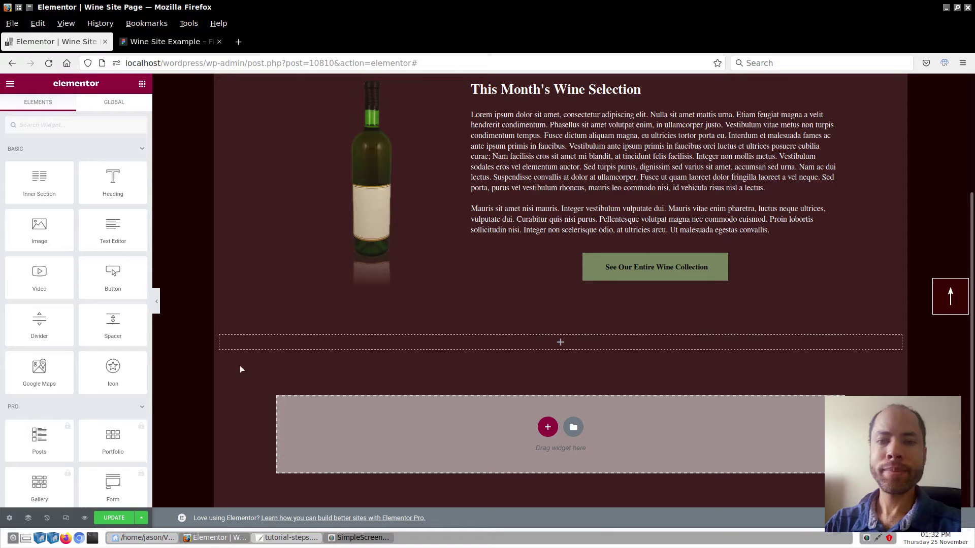
# Insert an Inner Section into the new full-width section and give it the 66, 33 column structure.
pyautogui.moveTo(35, 179); pyautogui.dragTo(552, 339)
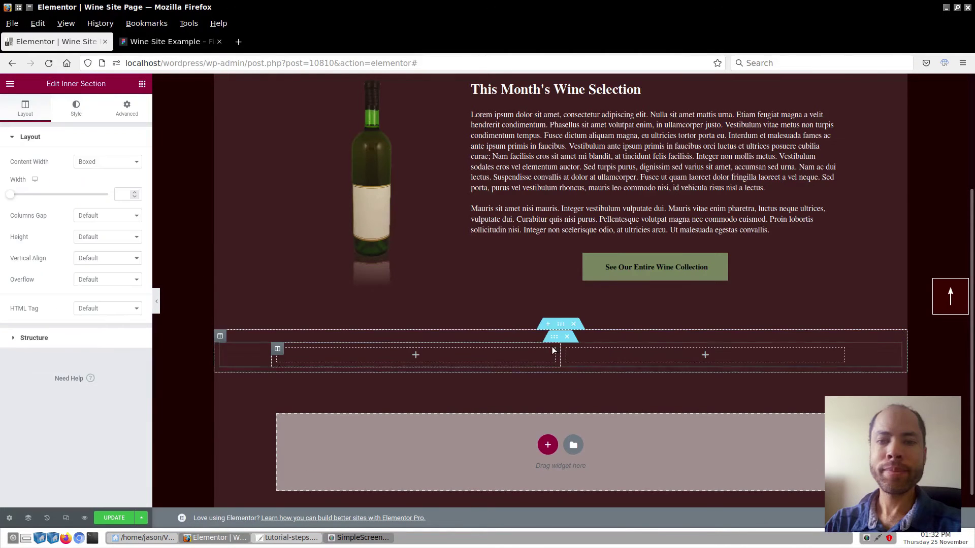
pyautogui.click(94, 339)
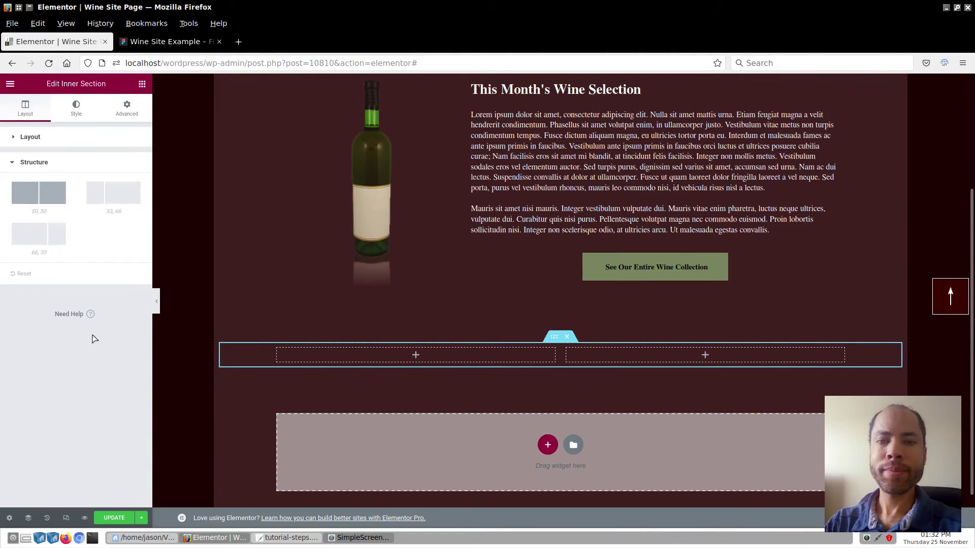
pyautogui.click(42, 244)
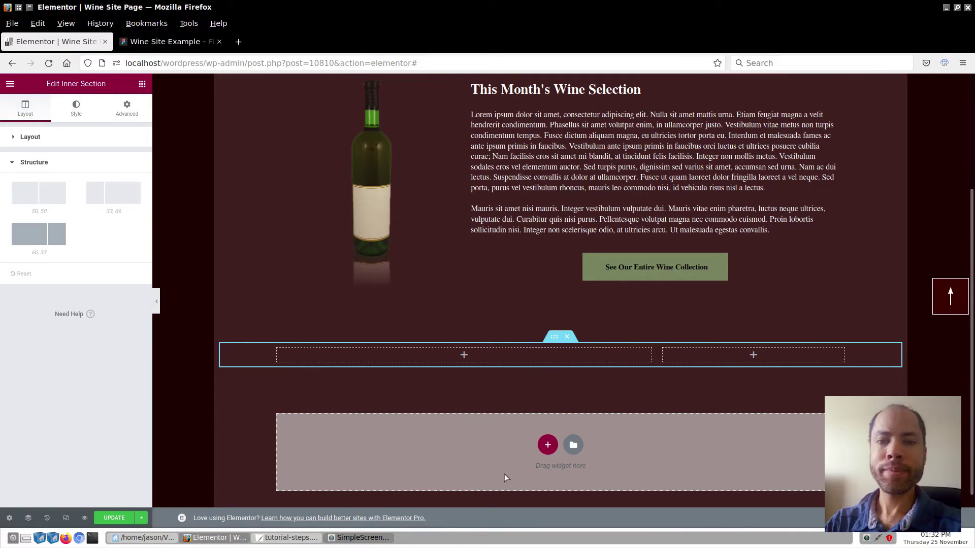
# Duplicate the new full-width section three times to make four stacked rows.
pyautogui.click(561, 325)
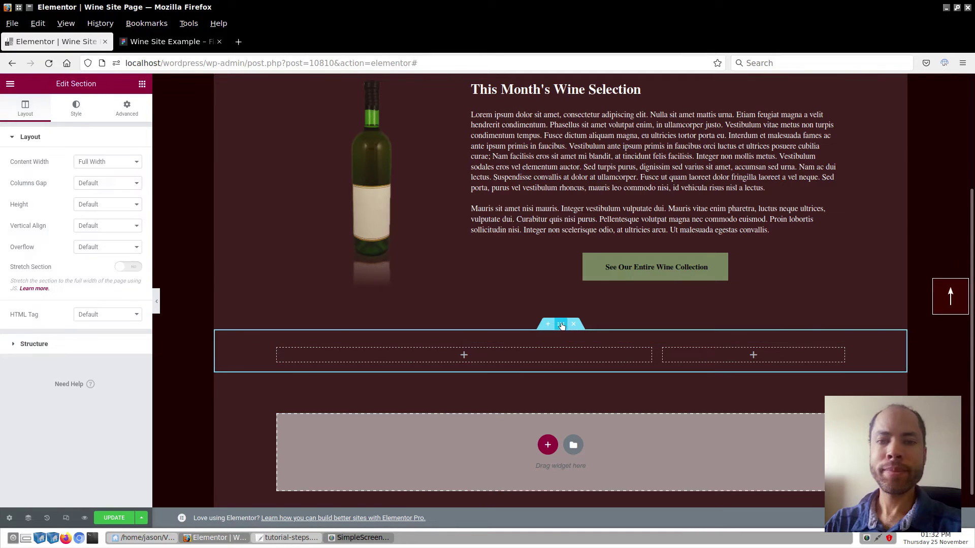
pyautogui.rightClick(561, 326)
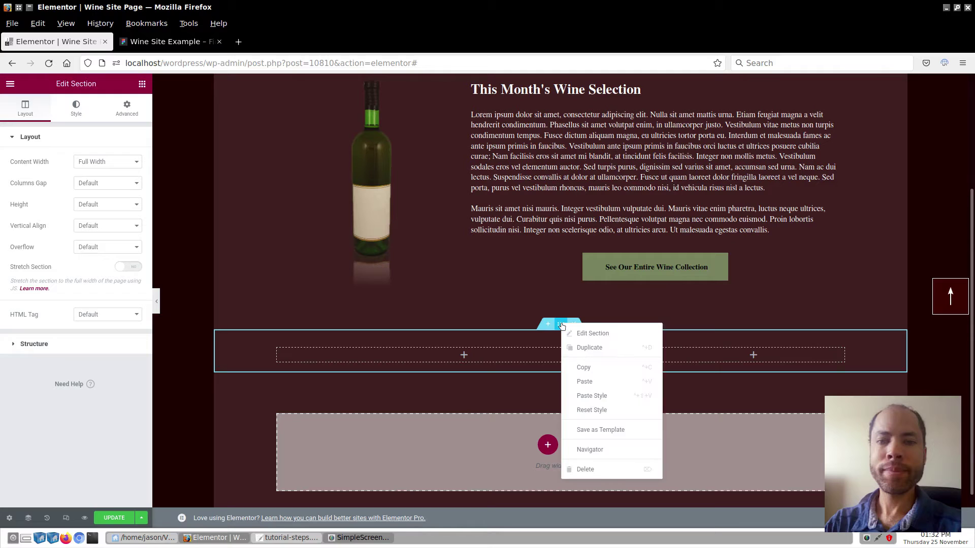
pyautogui.click(590, 348)
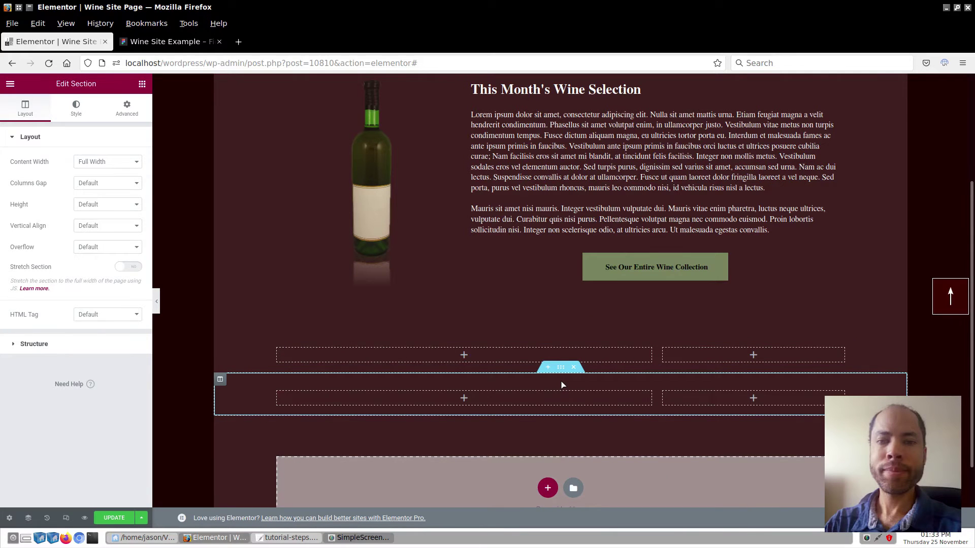
pyautogui.hotkey('ctrl', 'd')
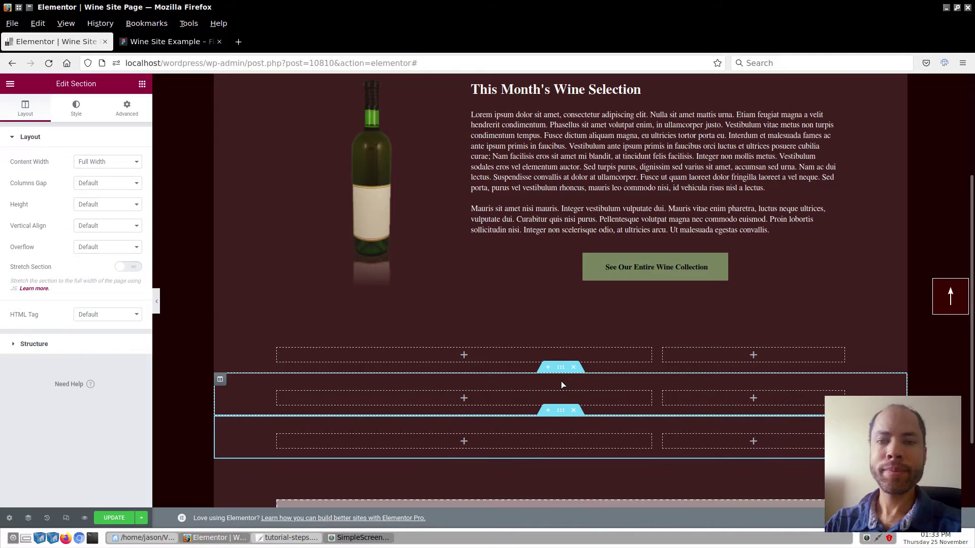
pyautogui.hotkey('ctrl', 'd')
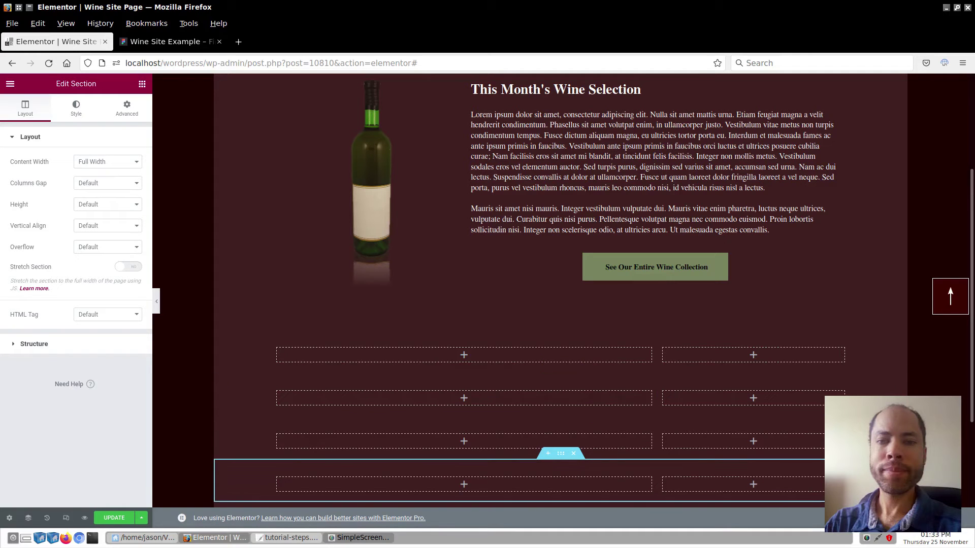
pyautogui.click(931, 439)
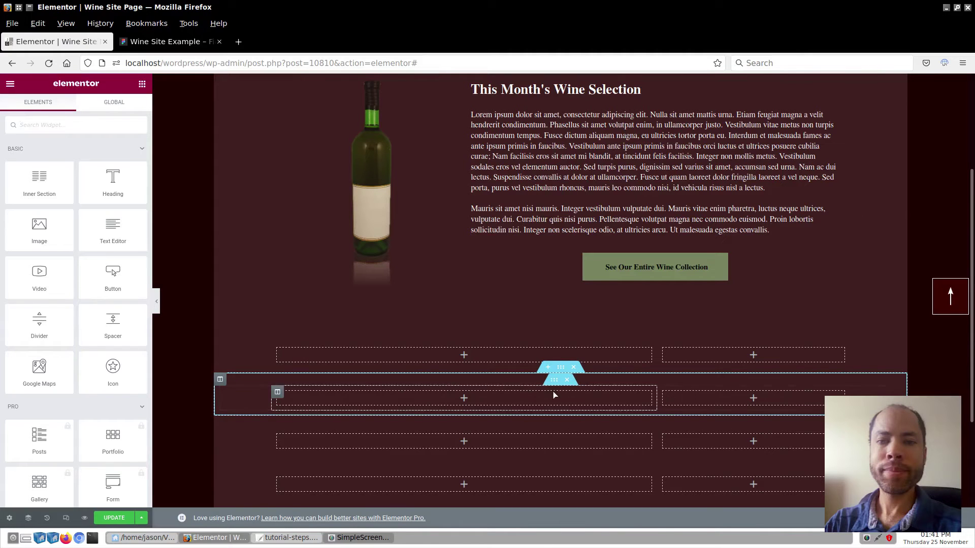
# Change the column structure of the second row's inner section to 33, 66.
pyautogui.click(554, 381)
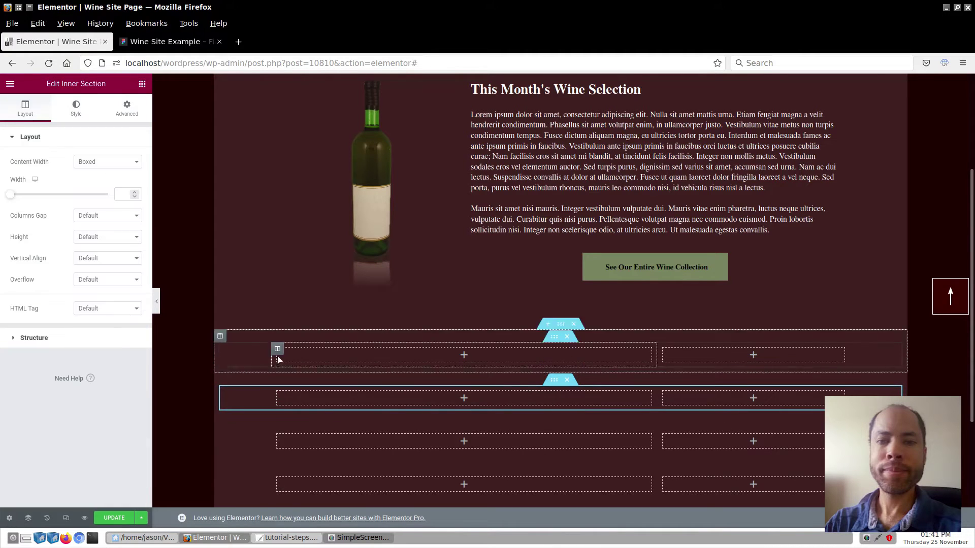
pyautogui.click(99, 336)
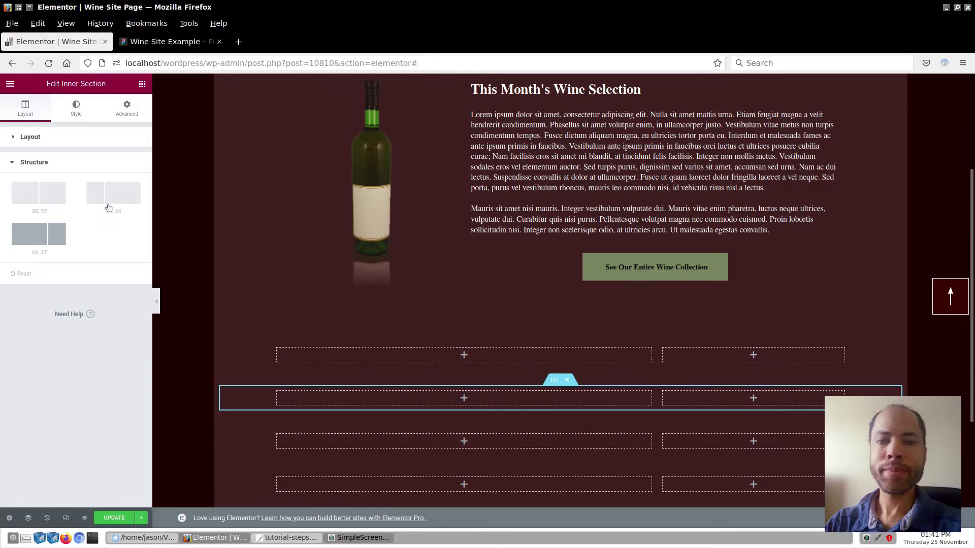
pyautogui.click(123, 196)
# Change the column structure of the fourth row's inner section to 33, 66.
pyautogui.scroll(-3, 477, 374)
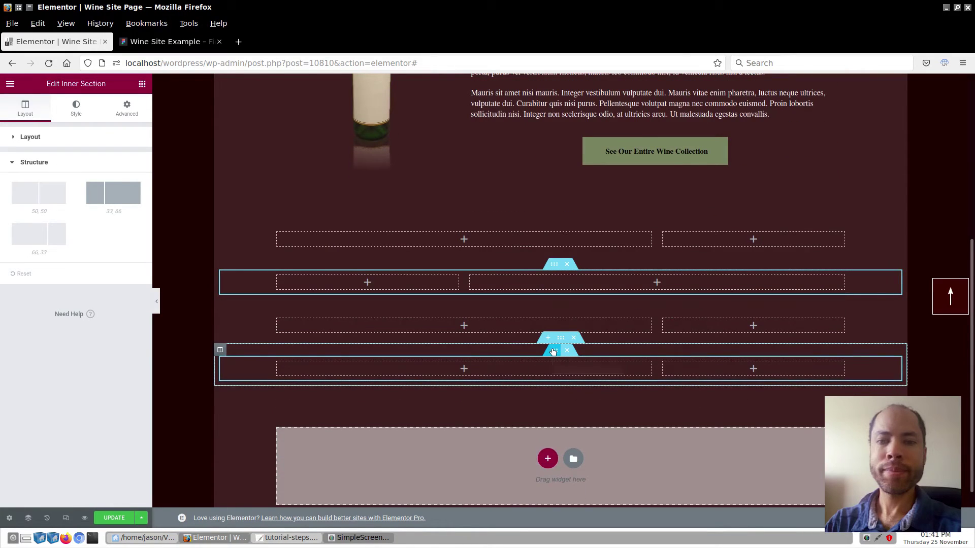
pyautogui.click(555, 351)
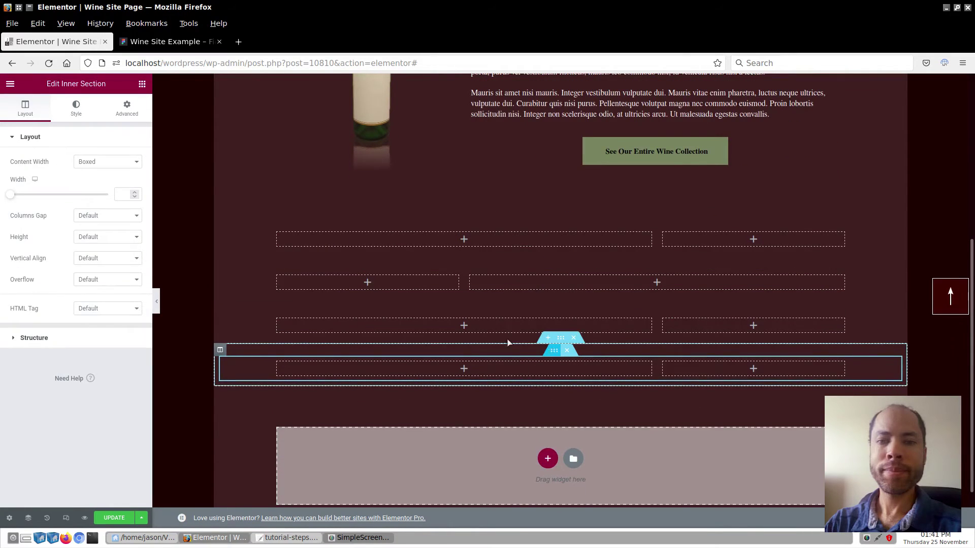
pyautogui.click(118, 338)
pyautogui.click(114, 196)
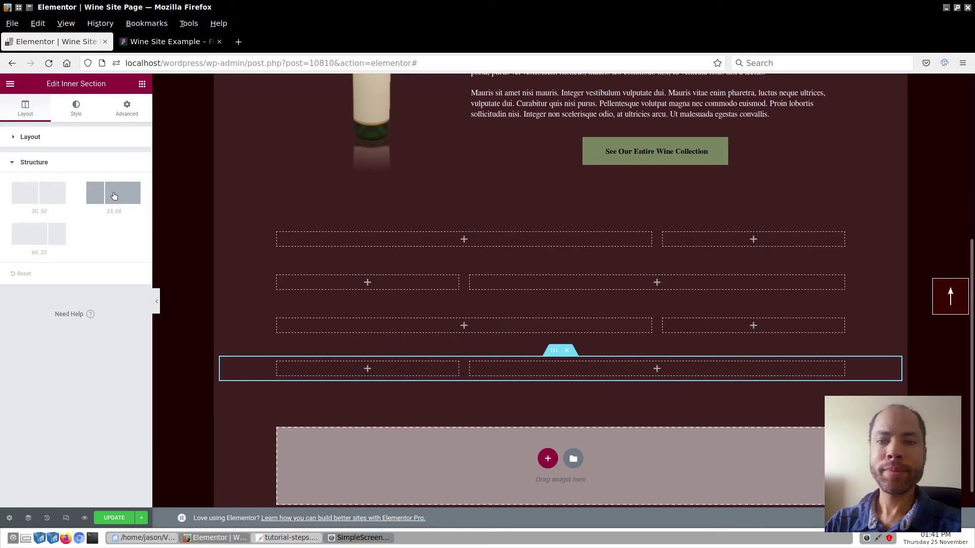
pyautogui.click(241, 430)
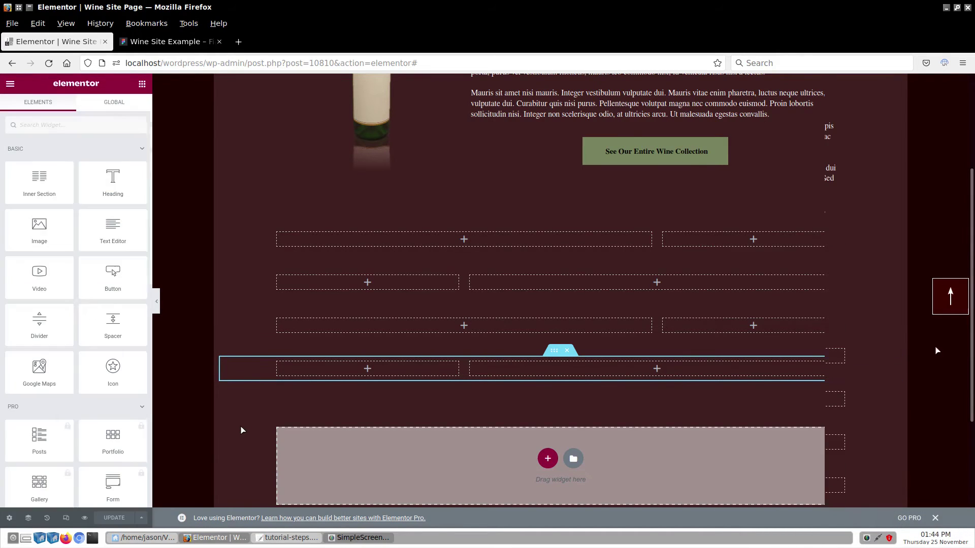
# Set the background color of the first two-column section below the wine selection to #320000.
pyautogui.scroll(2, 241, 428)
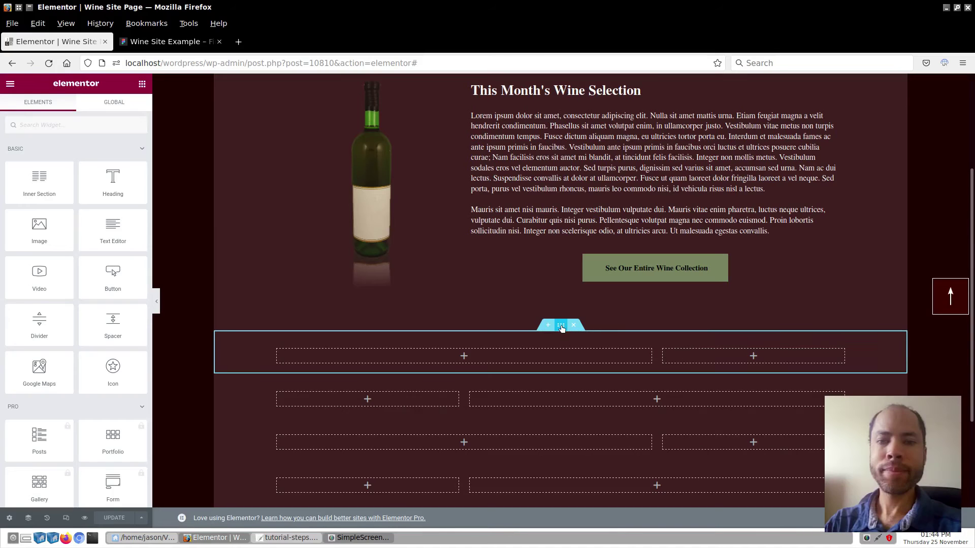
pyautogui.click(561, 326)
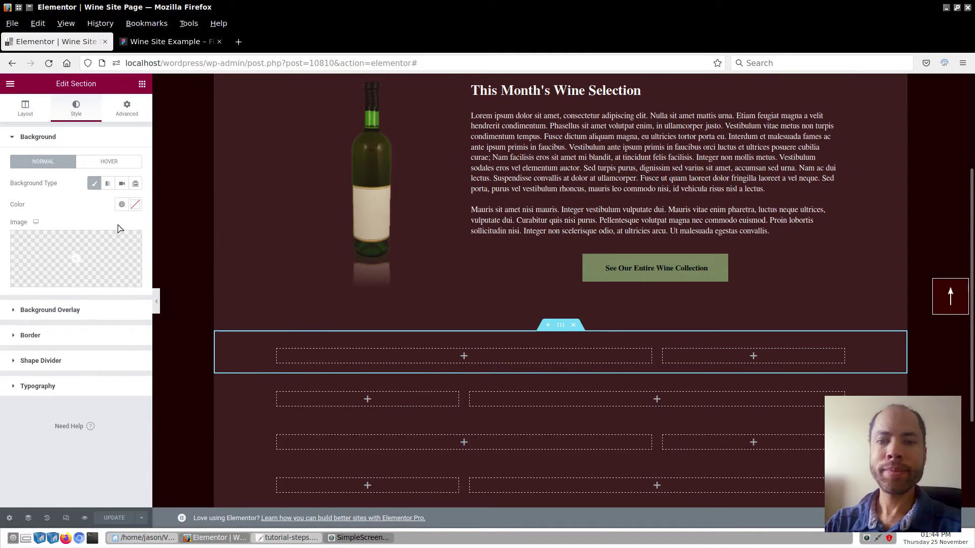
pyautogui.click(136, 205)
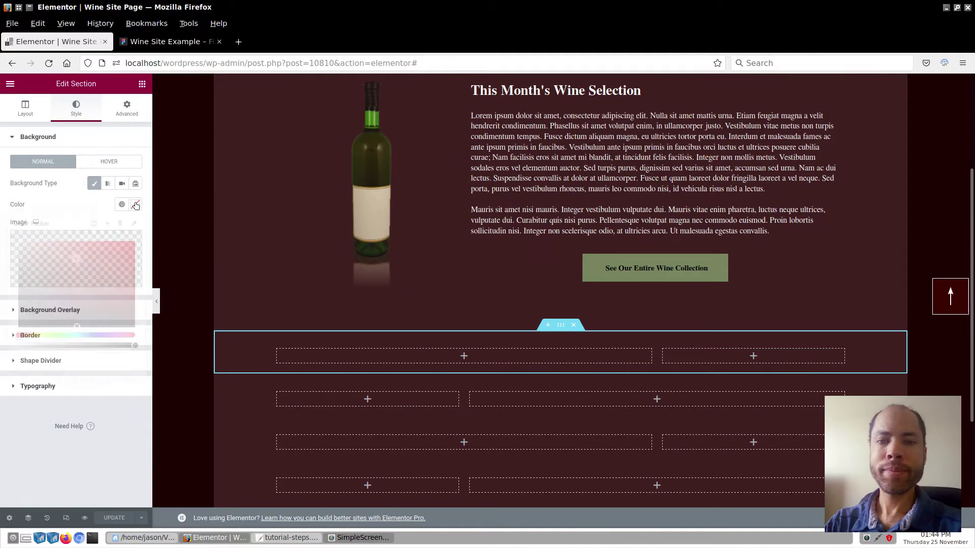
pyautogui.moveTo(25, 359); pyautogui.dragTo(58, 359)
pyautogui.write('#32')
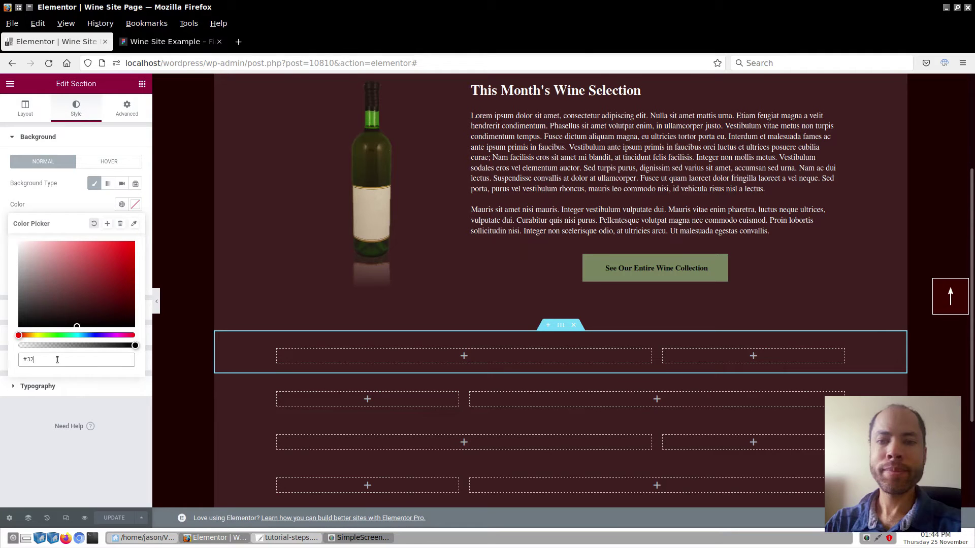
pyautogui.write('0000')
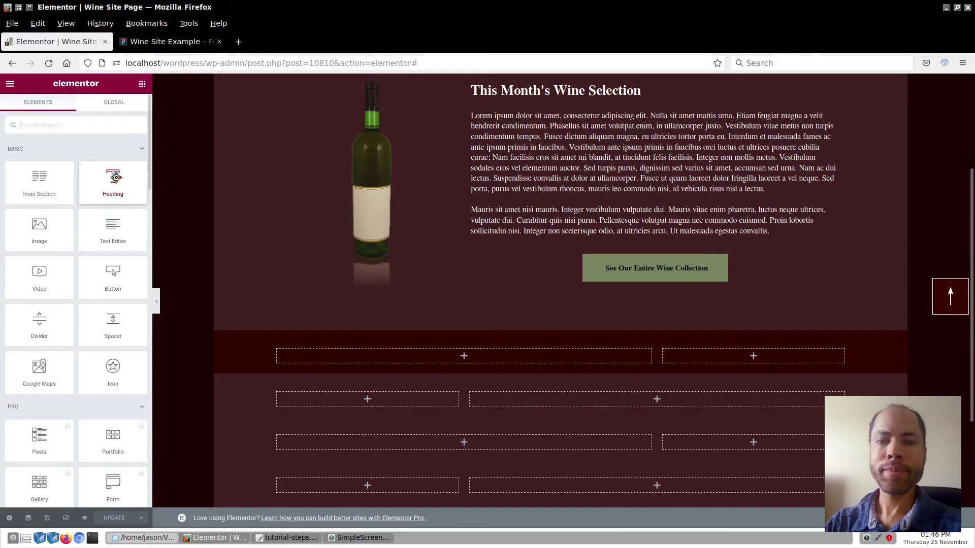
# Add a Heading reading "About Red Wine" with HTML tag H3 to the wide column of the first row.
pyautogui.moveTo(113, 180); pyautogui.dragTo(337, 359)
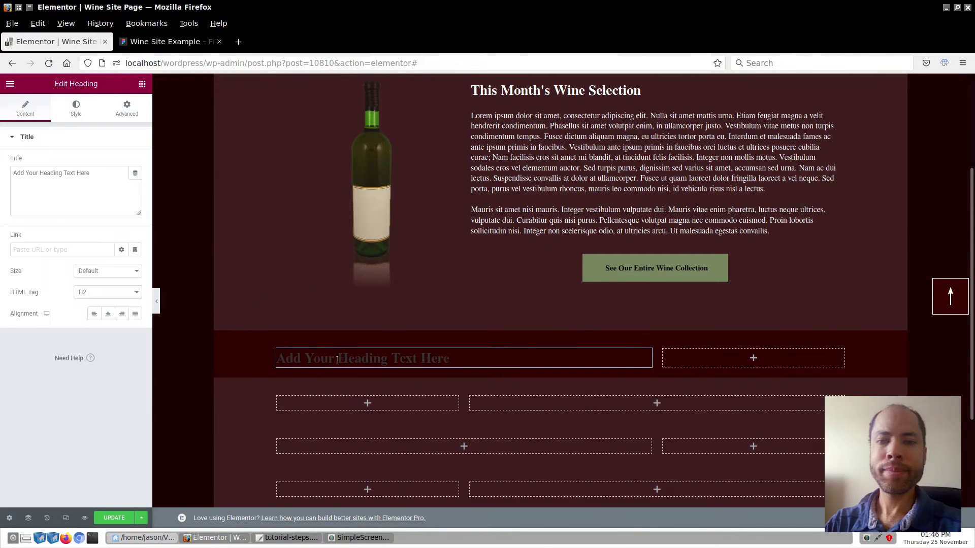
pyautogui.tripleClick(337, 359)
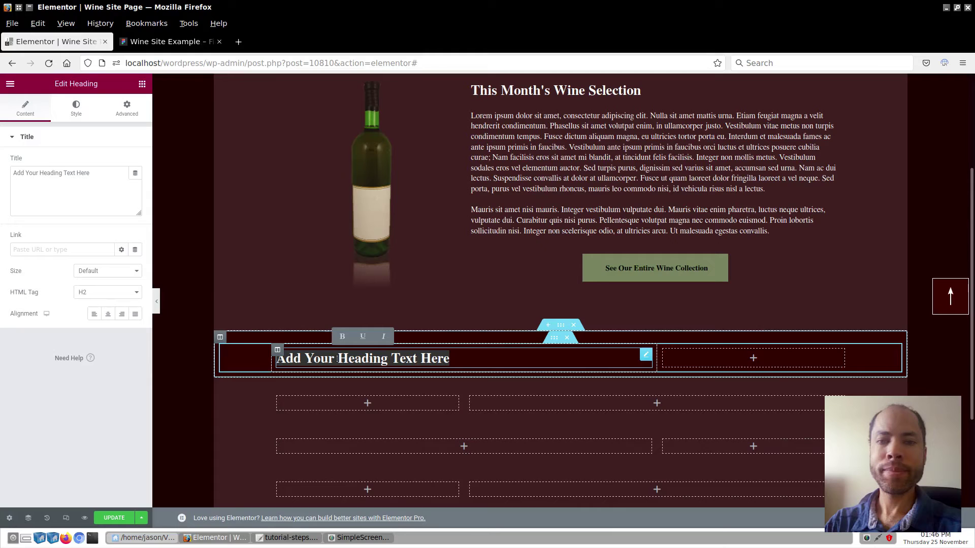
pyautogui.write('A')
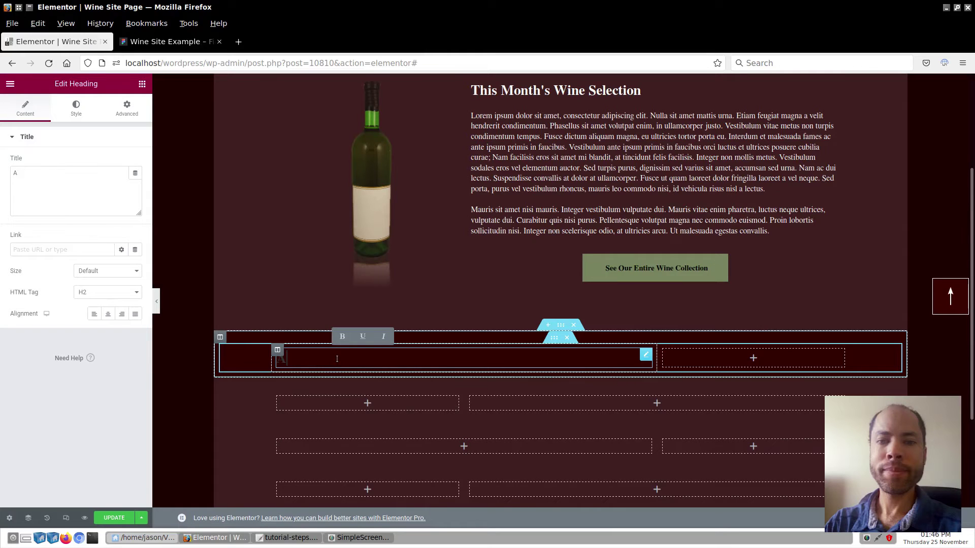
pyautogui.write('bout Red Wine')
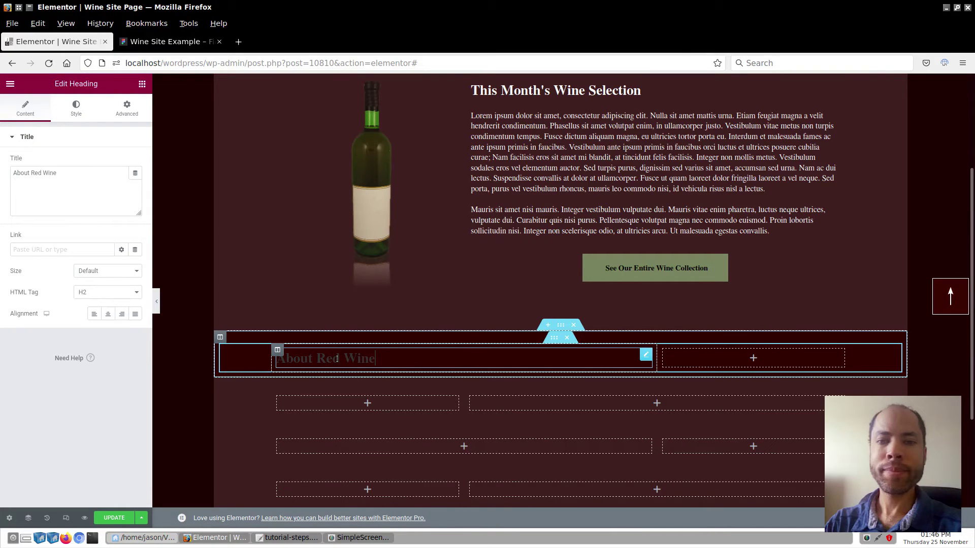
pyautogui.click(102, 293)
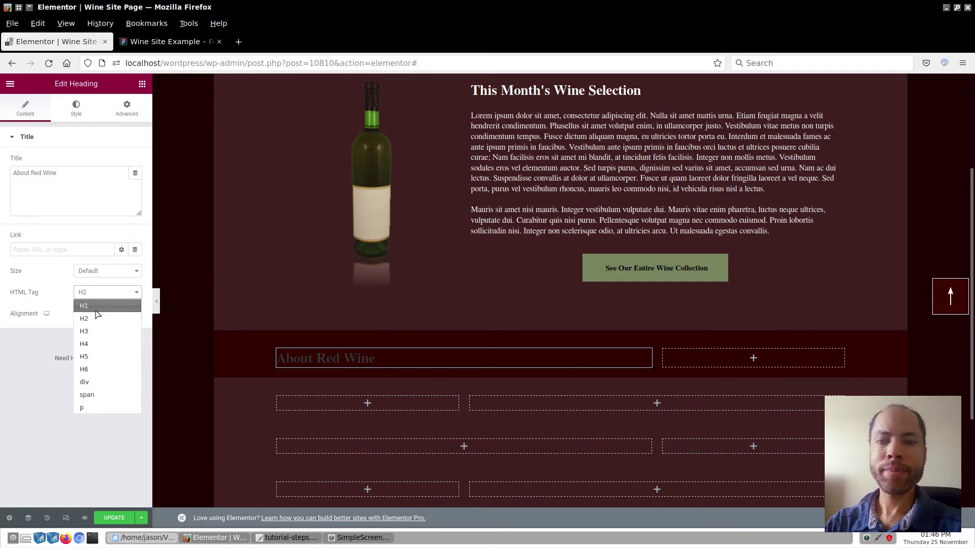
pyautogui.click(98, 332)
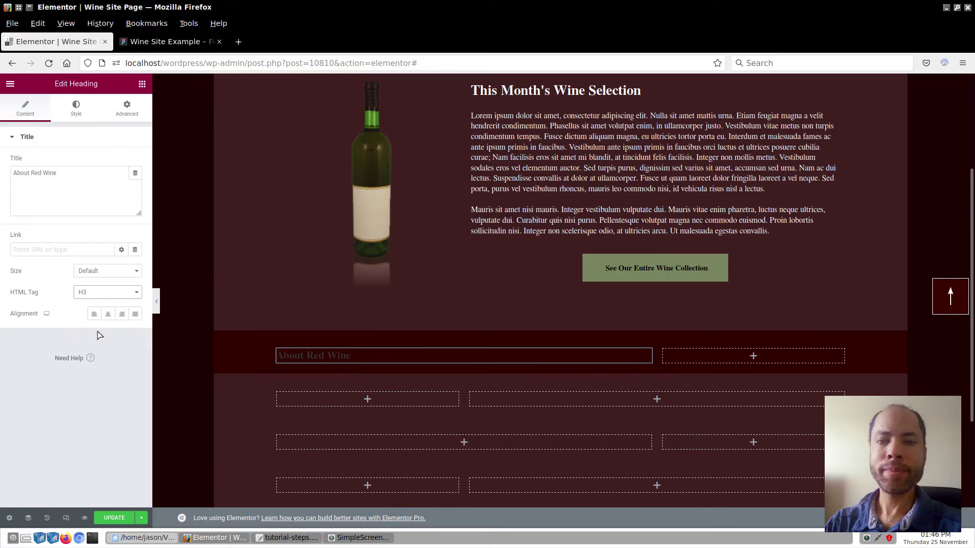
# Set the text color of the About Red Wine heading to #ffffff.
pyautogui.click(76, 109)
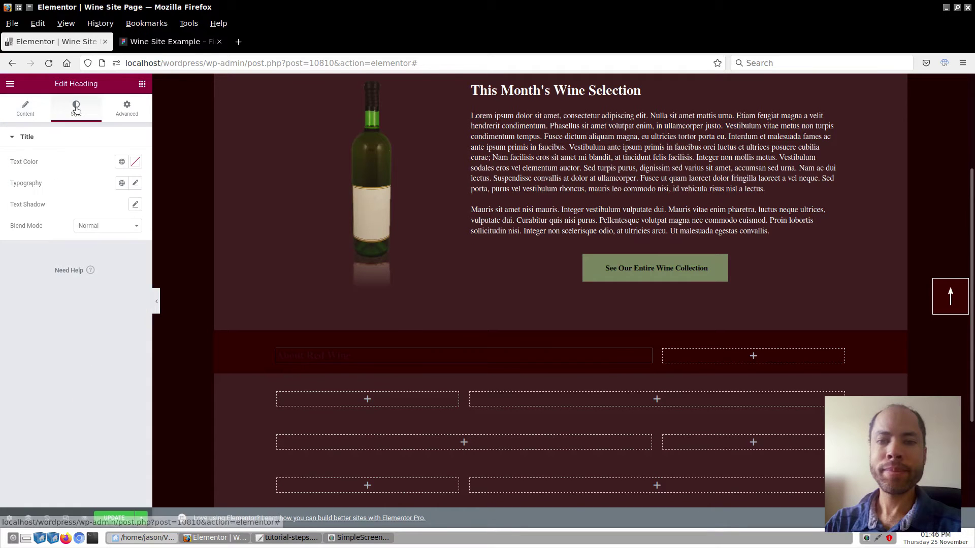
pyautogui.click(135, 163)
pyautogui.moveTo(44, 317); pyautogui.dragTo(24, 316)
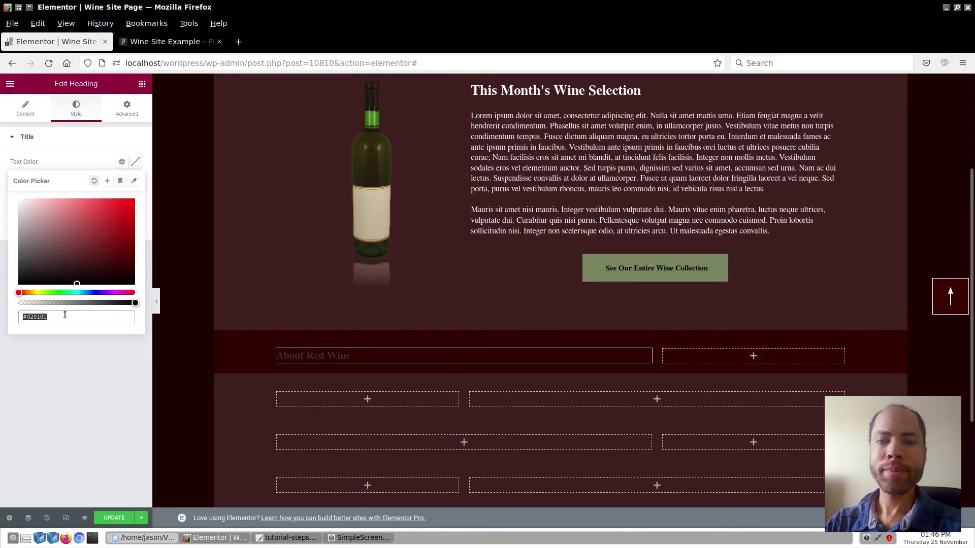
pyautogui.write('#ffffff')
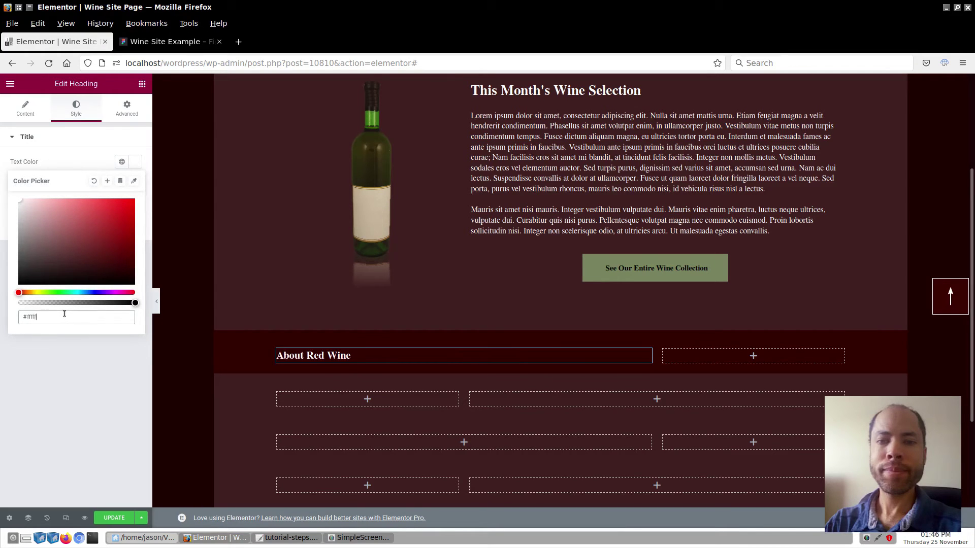
pyautogui.click(95, 369)
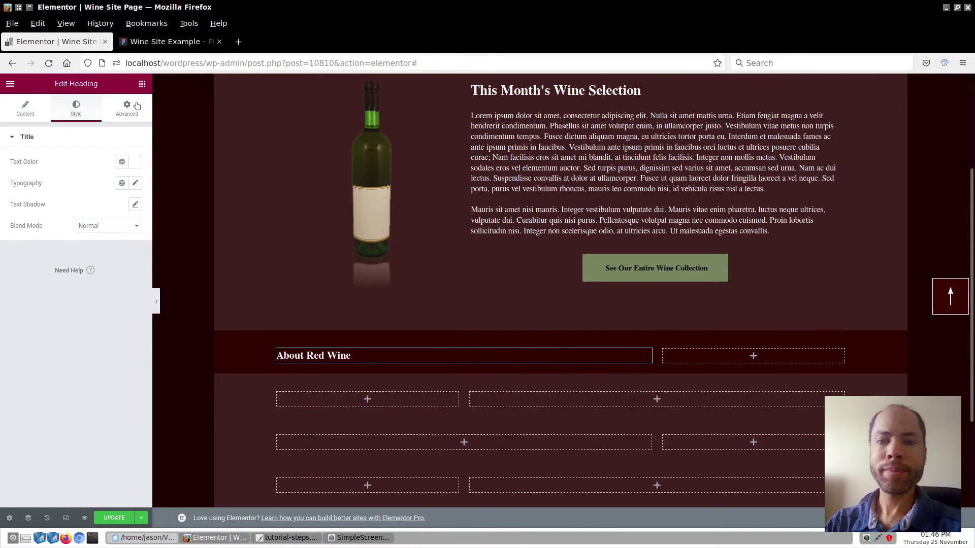
# Add a Text Editor widget below the About Red Wine heading and open text-from-wikipedia.txt from the JGD-BizElite folder in Leafpad.
pyautogui.click(142, 84)
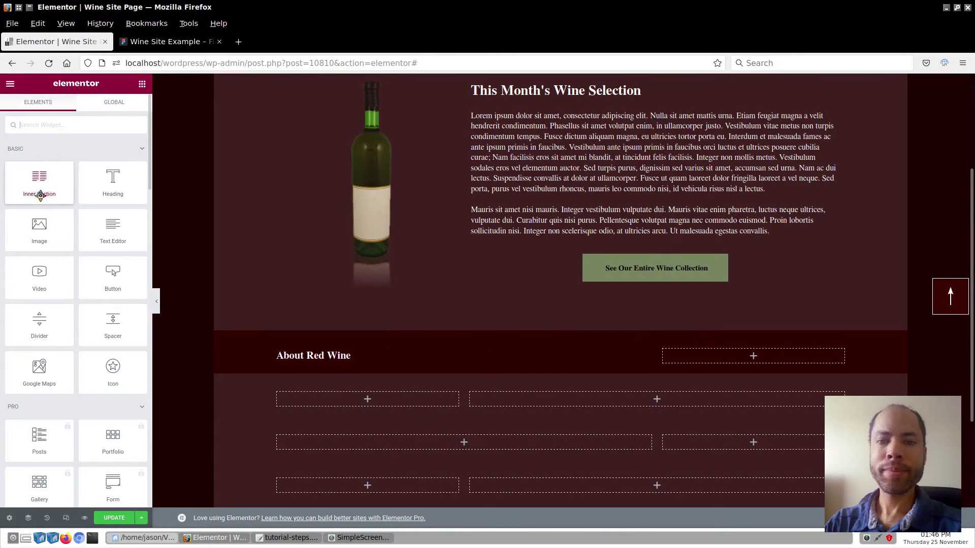
pyautogui.moveTo(111, 228); pyautogui.dragTo(321, 367)
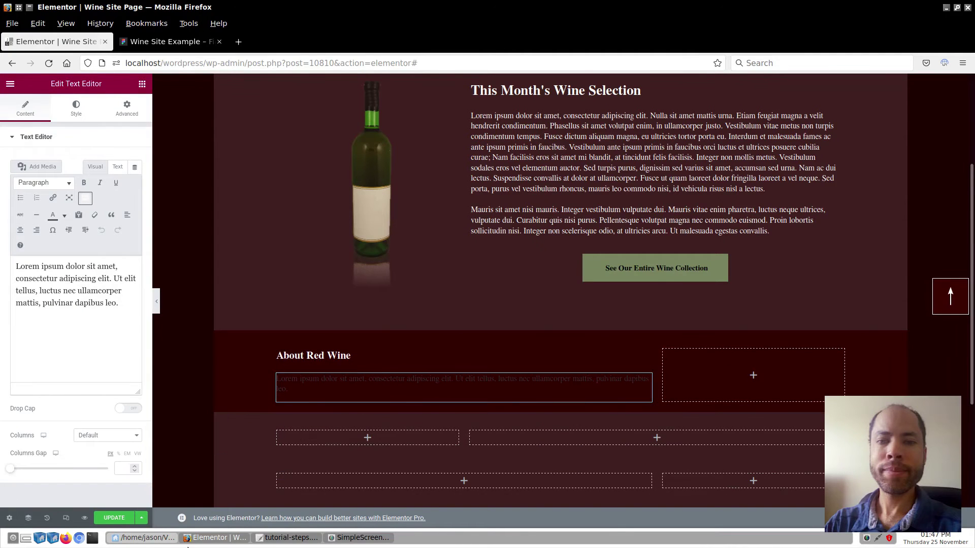
pyautogui.click(145, 537)
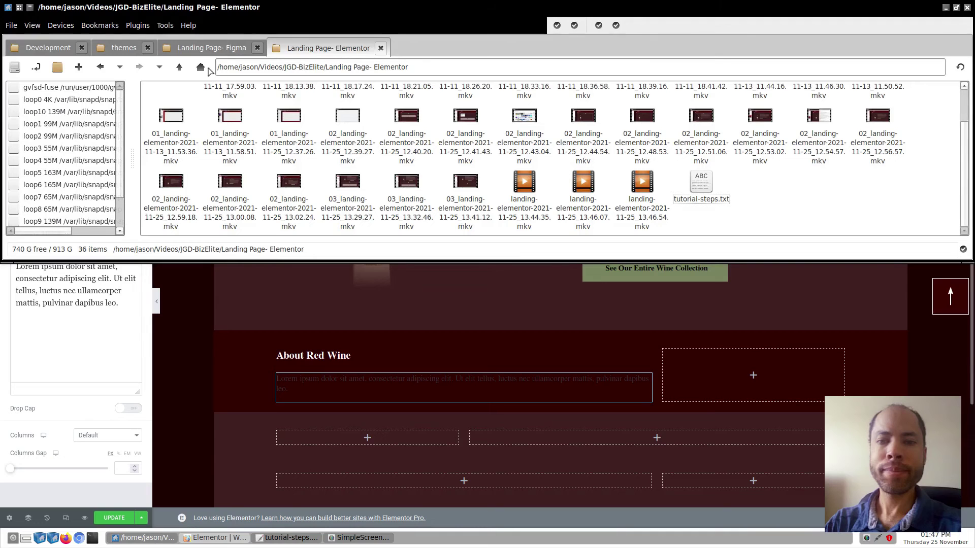
pyautogui.click(214, 48)
pyautogui.hotkey('alt', 'Up')
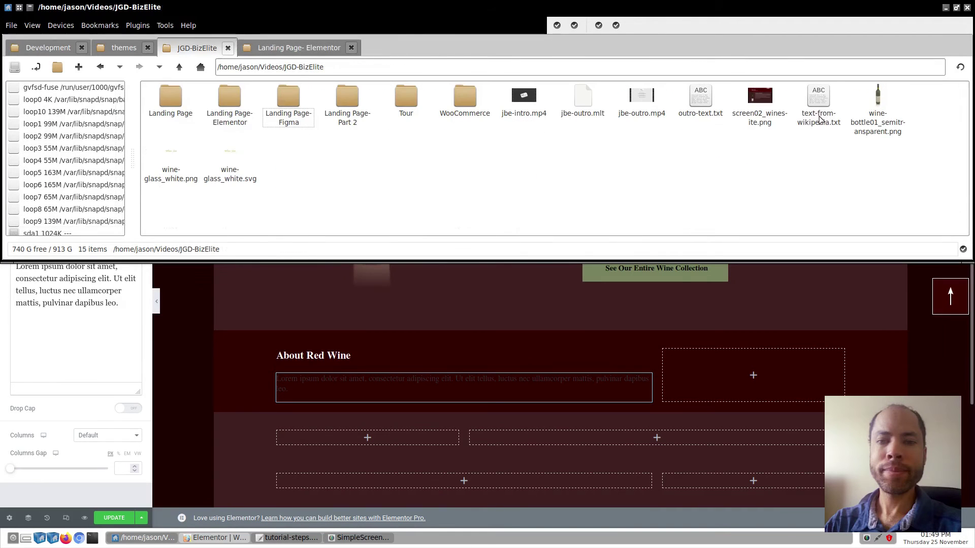
pyautogui.rightClick(824, 100)
pyautogui.moveTo(833, 102)
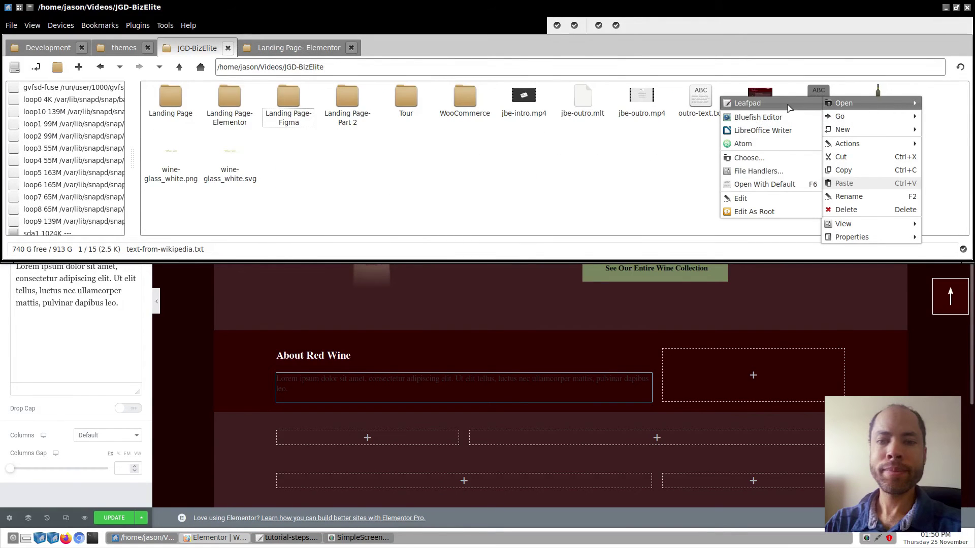
pyautogui.click(747, 101)
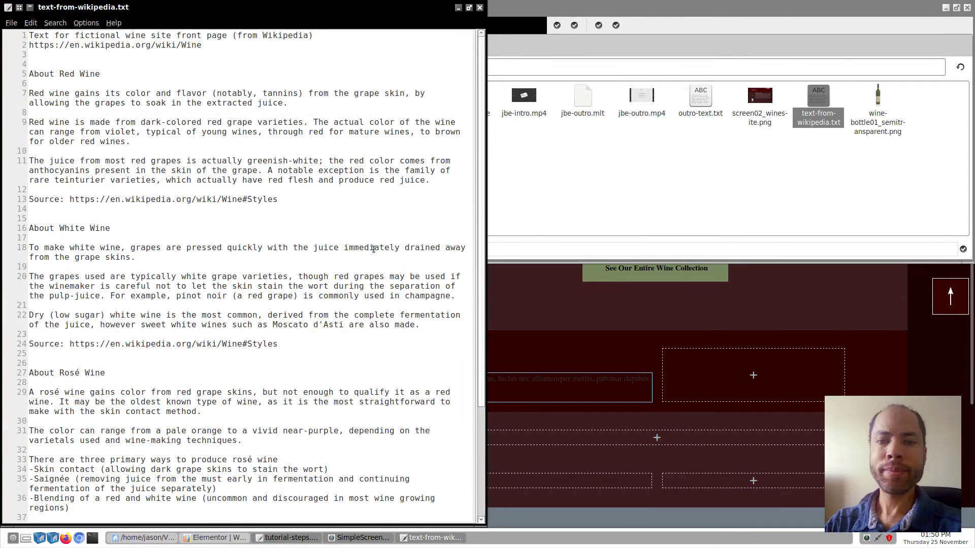
# Copy the red wine paragraphs with their source line and paste them over the placeholder text in Elementor's new Text Editor widget.
pyautogui.moveTo(29, 93); pyautogui.dragTo(278, 200)
pyautogui.hotkey('ctrl', 'c')
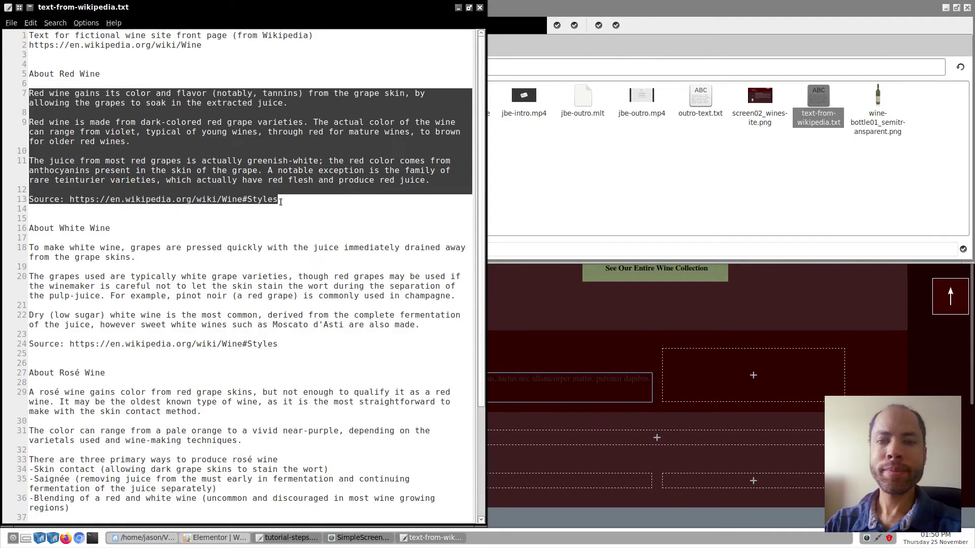
pyautogui.click(459, 8)
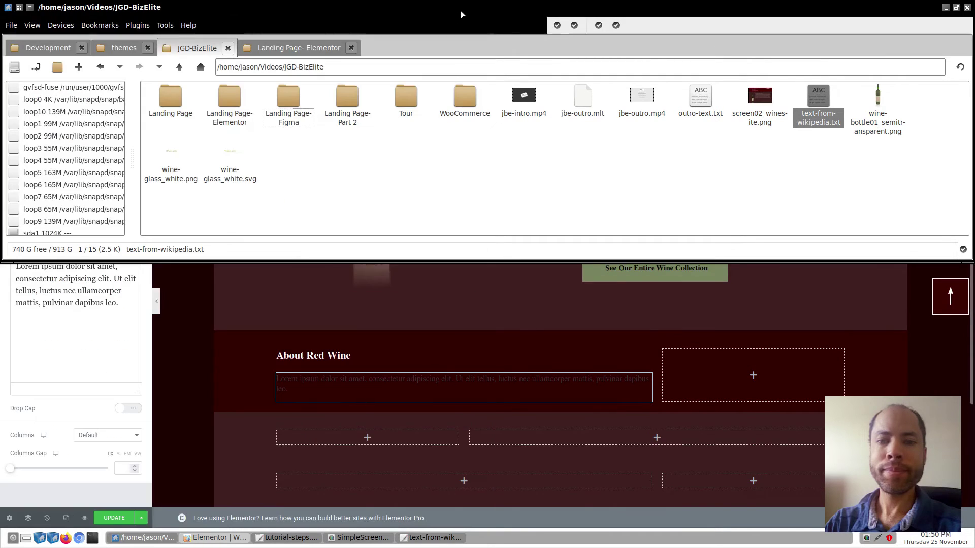
pyautogui.click(192, 359)
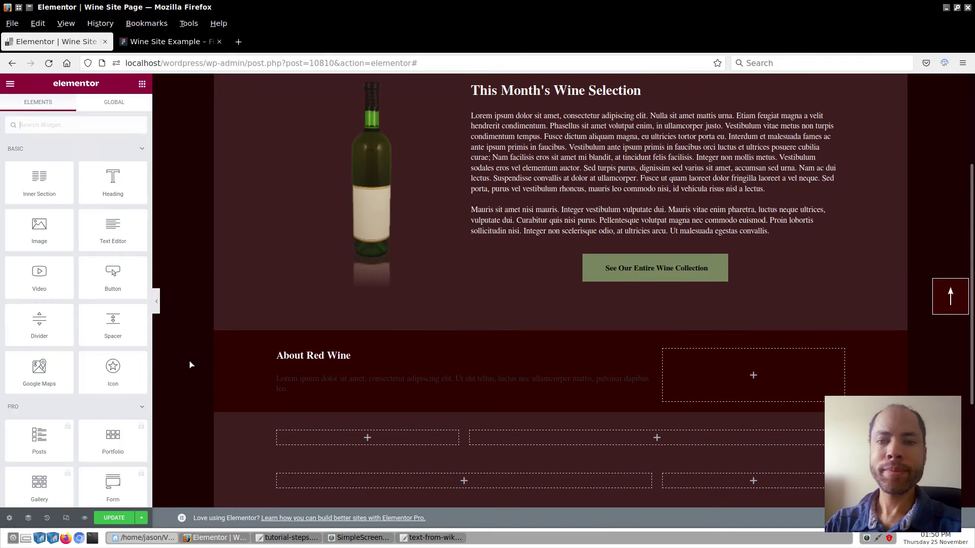
pyautogui.click(307, 380)
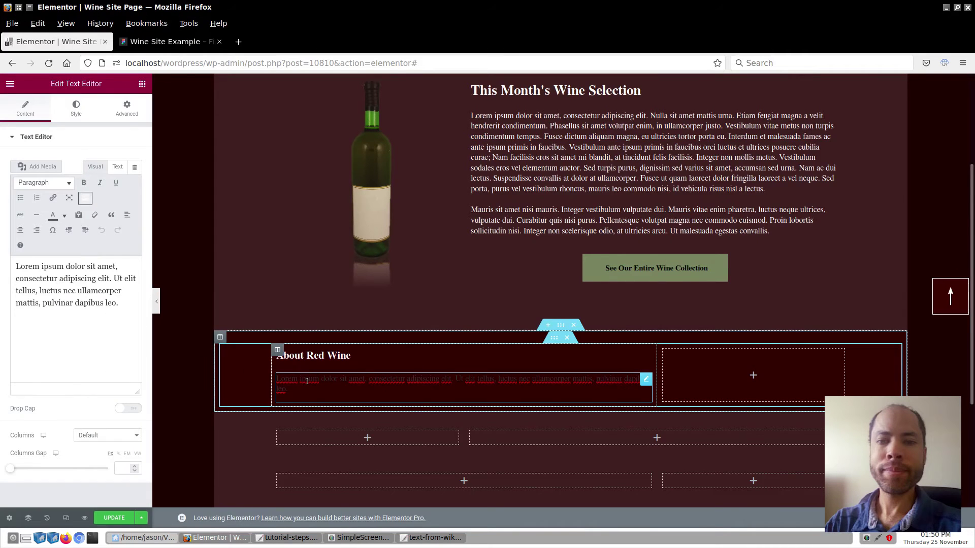
pyautogui.hotkey('ctrl', 'a')
pyautogui.hotkey('ctrl', 'v')
# Set the text color of the red wine paragraphs to #ffffff.
pyautogui.click(75, 116)
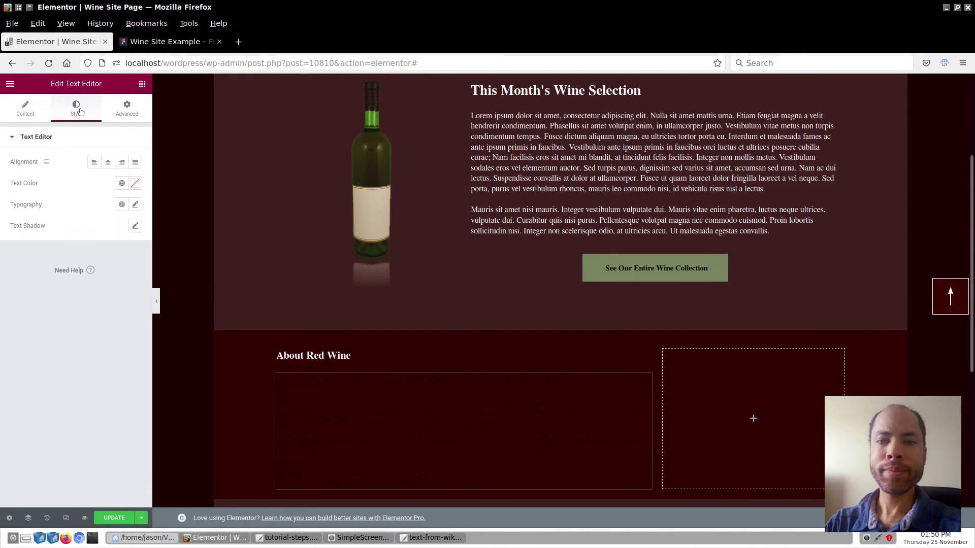
pyautogui.click(135, 183)
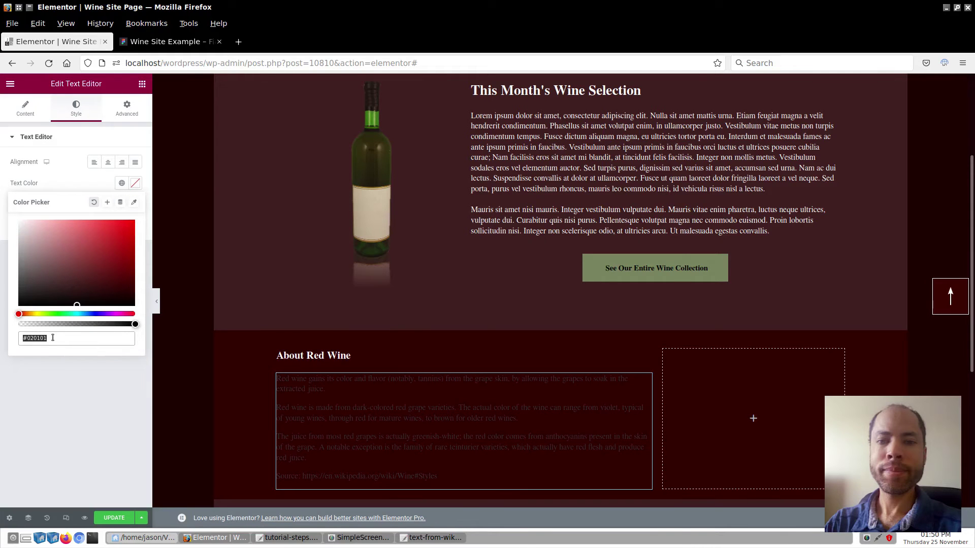
pyautogui.write('ffffff')
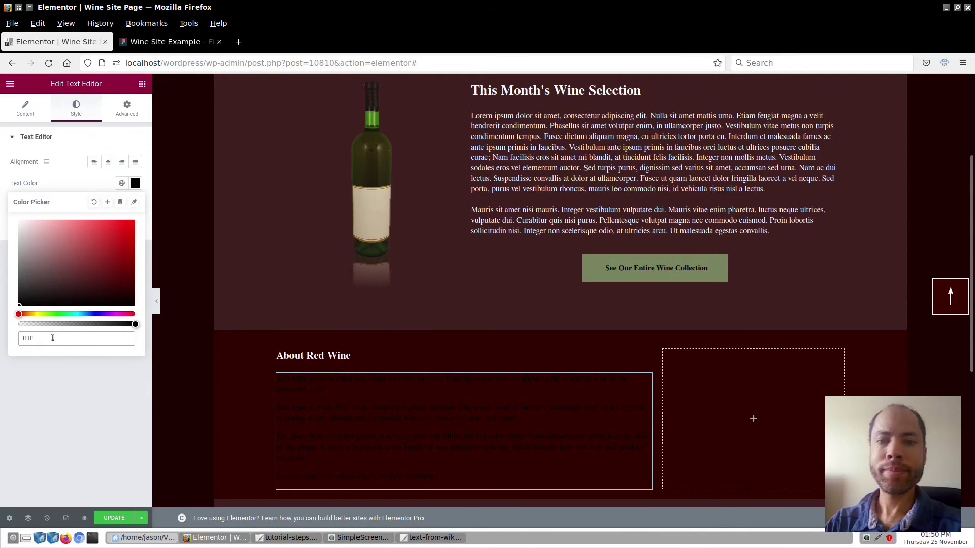
pyautogui.click(21, 338)
pyautogui.write('#')
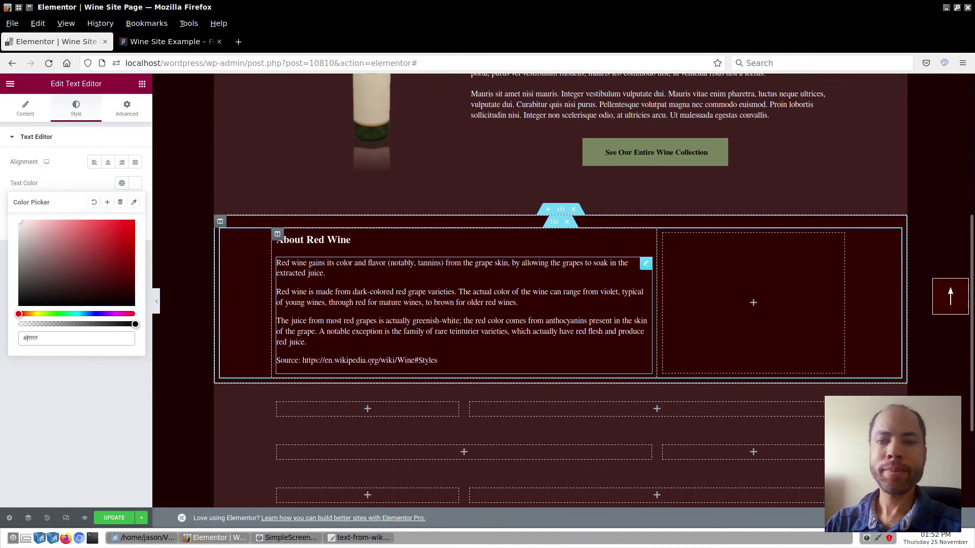
# Italicize the source line at the end of the red wine text.
pyautogui.tripleClick(374, 360)
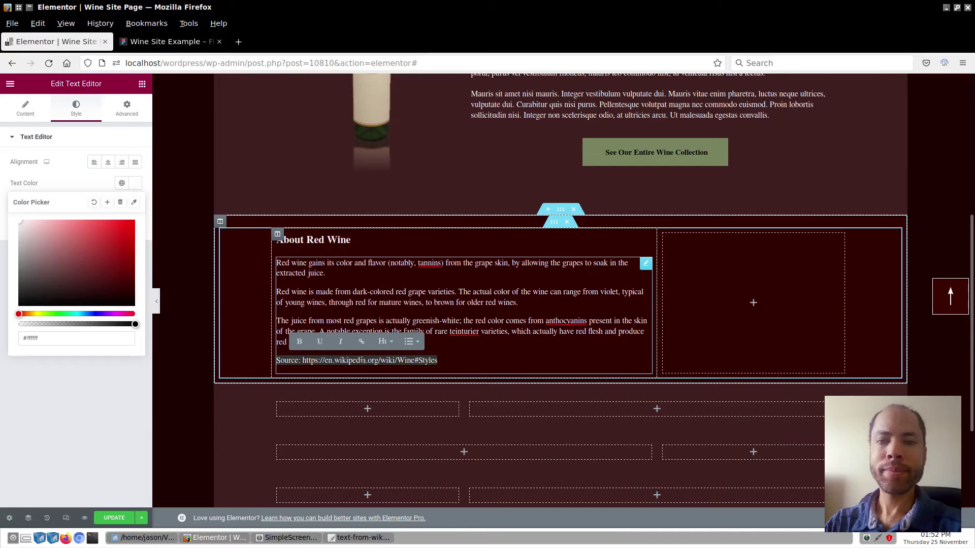
pyautogui.click(341, 343)
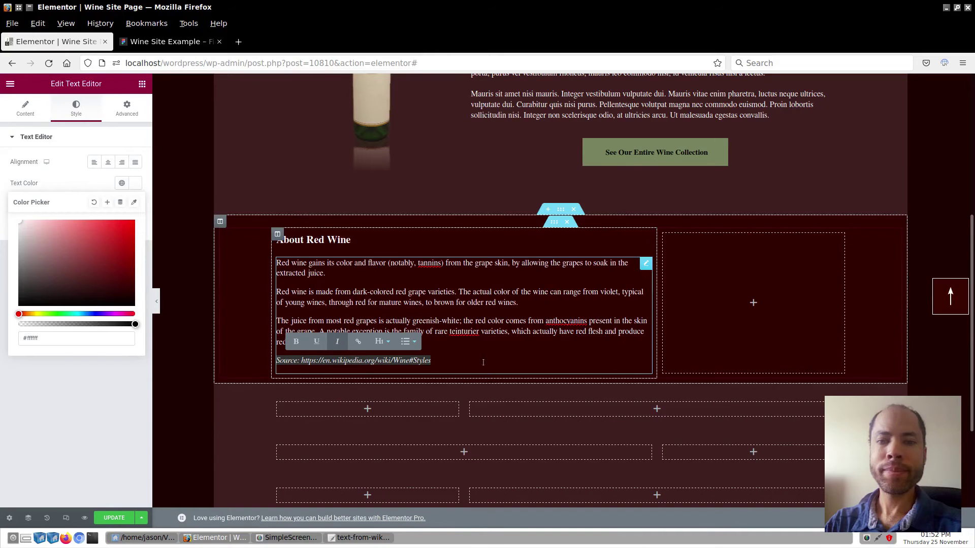
pyautogui.click(502, 356)
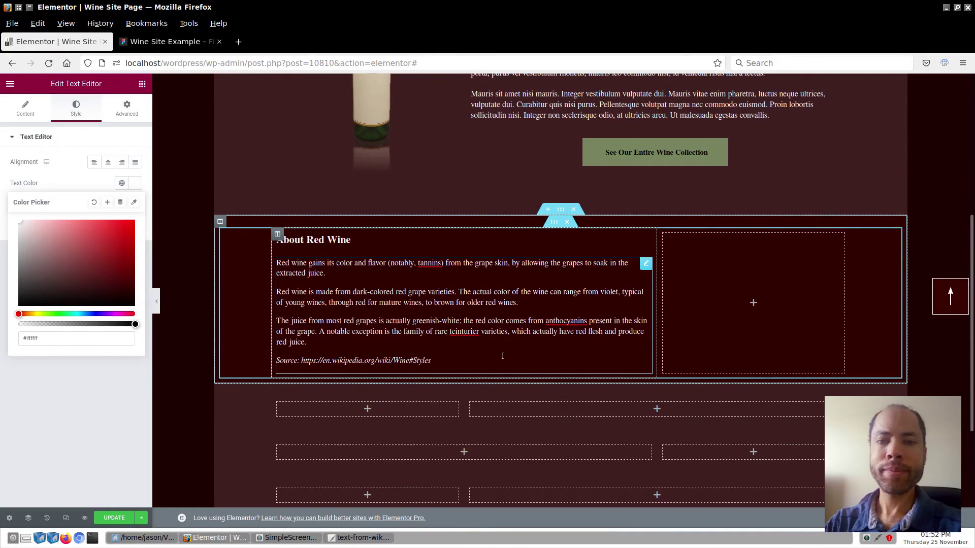
# Set the top and bottom padding of the About Red Wine text column to 128 px, leaving the sides at 0.
pyautogui.click(277, 235)
pyautogui.click(277, 235)
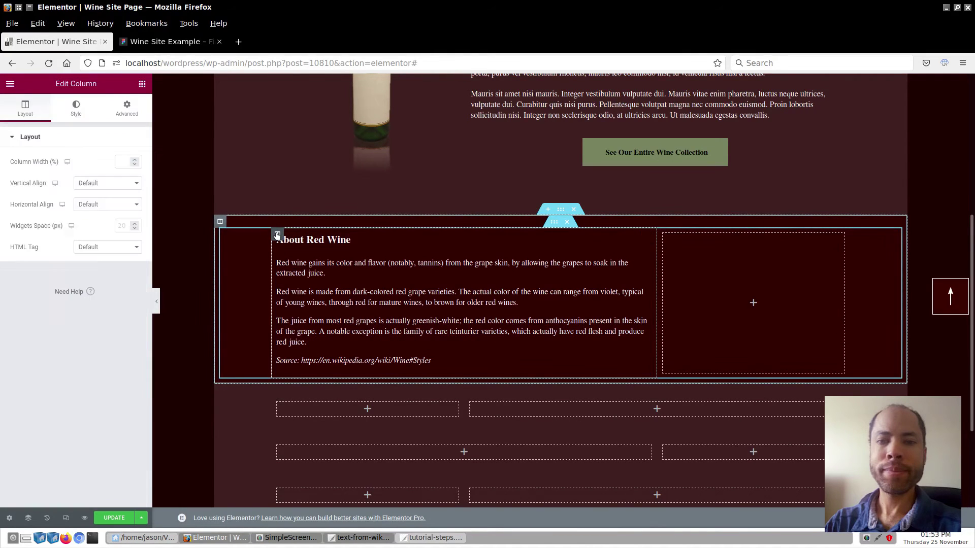
pyautogui.click(127, 108)
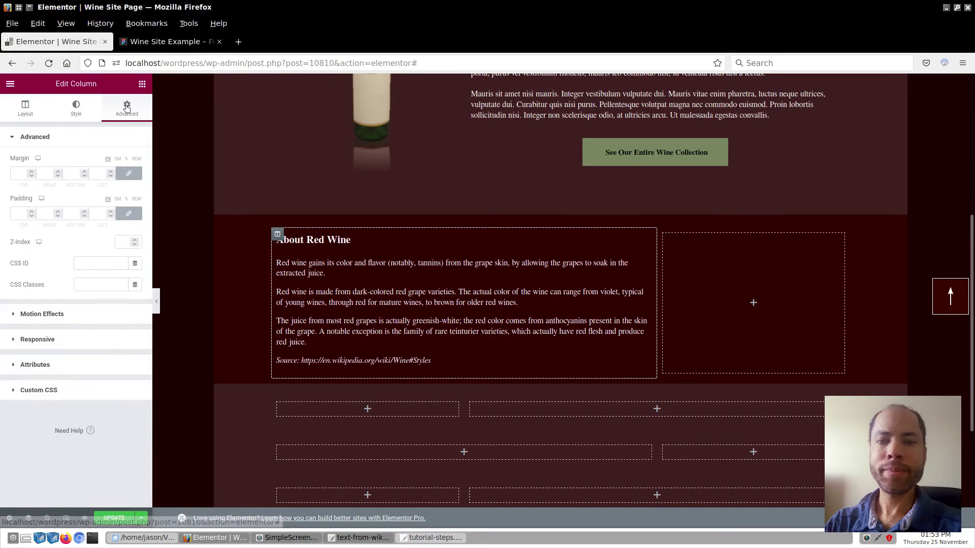
pyautogui.click(134, 214)
pyautogui.doubleClick(19, 214)
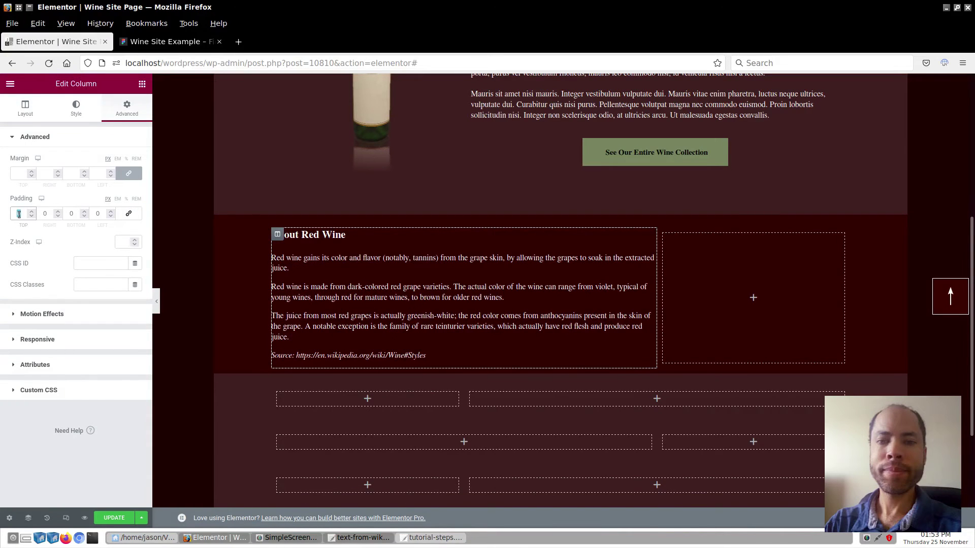
pyautogui.write('128')
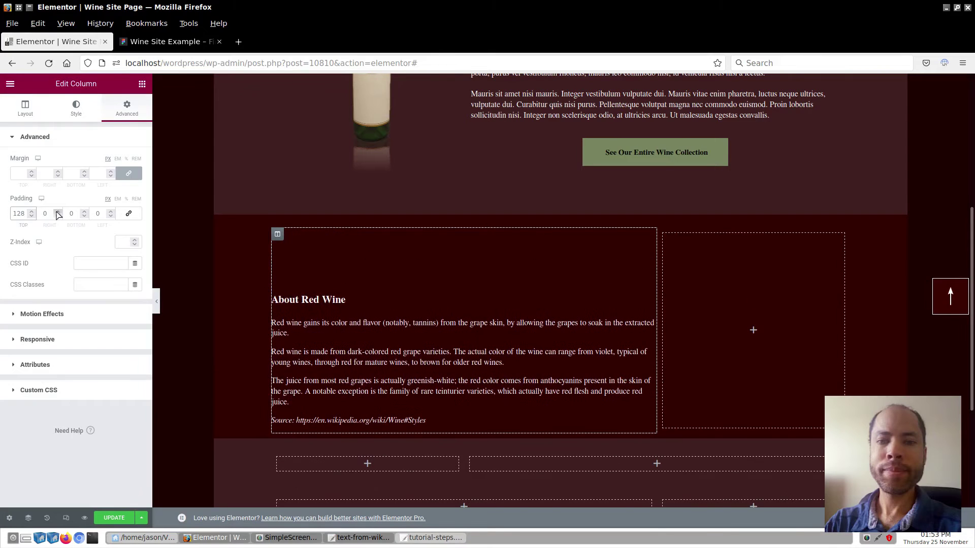
pyautogui.doubleClick(64, 213)
pyautogui.write('128')
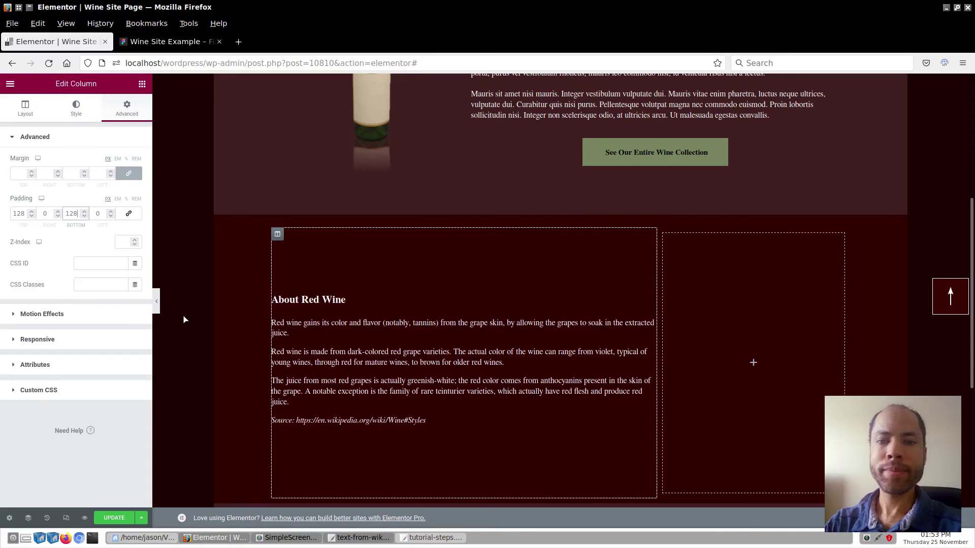
# Add an Image widget to the empty column beside the red wine text and insert wine-541922_640.jpg from the media library.
pyautogui.click(142, 85)
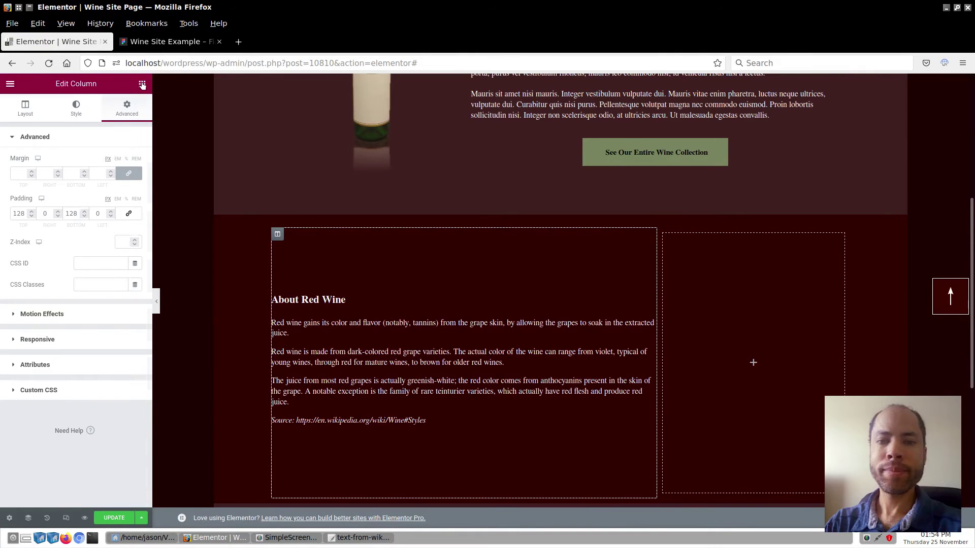
pyautogui.moveTo(69, 227); pyautogui.dragTo(746, 340)
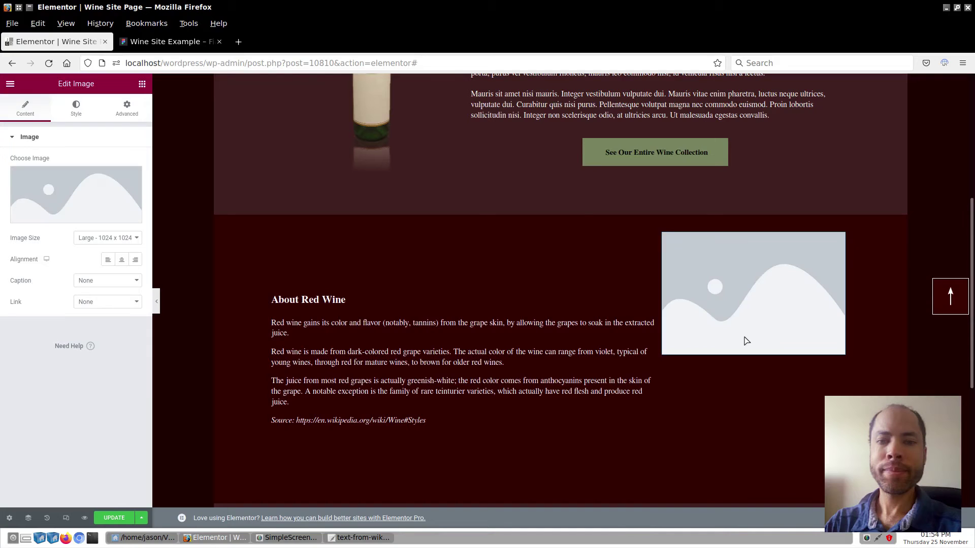
pyautogui.click(68, 217)
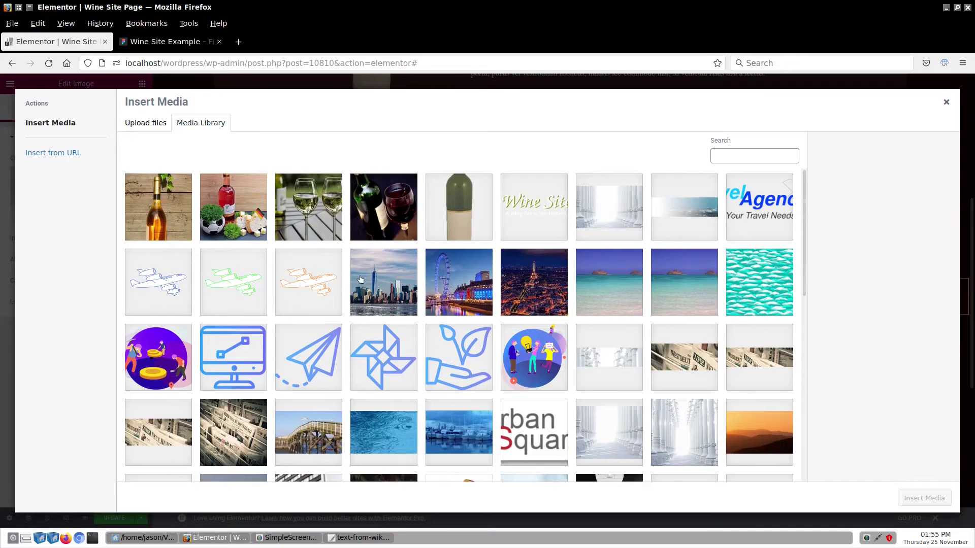
pyautogui.click(384, 213)
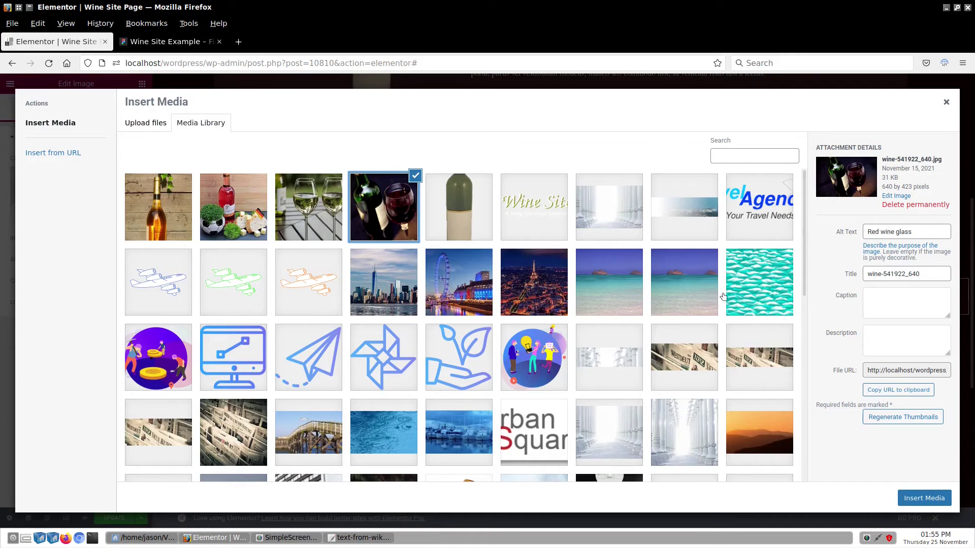
pyautogui.moveTo(917, 233); pyautogui.dragTo(847, 231)
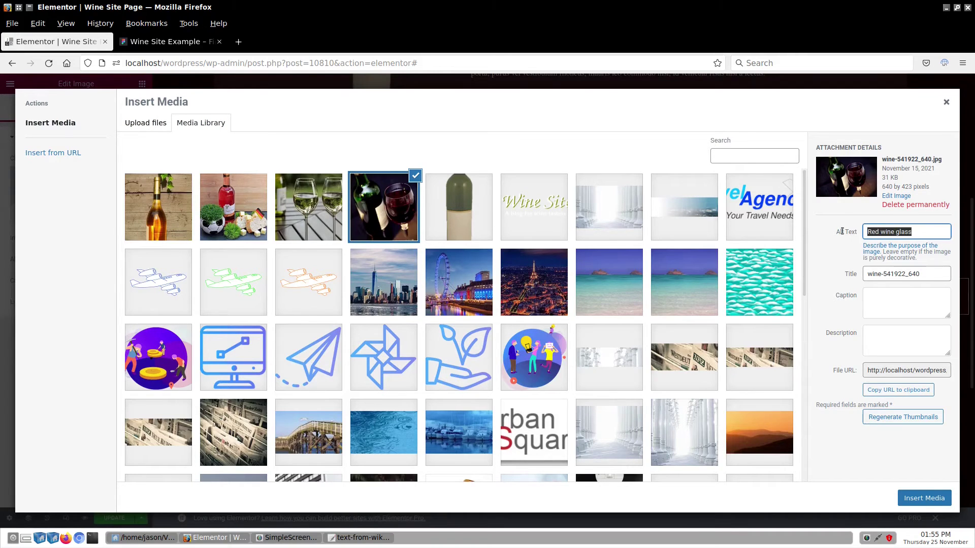
pyautogui.click(924, 503)
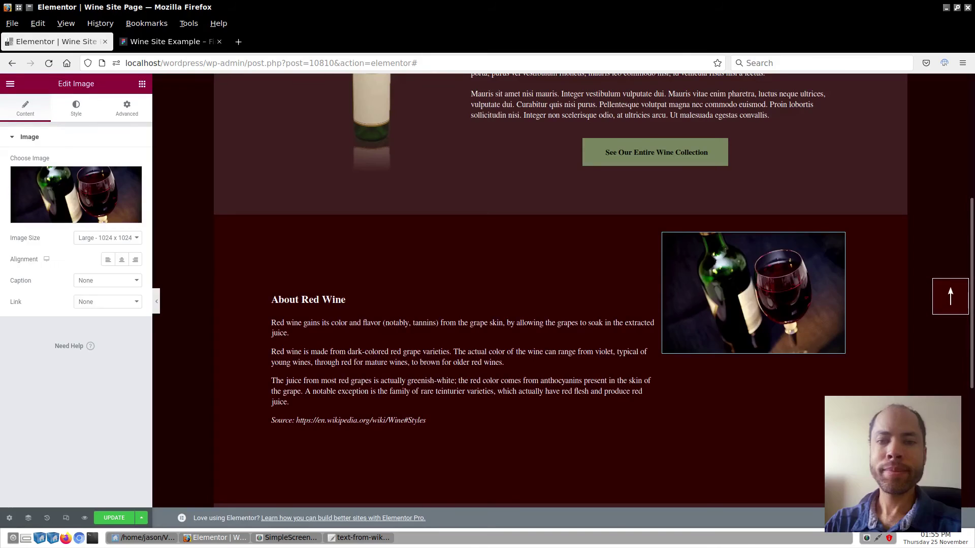
# Set the red wine image's size to Medium - 300 x 300 and center it.
pyautogui.click(88, 239)
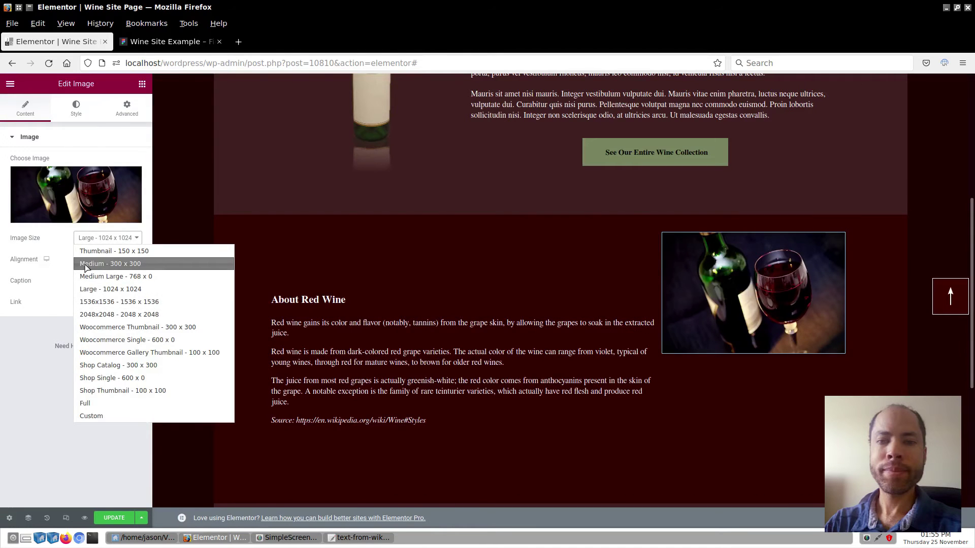
pyautogui.click(85, 264)
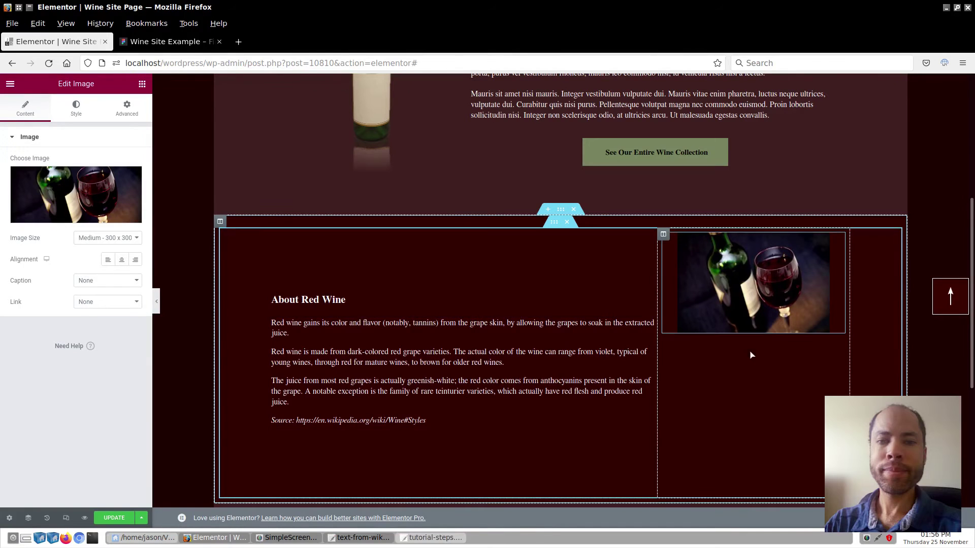
pyautogui.click(122, 259)
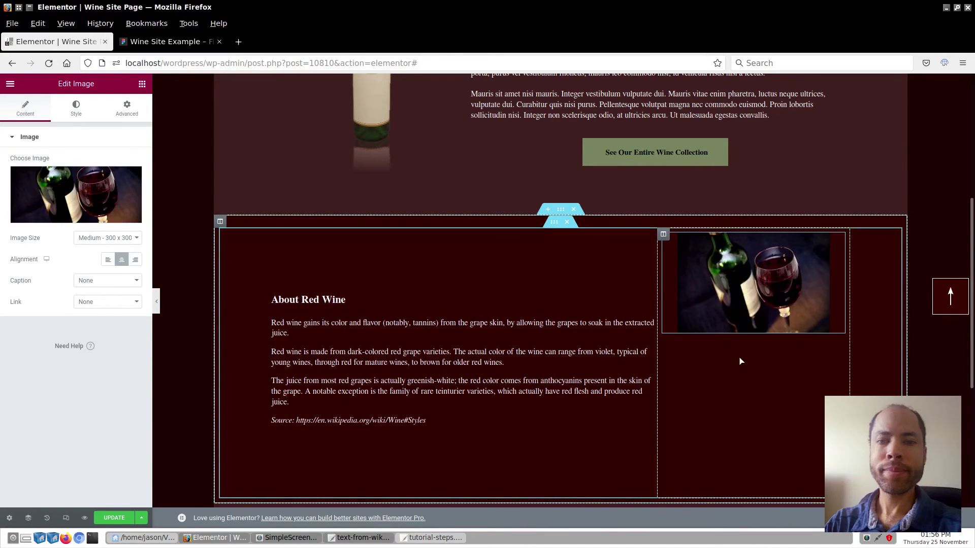
# Set the vertical alignment of the red wine image's column to Middle.
pyautogui.click(663, 234)
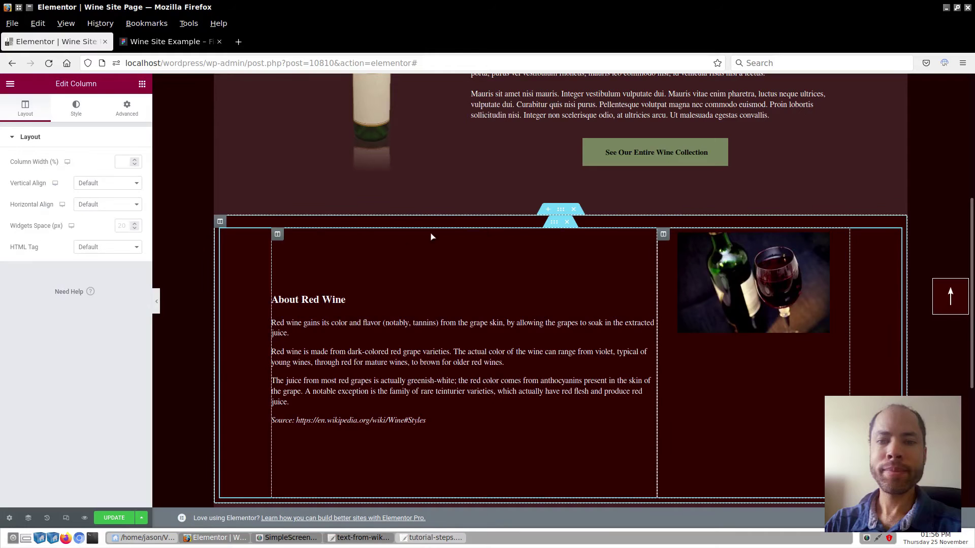
pyautogui.click(86, 185)
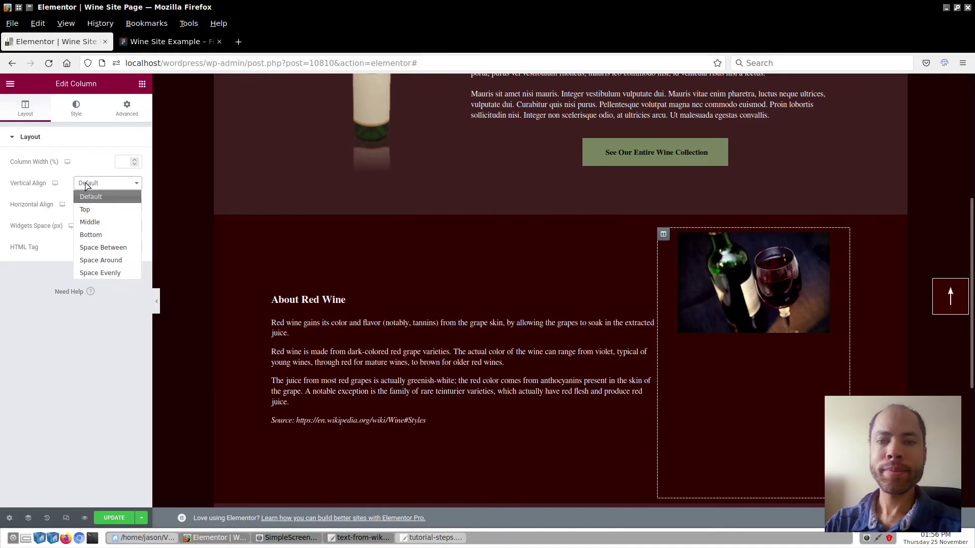
pyautogui.click(94, 224)
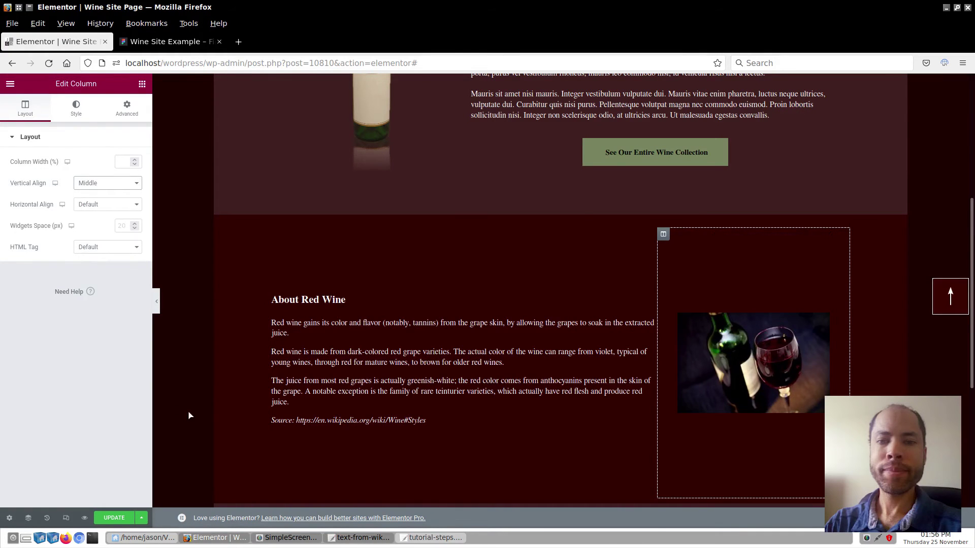
pyautogui.click(191, 386)
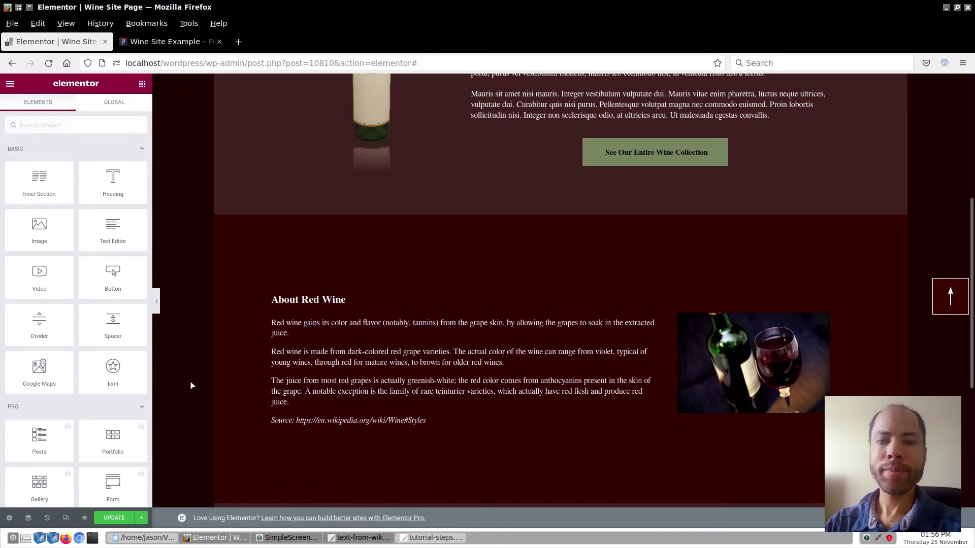
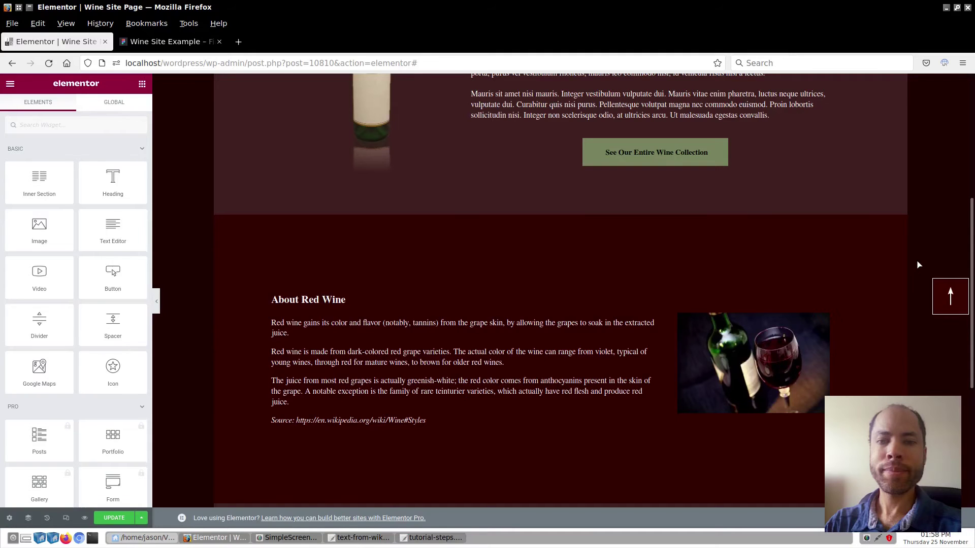
# Add a Waves shape divider at the top of the About Red Wine section and reduce its height.
pyautogui.moveTo(737, 250)
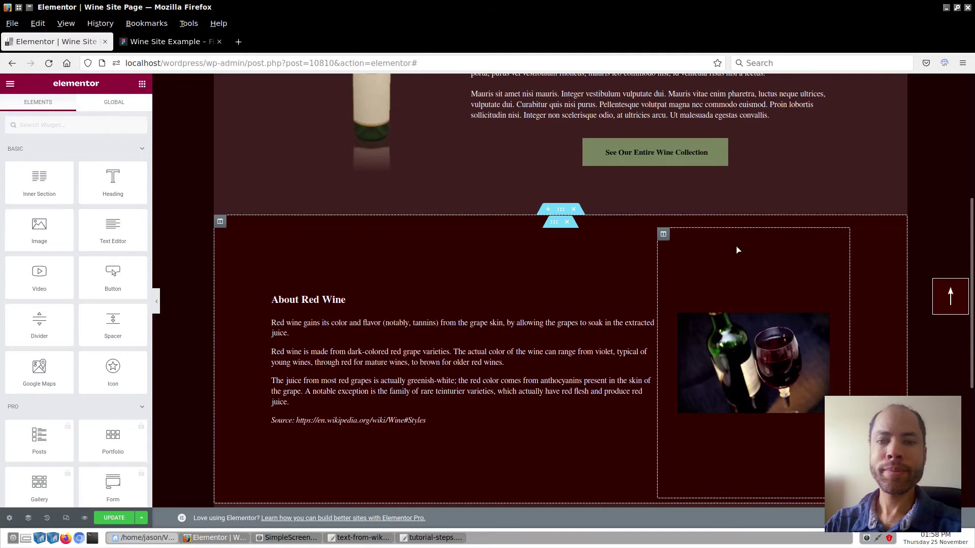
pyautogui.click(561, 209)
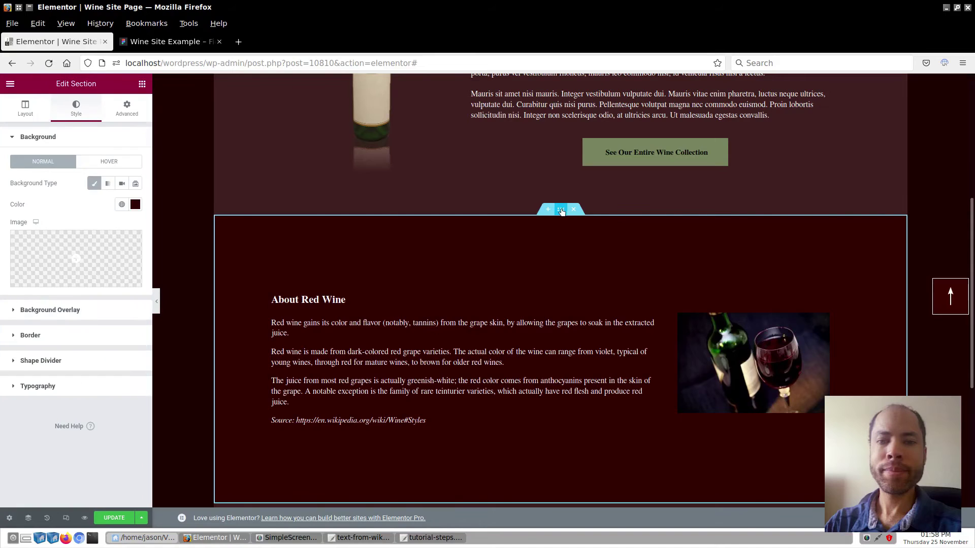
pyautogui.click(99, 360)
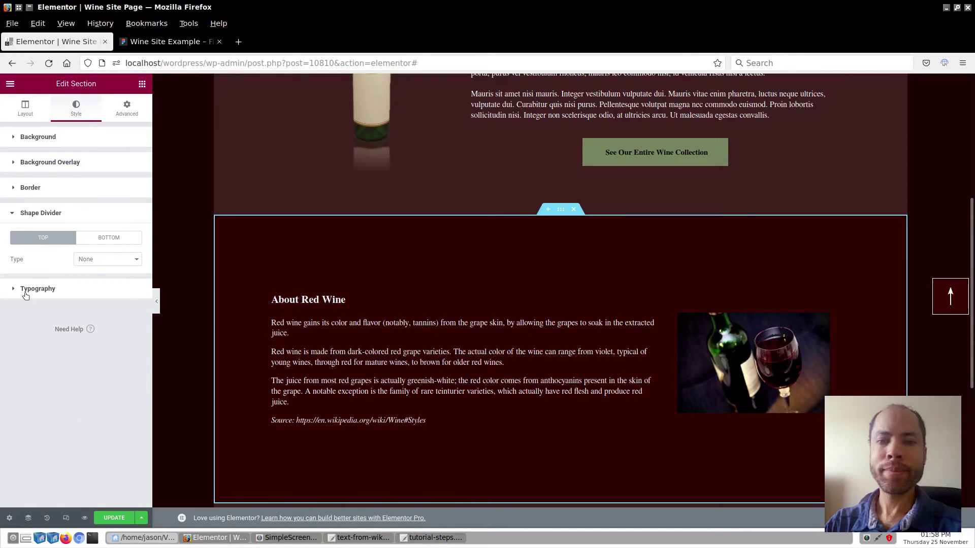
pyautogui.click(93, 264)
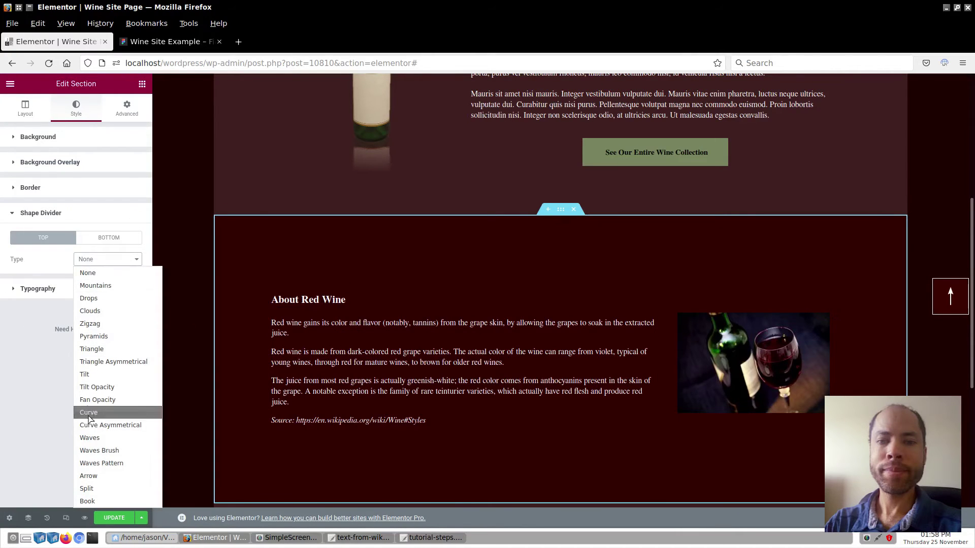
pyautogui.click(91, 440)
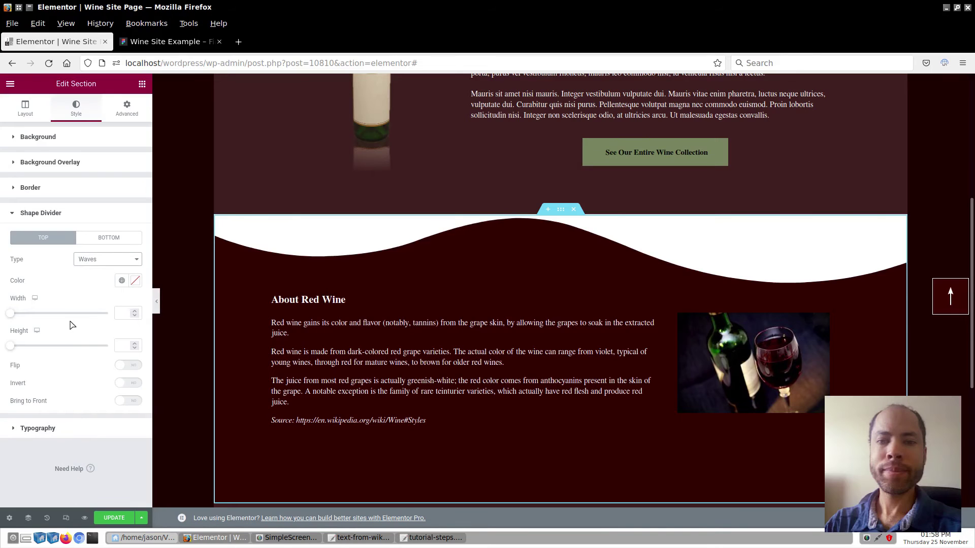
pyautogui.click(120, 346)
pyautogui.write('1')
pyautogui.write('4')
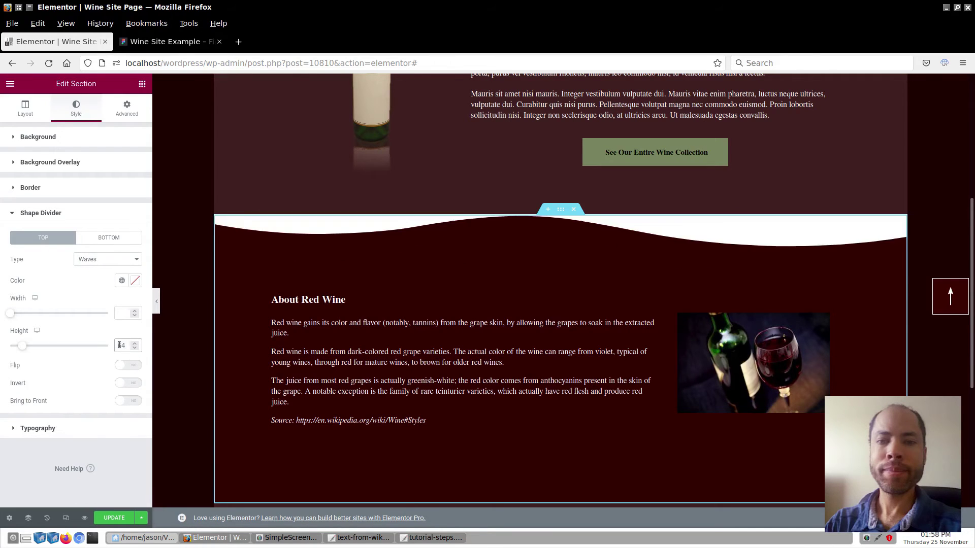
# Set the color of the About Red Wine section's top wave divider to #402020.
pyautogui.click(135, 281)
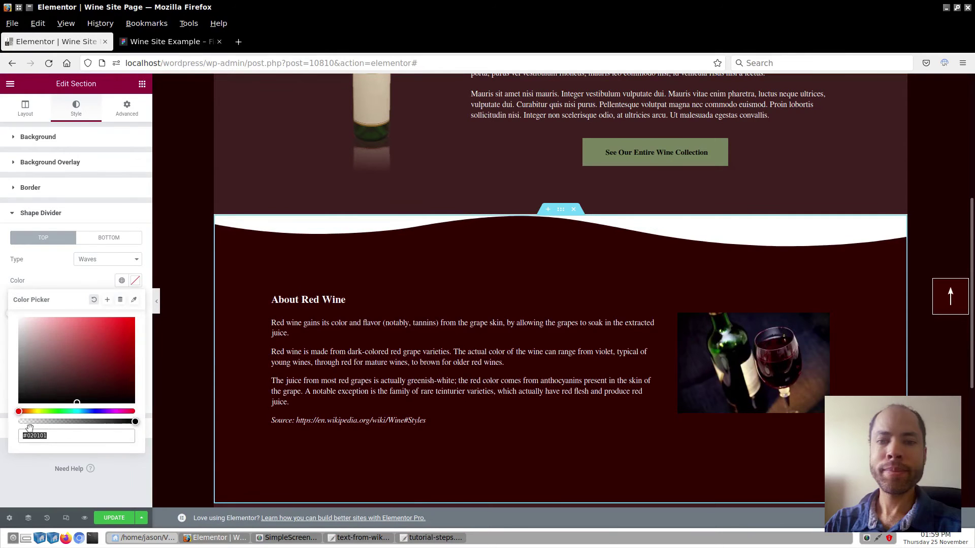
pyautogui.click(49, 436)
pyautogui.press('BackSpace')
pyautogui.press('BackSpace')
pyautogui.press('BackSpace')
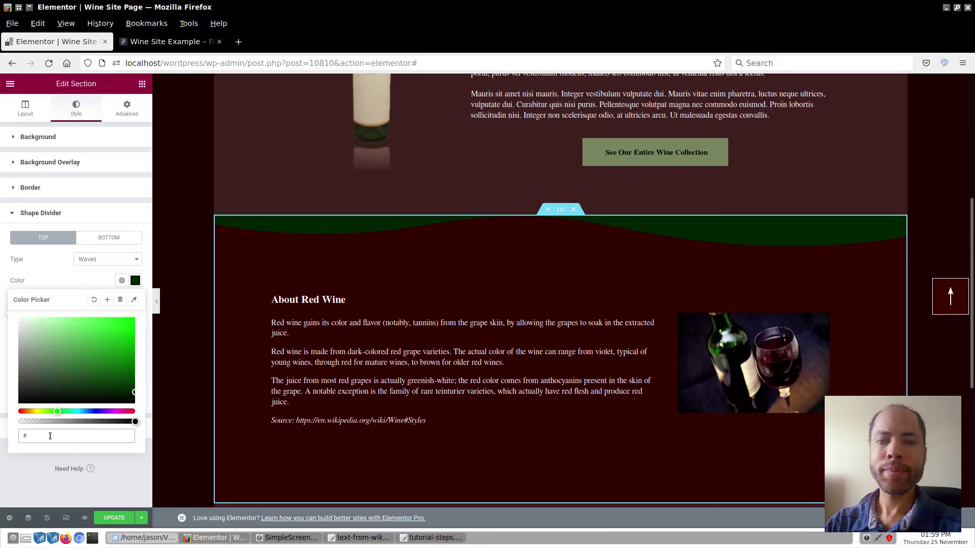
pyautogui.write('402020')
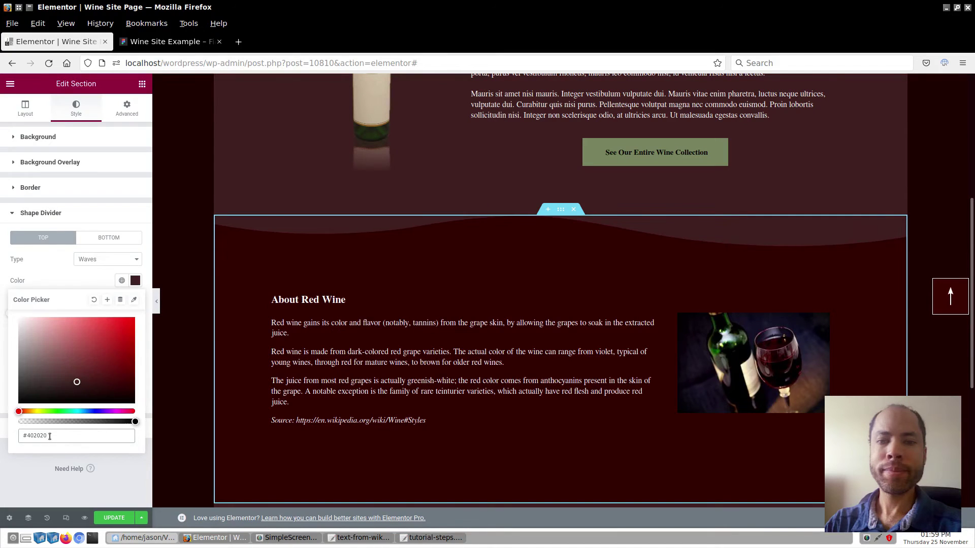
pyautogui.click(122, 482)
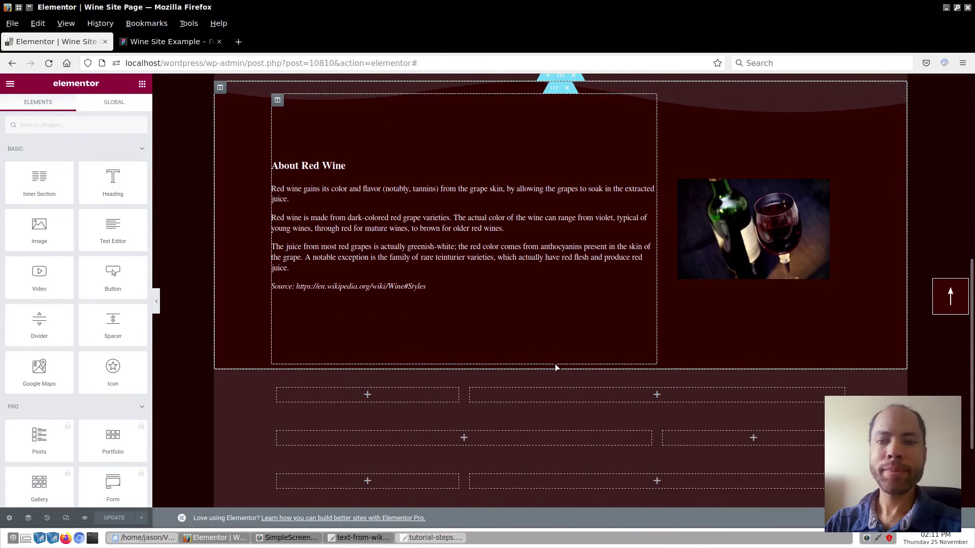
# Give the empty section directly below About Red Wine a classic background in the color #b29f9f.
pyautogui.click(561, 366)
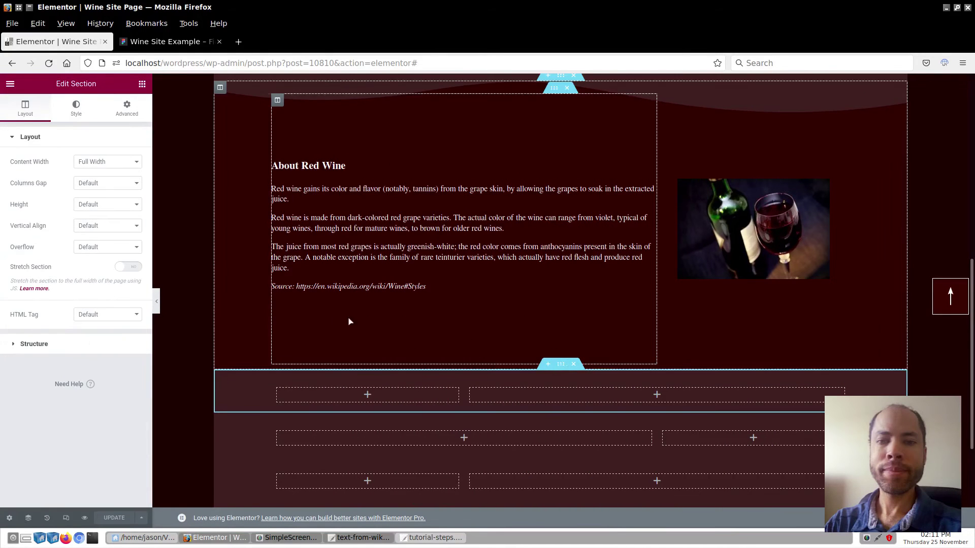
pyautogui.click(74, 107)
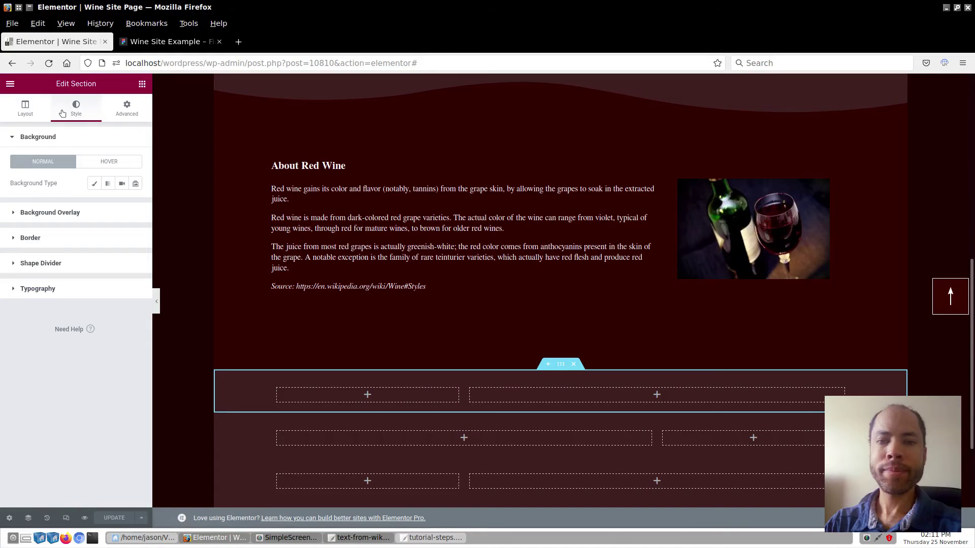
pyautogui.click(94, 184)
pyautogui.click(136, 204)
pyautogui.click(54, 359)
pyautogui.press('BackSpace')
pyautogui.press('BackSpace')
pyautogui.press('BackSpace')
pyautogui.press('BackSpace')
pyautogui.press('BackSpace')
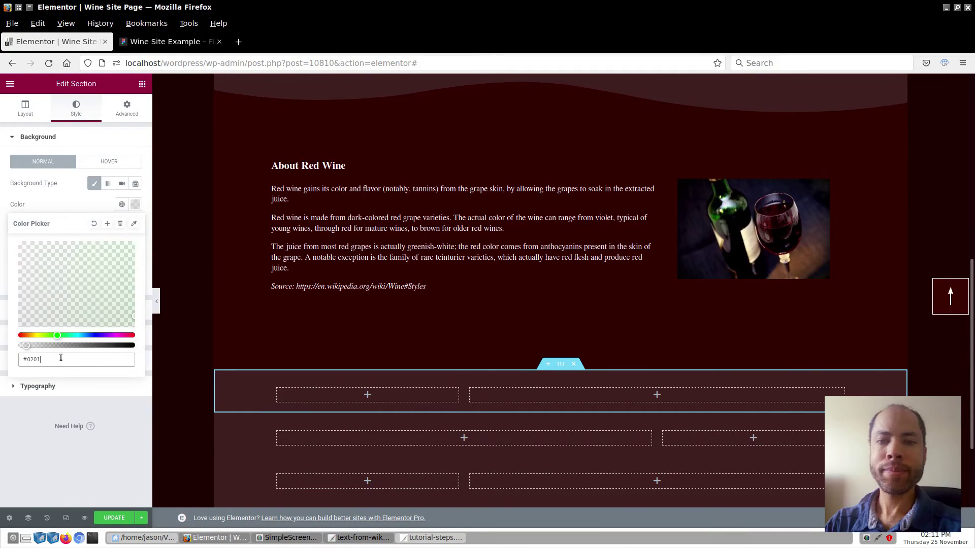
pyautogui.write('b29f')
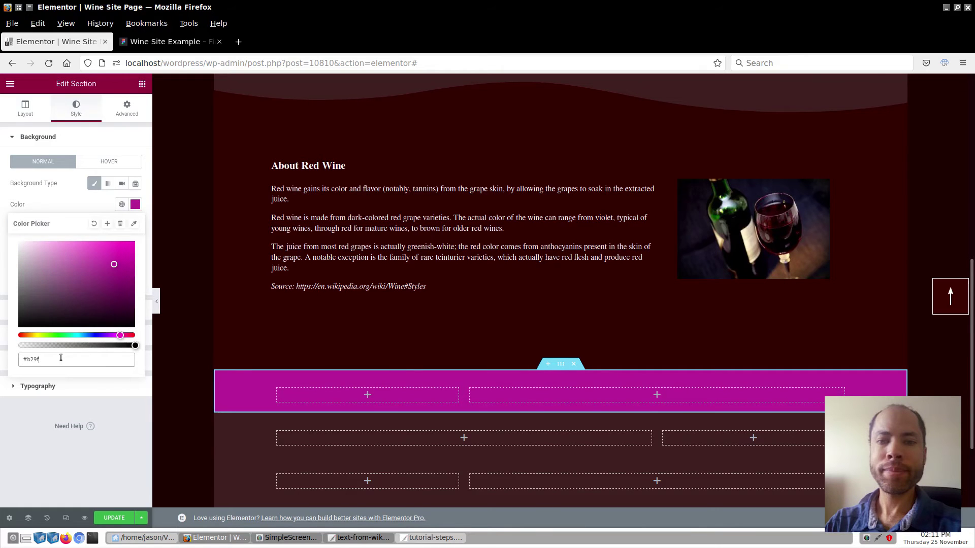
pyautogui.write('9f')
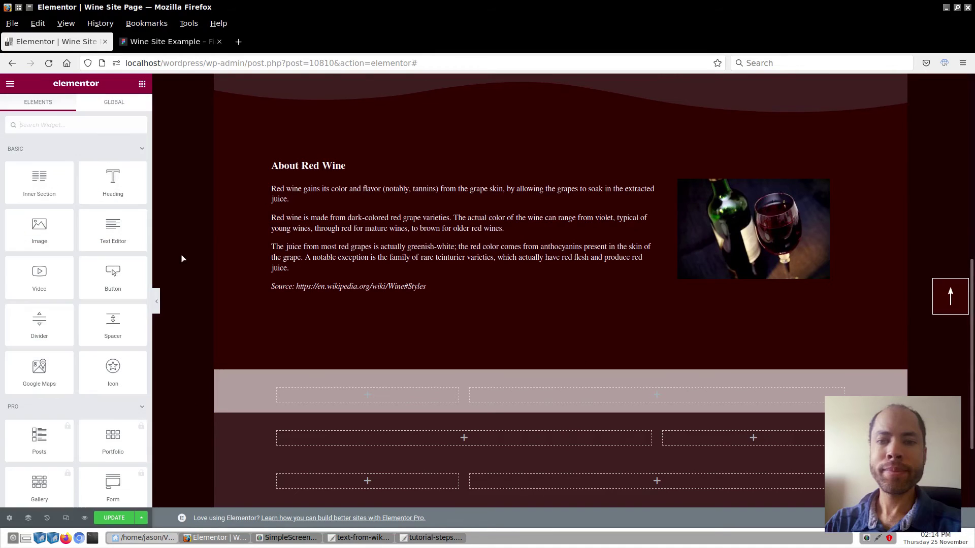
# Add the heading "About White Wine" to the wide column of the section below About Red Wine, with HTML tag H3.
pyautogui.moveTo(110, 182); pyautogui.dragTo(524, 397)
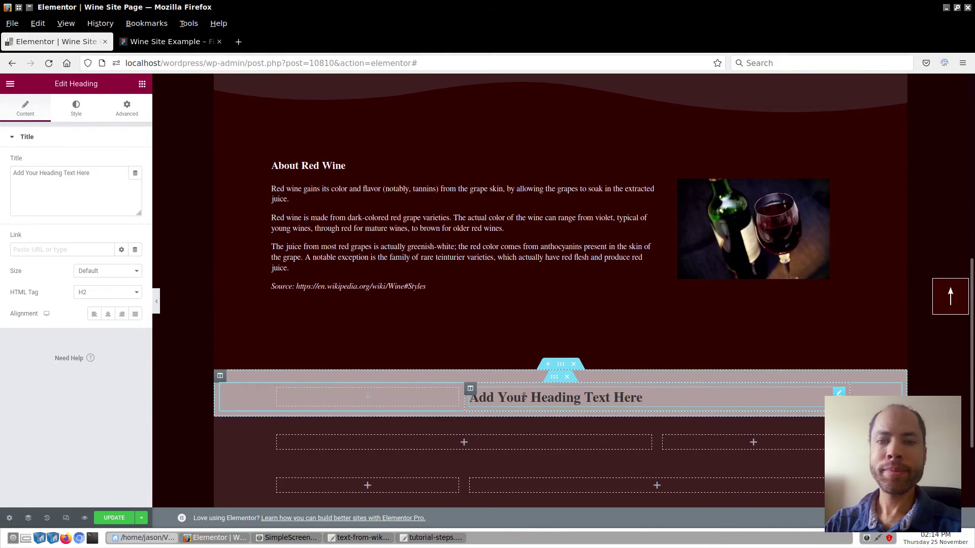
pyautogui.tripleClick(527, 398)
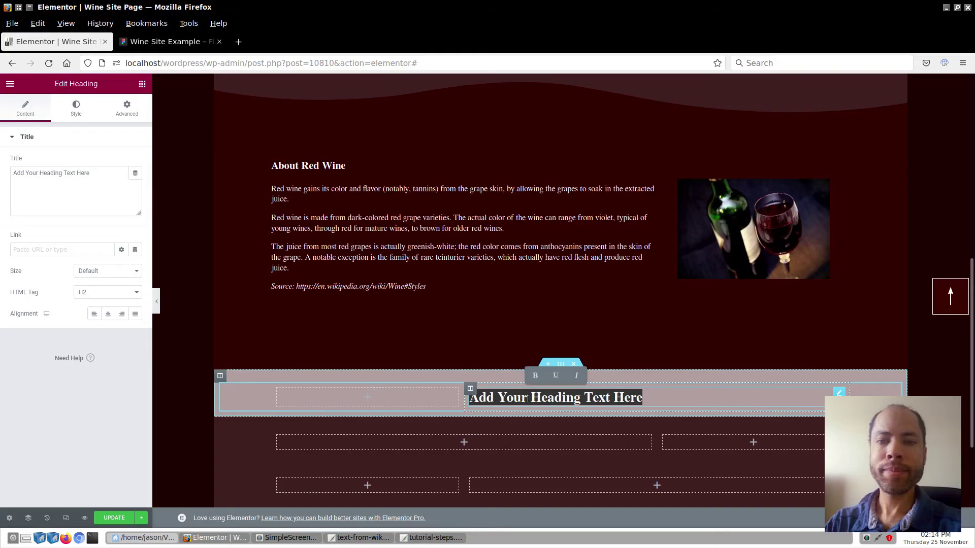
pyautogui.write('About White Wine')
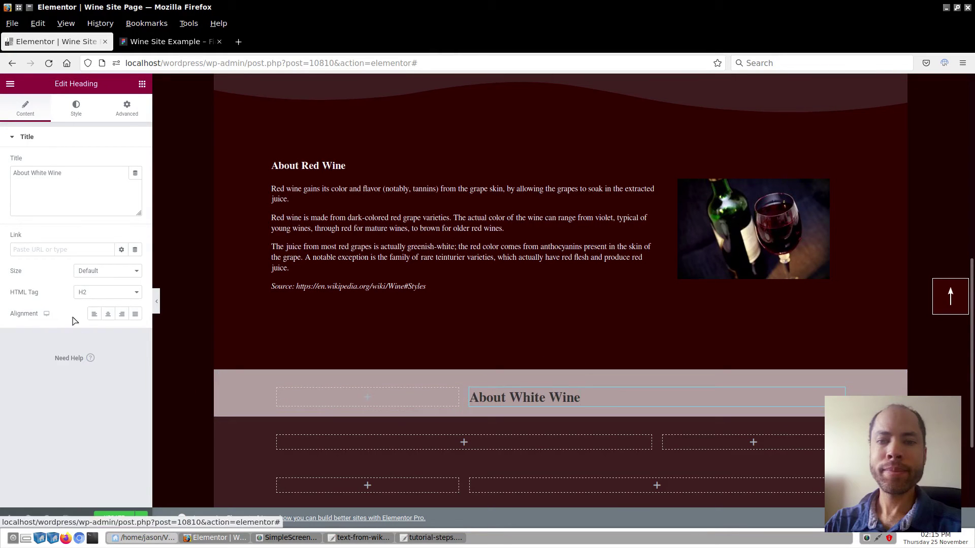
pyautogui.click(101, 292)
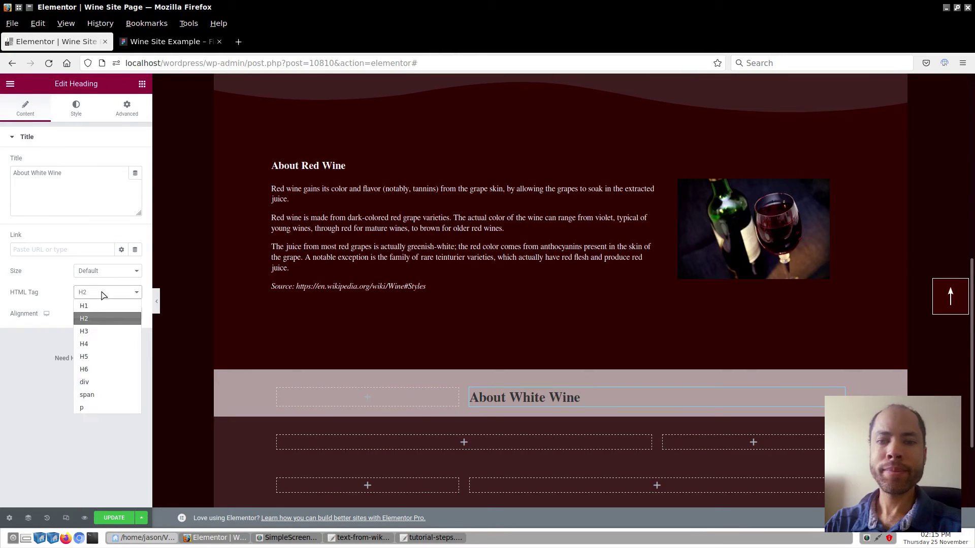
pyautogui.click(96, 331)
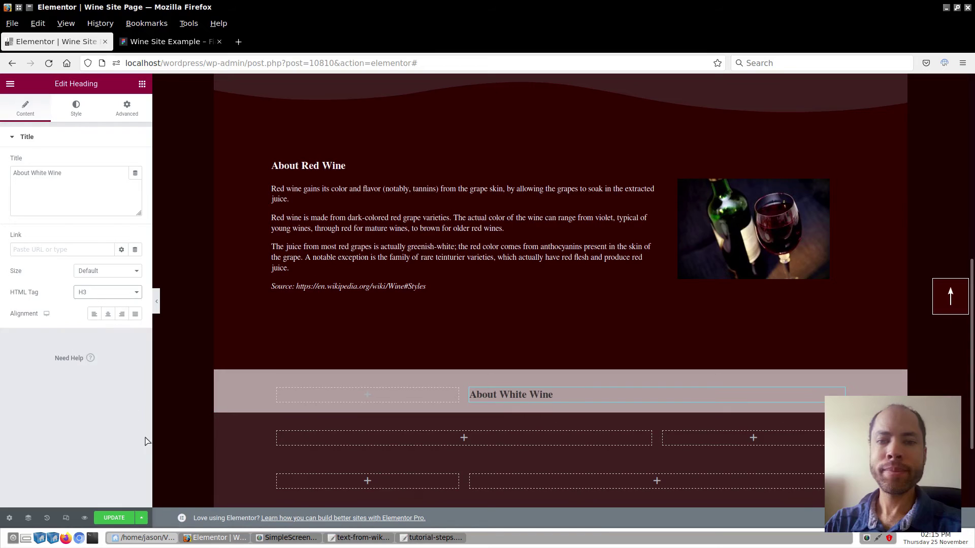
# Change the text color of the About White Wine heading to black.
pyautogui.click(76, 109)
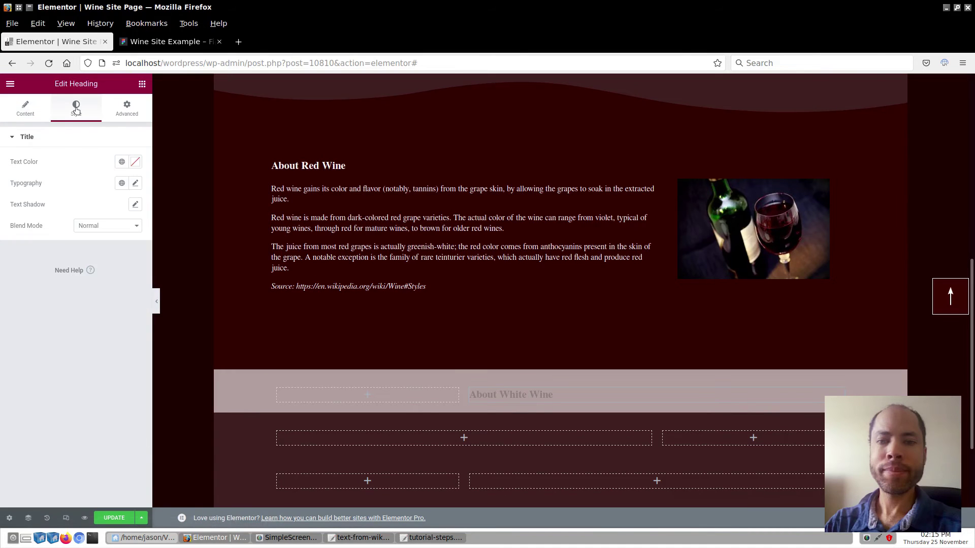
pyautogui.click(136, 163)
pyautogui.click(64, 317)
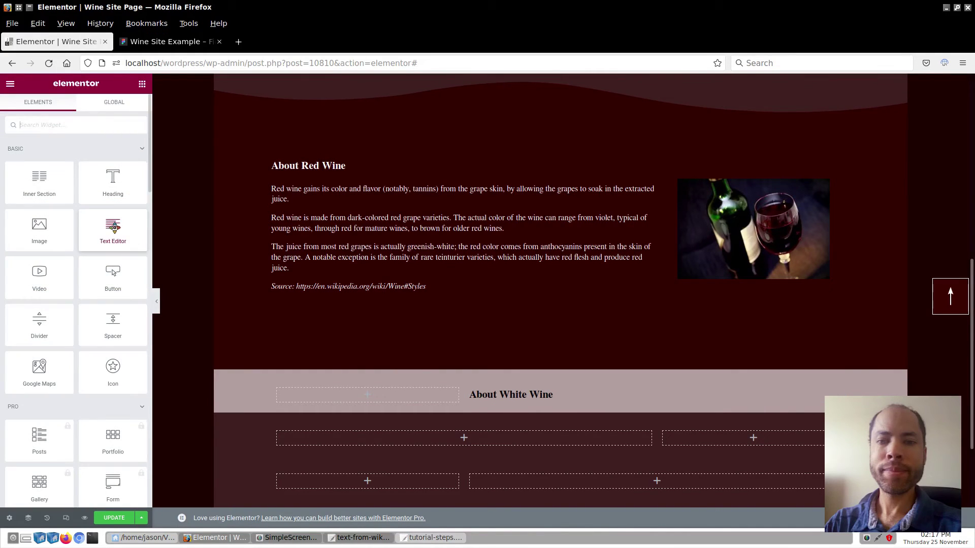
# Add a Text Editor below the About White Wine heading, replacing its placeholder with the white wine paragraphs and source line from text-from-wikipedia.txt.
pyautogui.moveTo(119, 228); pyautogui.dragTo(512, 396)
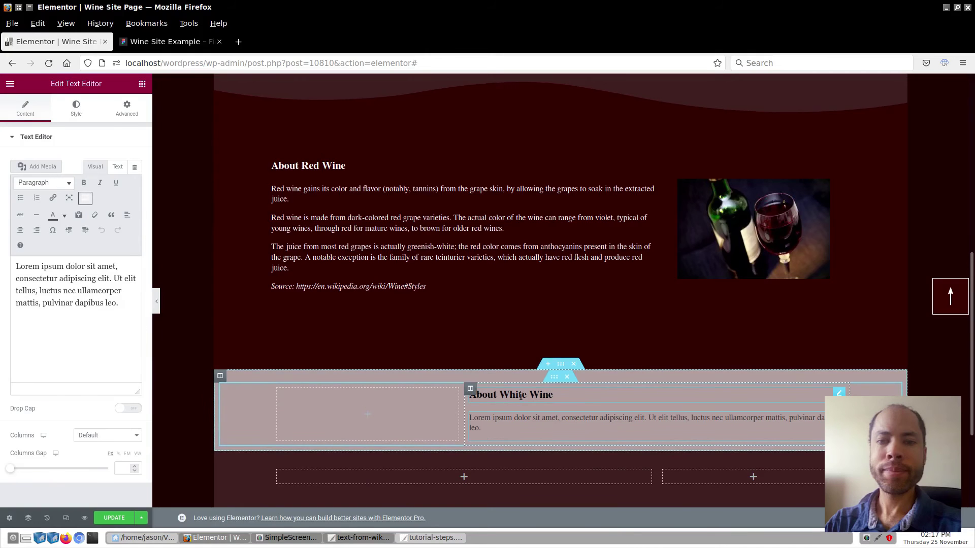
pyautogui.hotkey('alt', 'Tab')
pyautogui.moveTo(30, 247); pyautogui.dragTo(287, 345)
pyautogui.hotkey('ctrl', 'c')
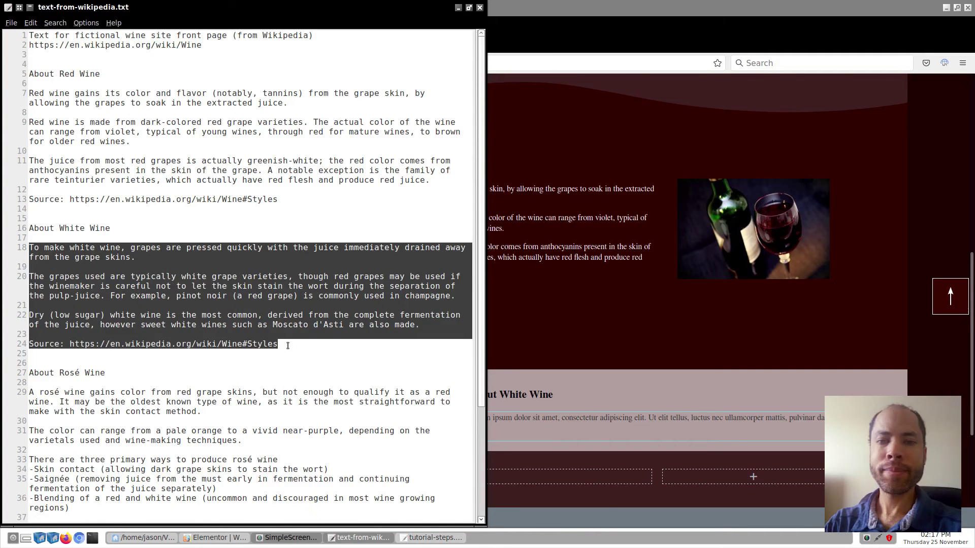
pyautogui.click(551, 424)
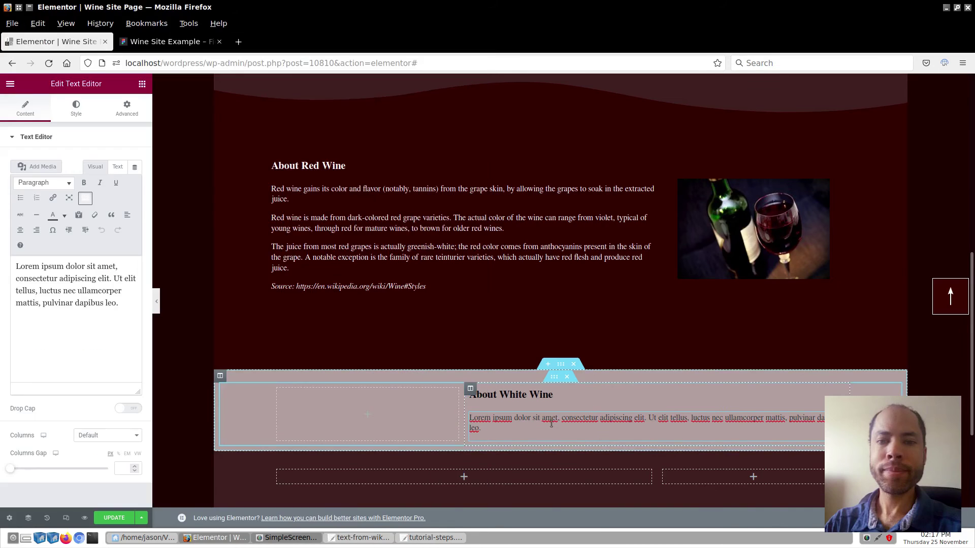
pyautogui.hotkey('ctrl', 'a')
pyautogui.hotkey('ctrl', 'v')
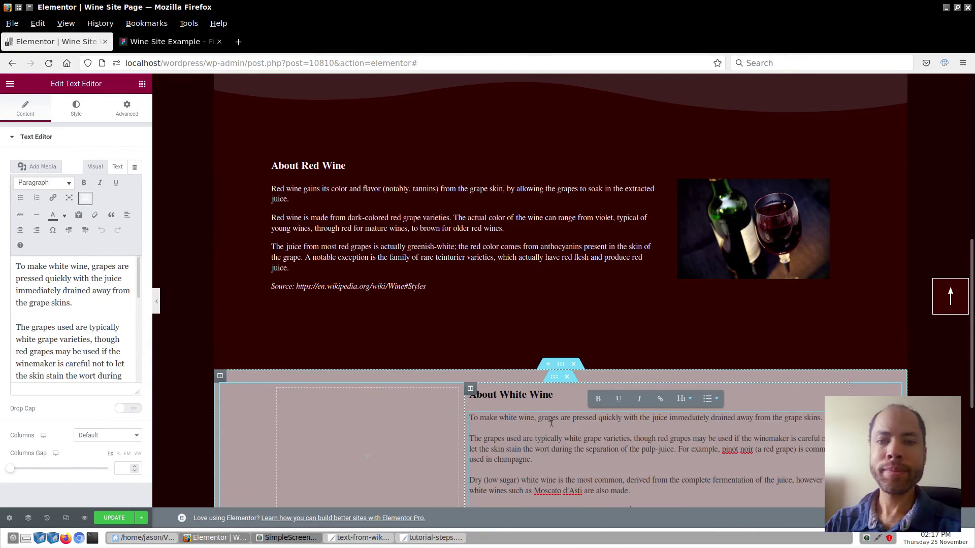
pyautogui.scroll(-3, 544, 429)
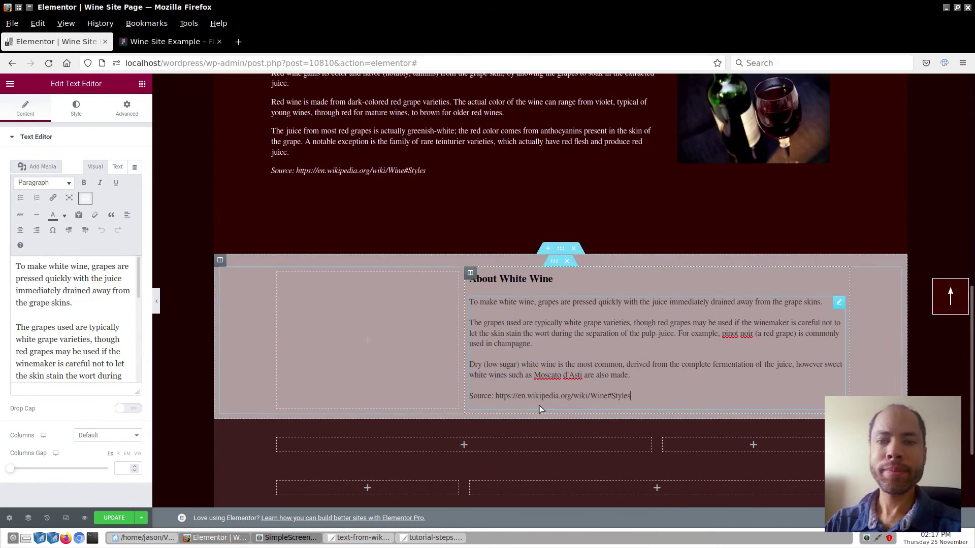
# Set the text color of the white wine paragraphs to #000000.
pyautogui.click(76, 107)
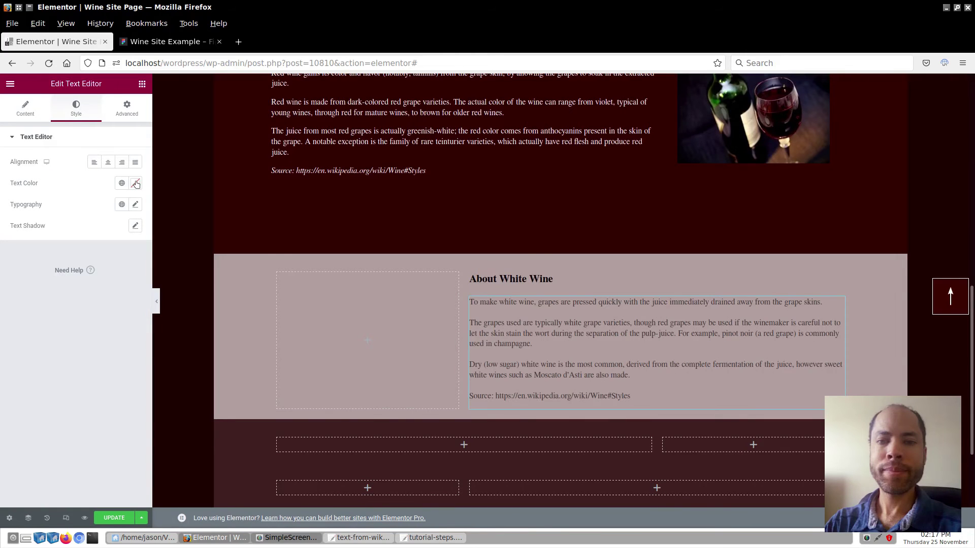
pyautogui.click(135, 182)
pyautogui.click(58, 336)
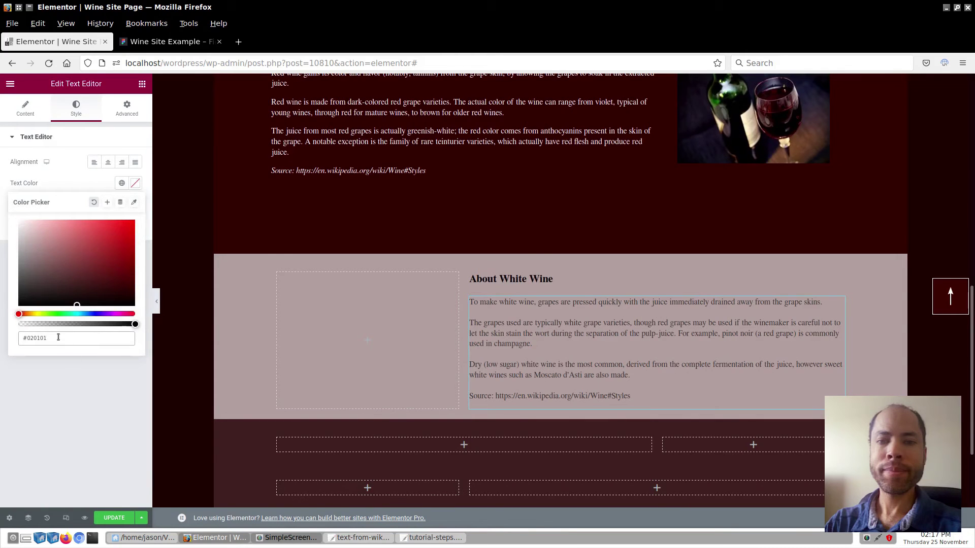
pyautogui.press('BackSpace')
pyautogui.press('BackSpace')
pyautogui.press('BackSpace')
pyautogui.press('BackSpace')
pyautogui.write('000000')
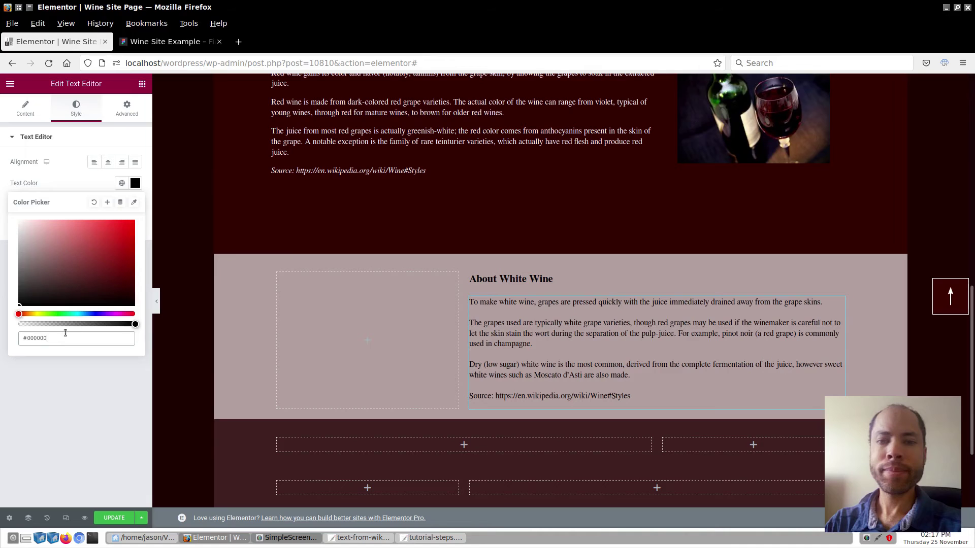
# Italicize the source line at the end of the white wine text.
pyautogui.tripleClick(534, 393)
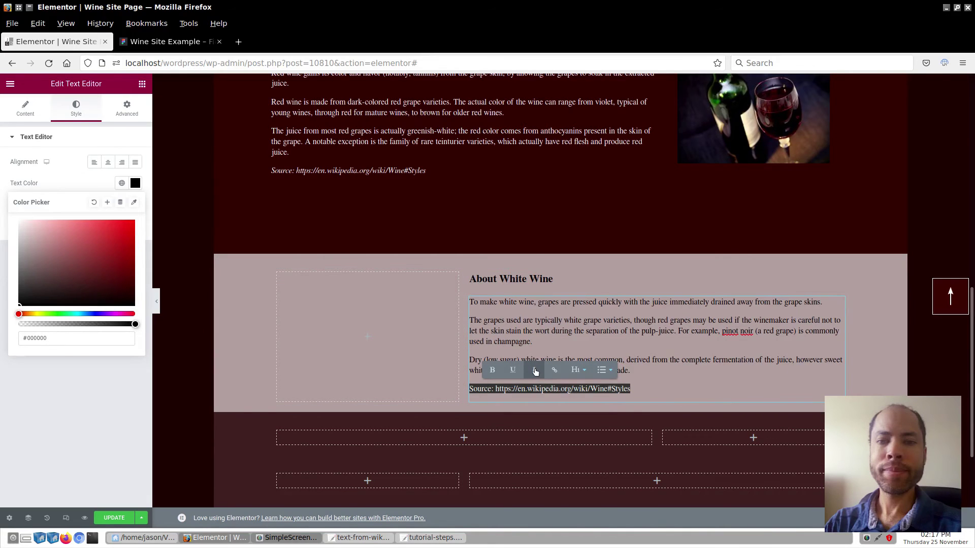
pyautogui.click(535, 371)
pyautogui.click(637, 370)
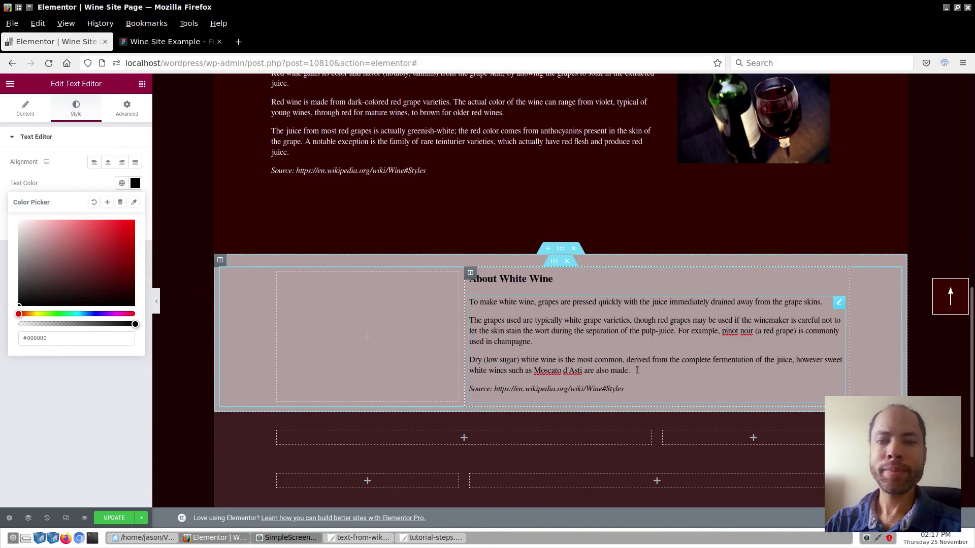
pyautogui.click(150, 452)
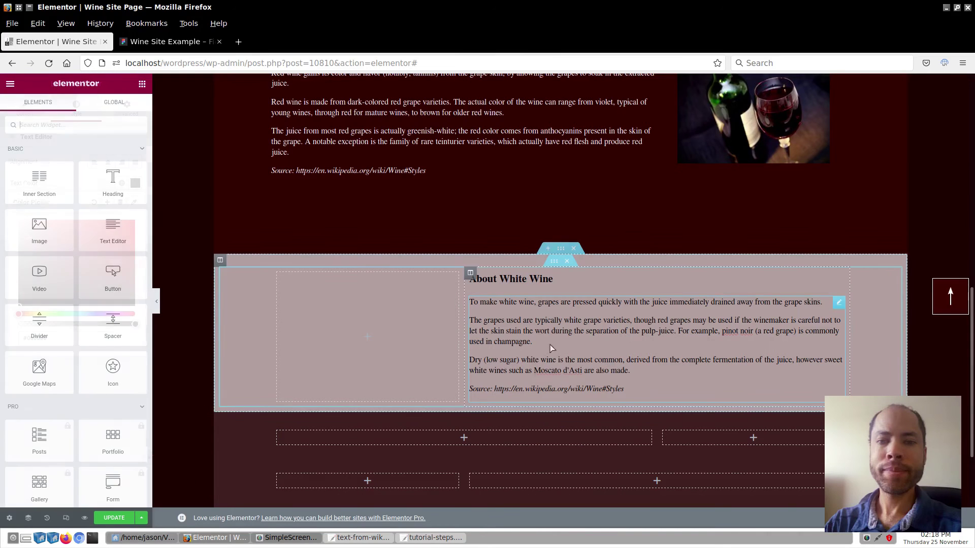
# Unlink the padding values of the white wine text column and set its top and bottom padding to 128 px.
pyautogui.click(470, 273)
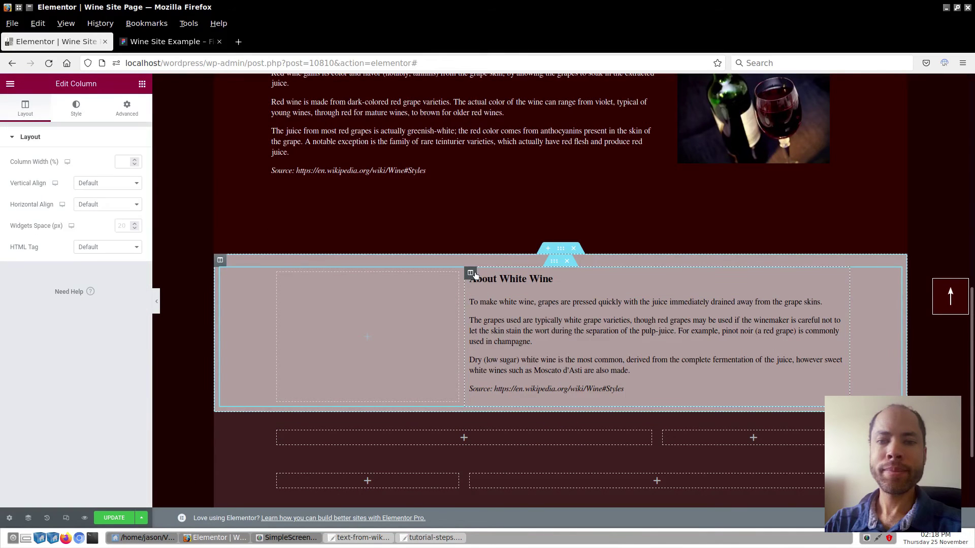
pyautogui.click(127, 110)
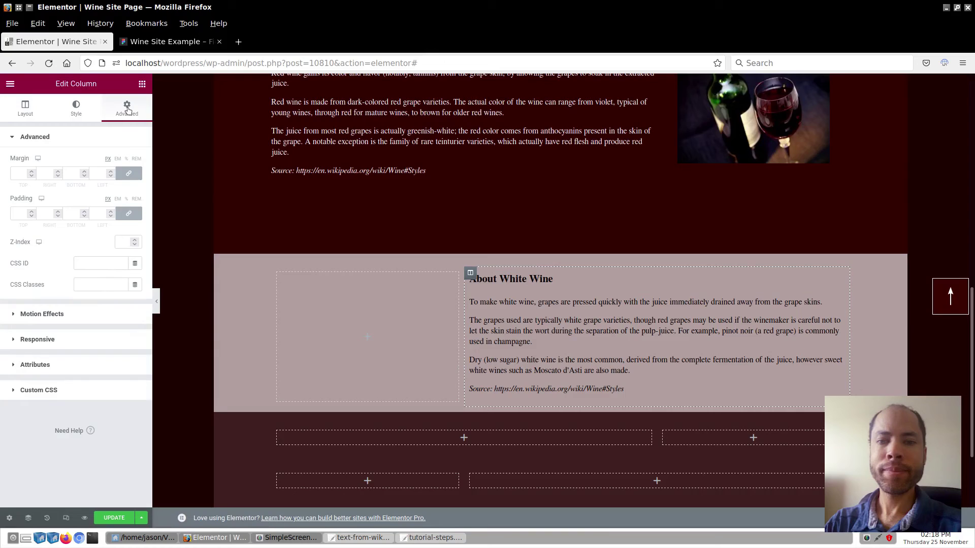
pyautogui.click(127, 214)
pyautogui.doubleClick(20, 214)
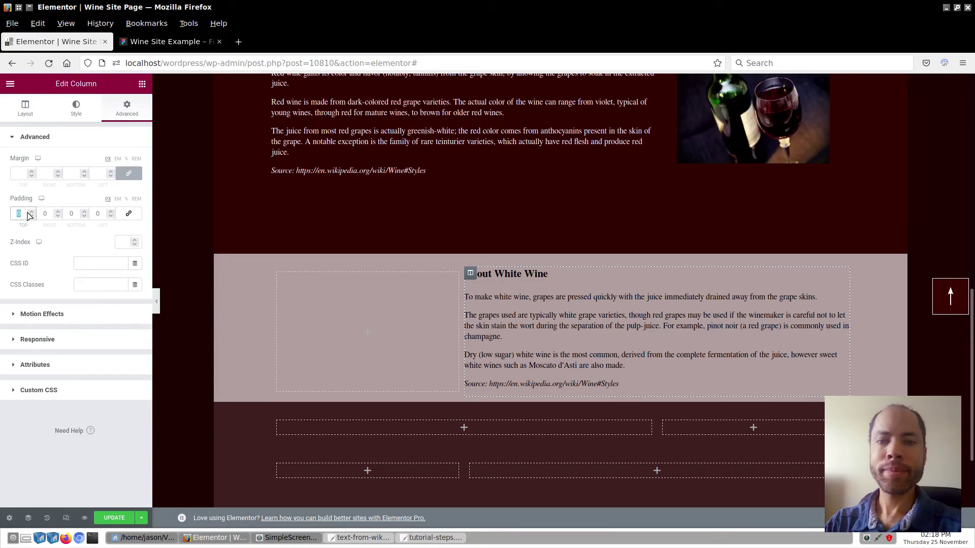
pyautogui.write('128')
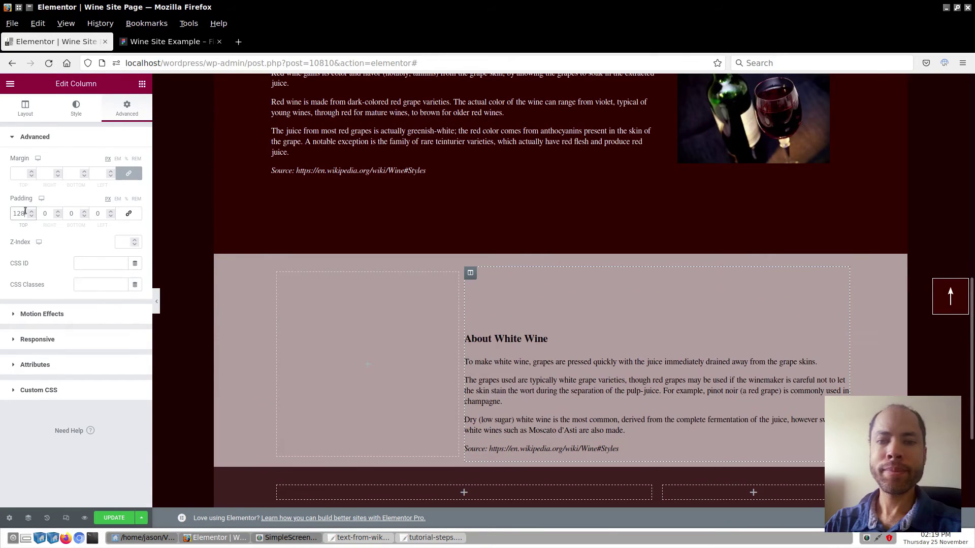
pyautogui.doubleClick(71, 214)
pyautogui.write('128')
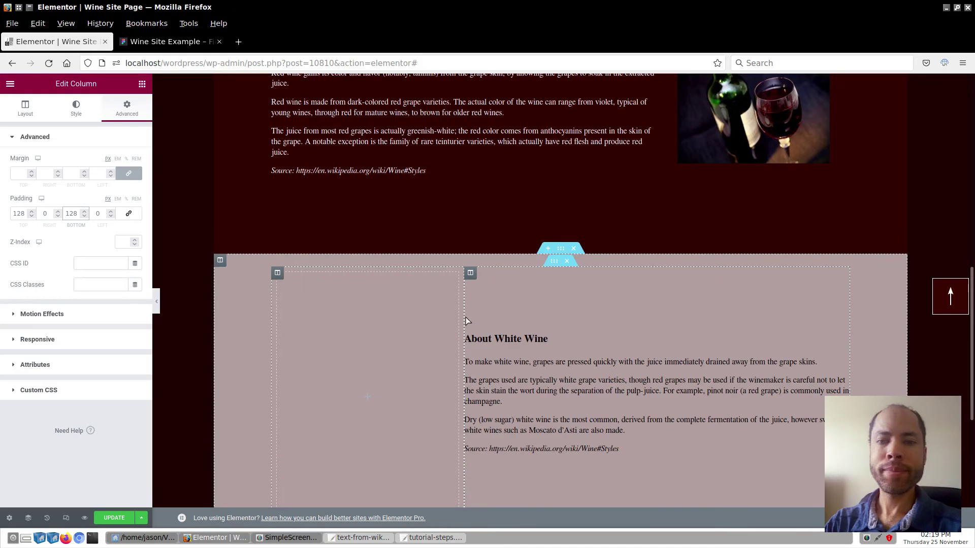
# Insert wine-2789265_640.jpg into the empty column beside the white wine text, with alt text "White Wine glasses" and size Medium - 300 x 300.
pyautogui.click(242, 314)
pyautogui.moveTo(43, 233); pyautogui.dragTo(357, 356)
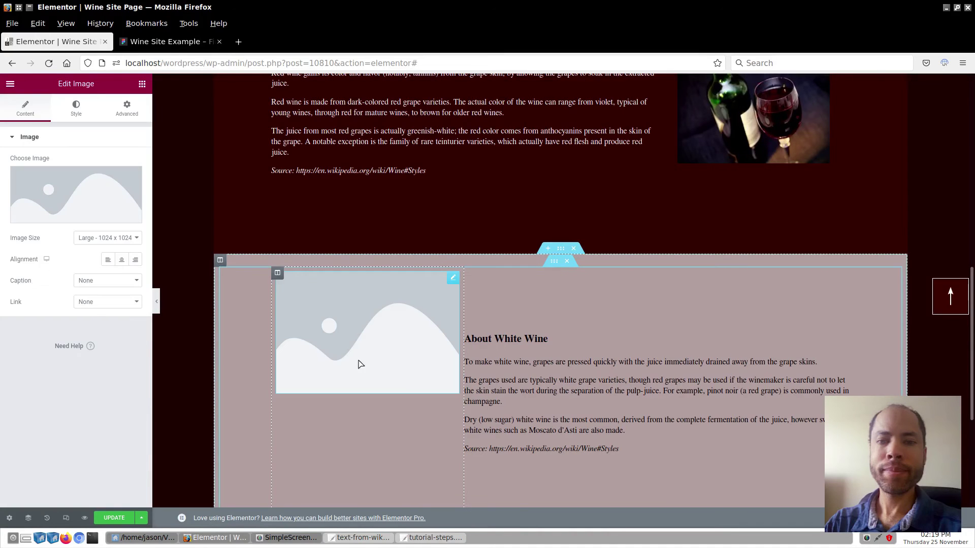
pyautogui.click(74, 213)
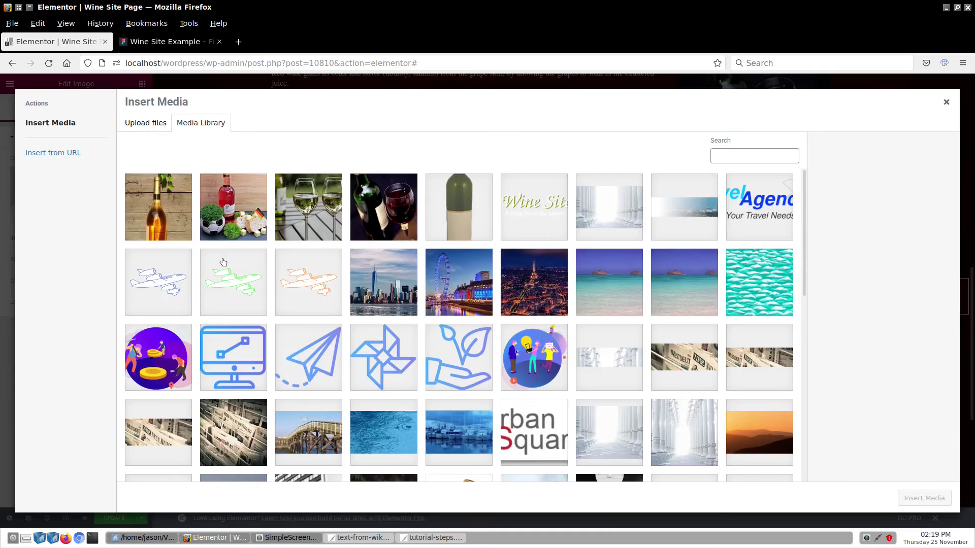
pyautogui.click(309, 202)
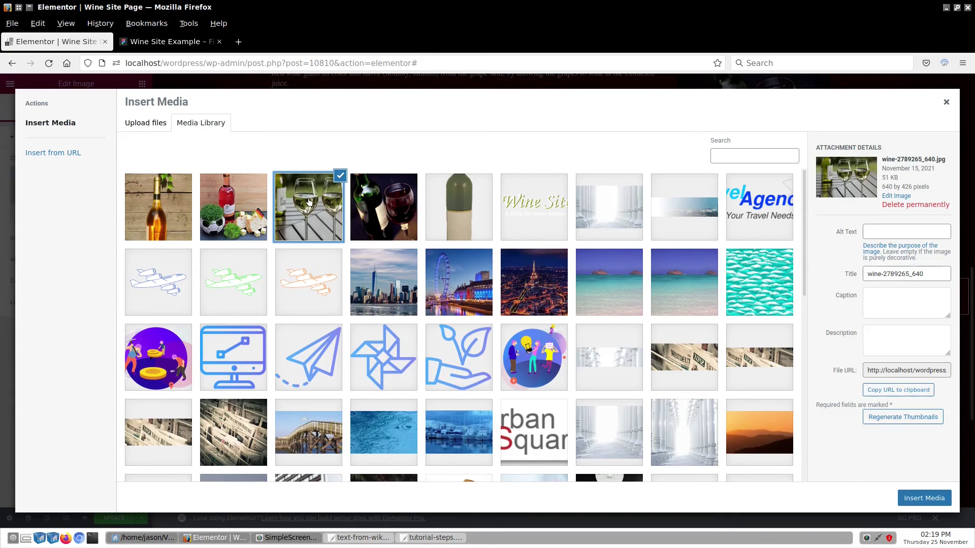
pyautogui.click(887, 234)
pyautogui.write('White Wine glasses')
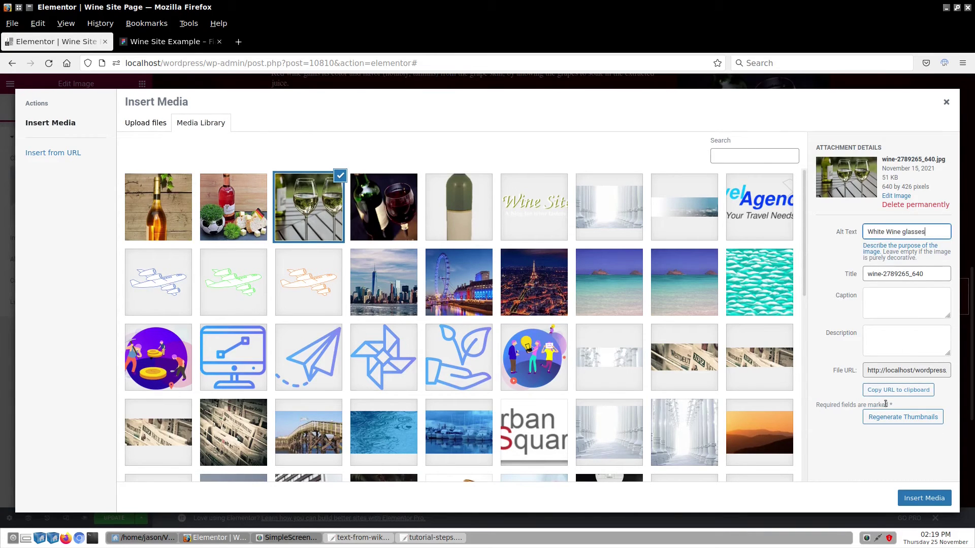
pyautogui.click(934, 498)
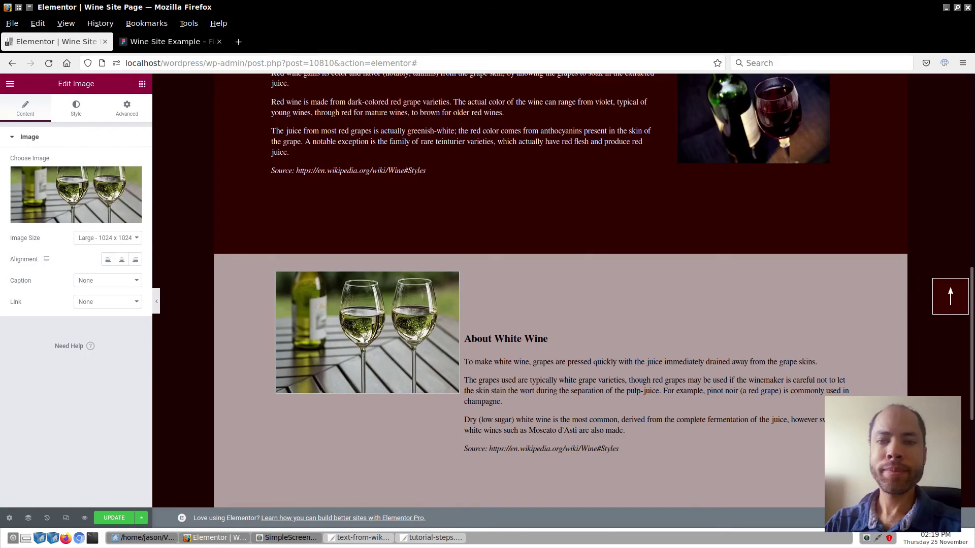
pyautogui.click(87, 239)
pyautogui.click(86, 264)
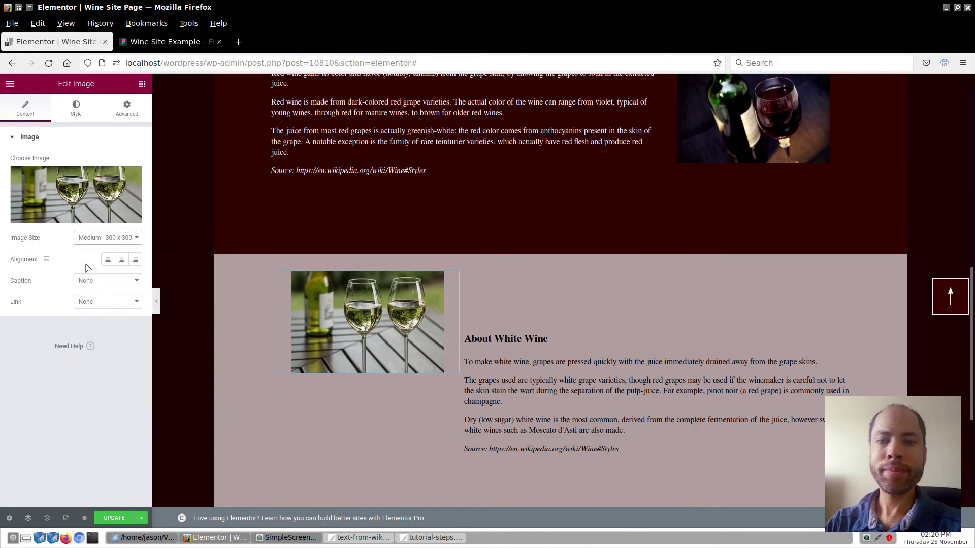
# Set the vertical alignment of the white wine image's column to Middle.
pyautogui.scroll(-2, 277, 216)
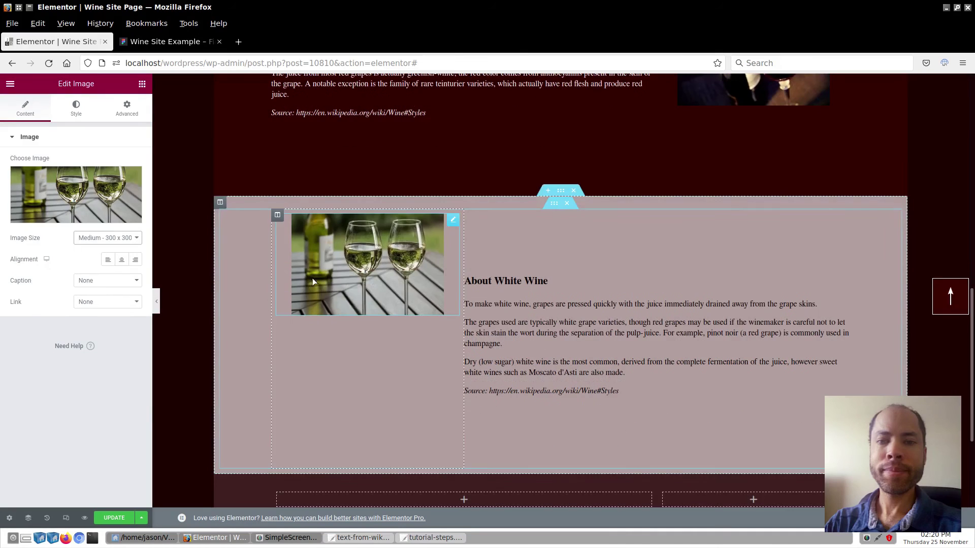
pyautogui.click(277, 216)
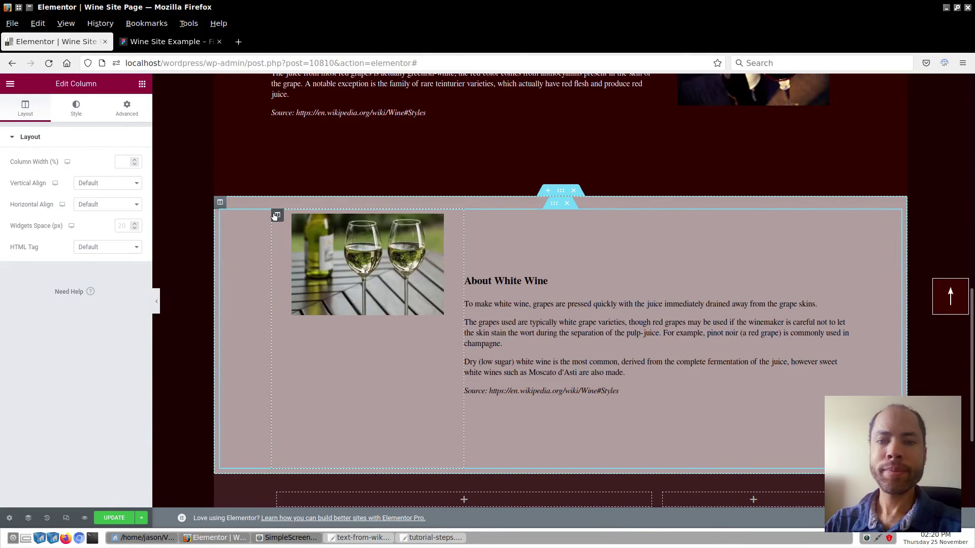
pyautogui.click(94, 183)
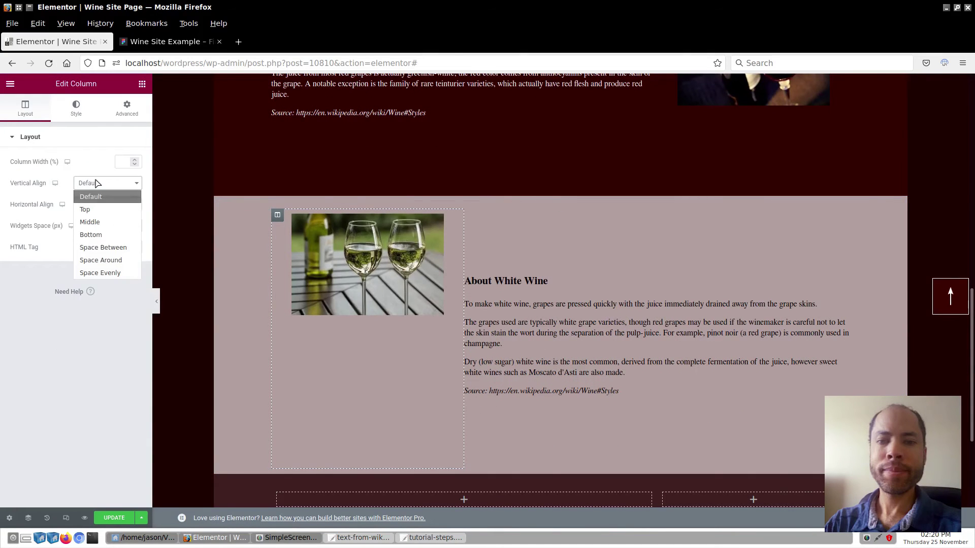
pyautogui.click(93, 224)
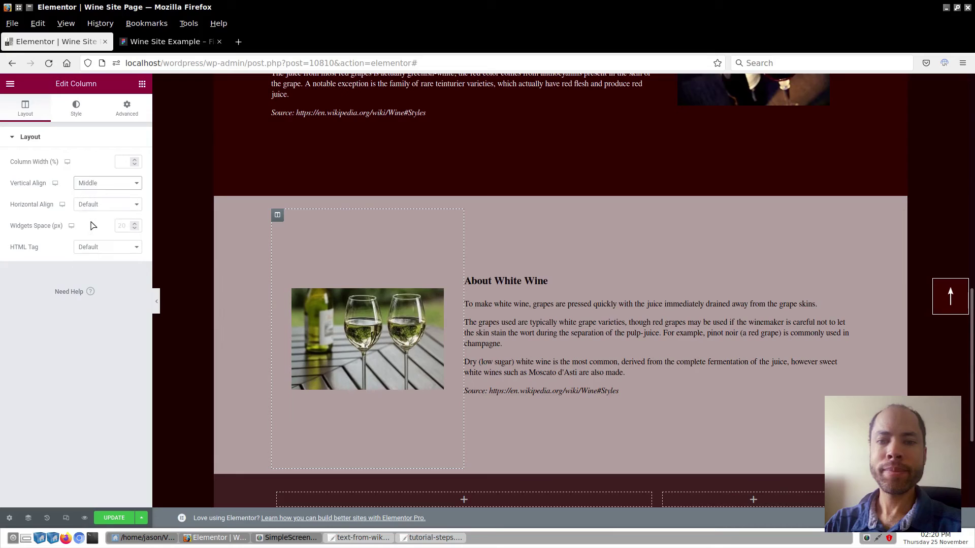
pyautogui.click(179, 288)
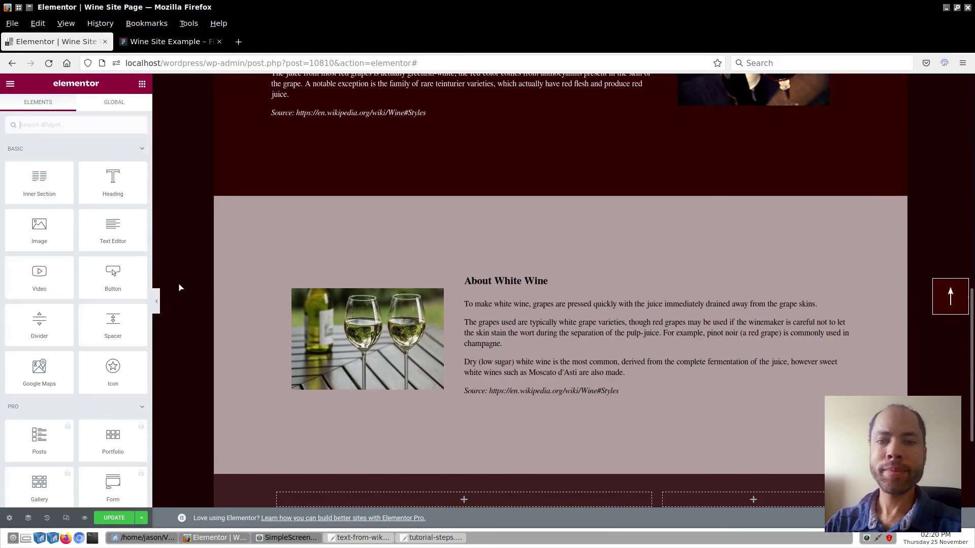
# Add an inverted Waves shape divider with a height of 64 to the top of the About White Wine section.
pyautogui.moveTo(562, 192)
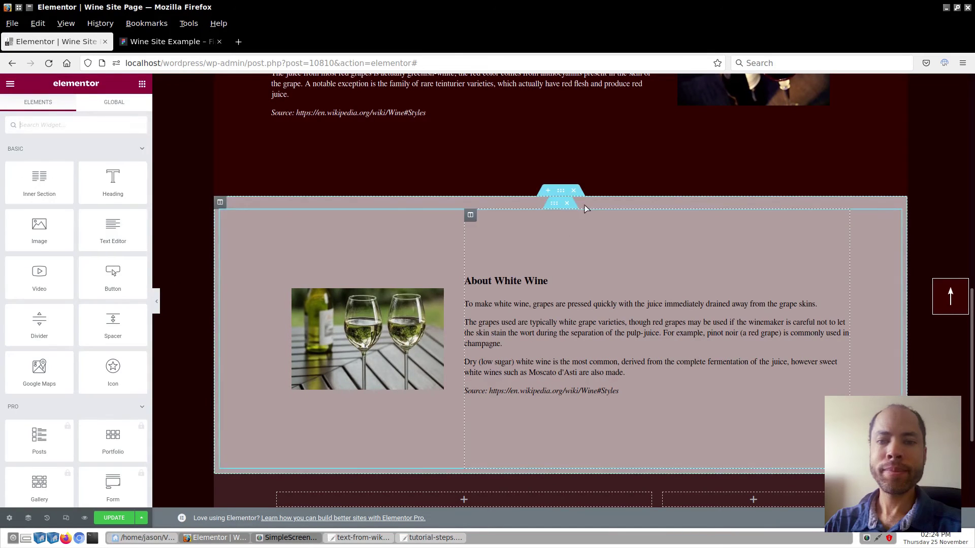
pyautogui.click(562, 191)
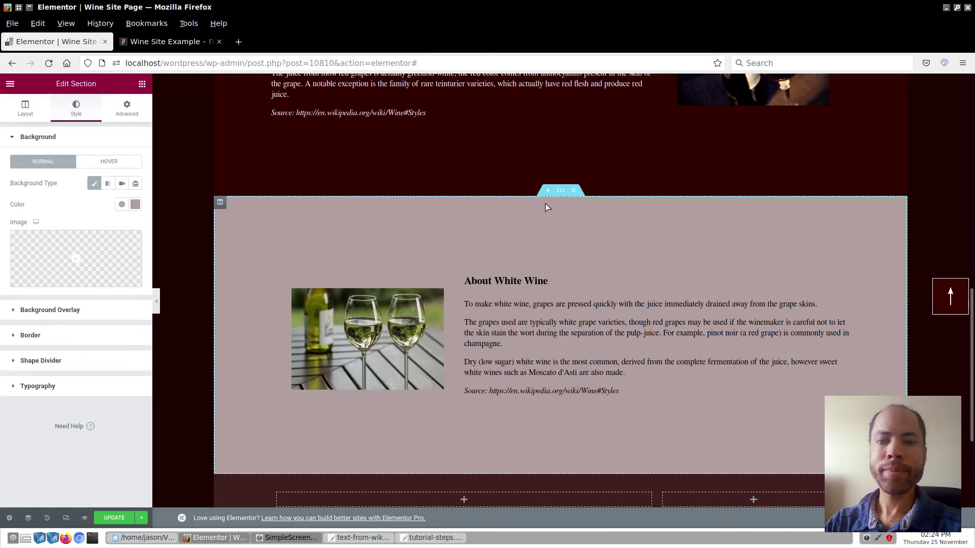
pyautogui.click(79, 362)
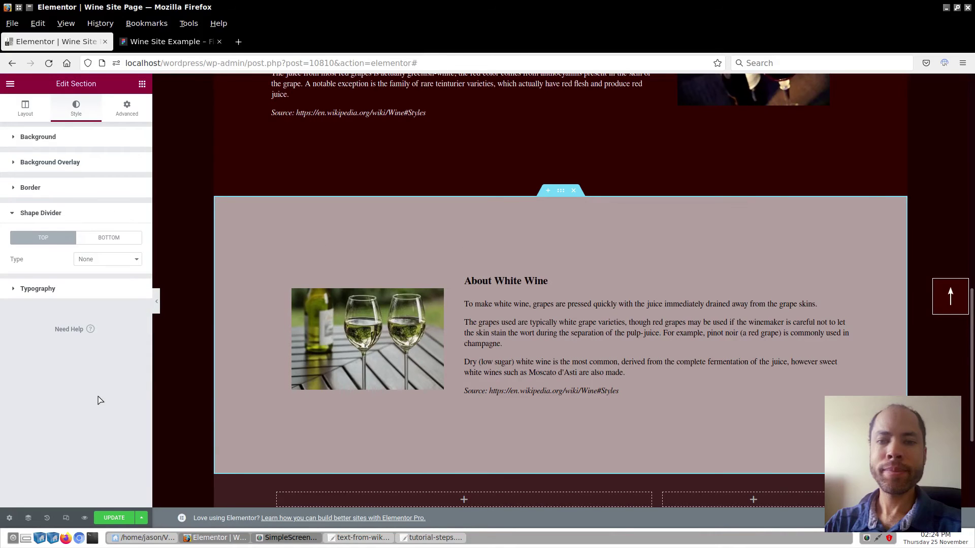
pyautogui.click(113, 259)
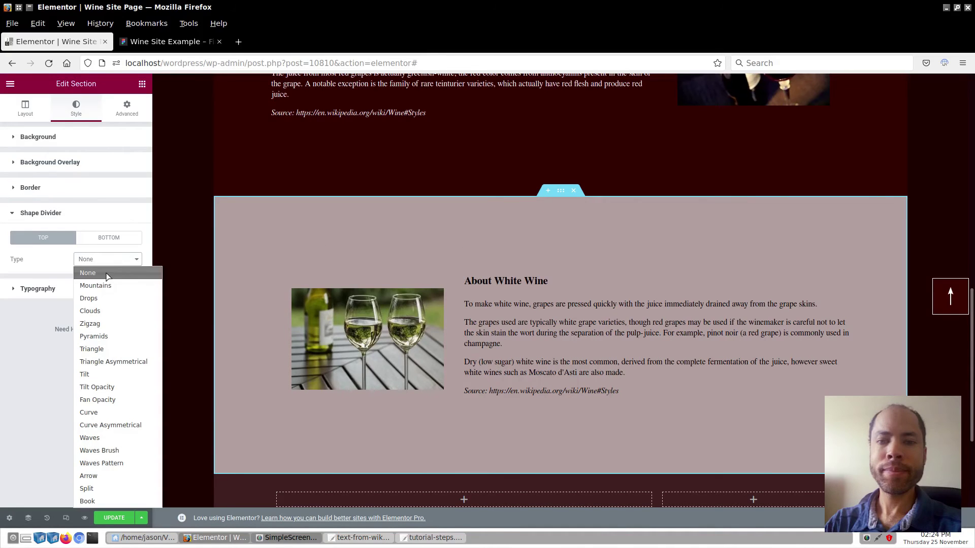
pyautogui.click(103, 438)
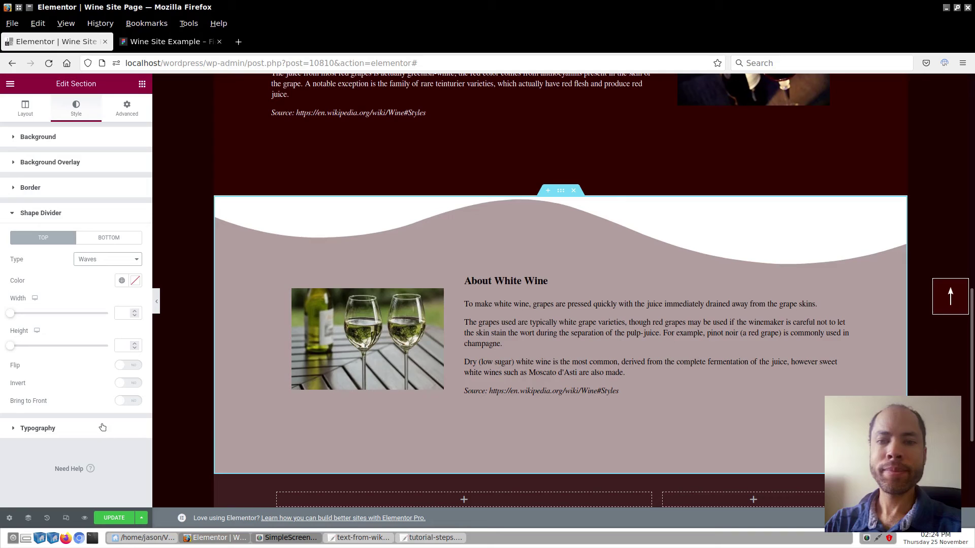
pyautogui.click(122, 347)
pyautogui.write('6')
pyautogui.write('0')
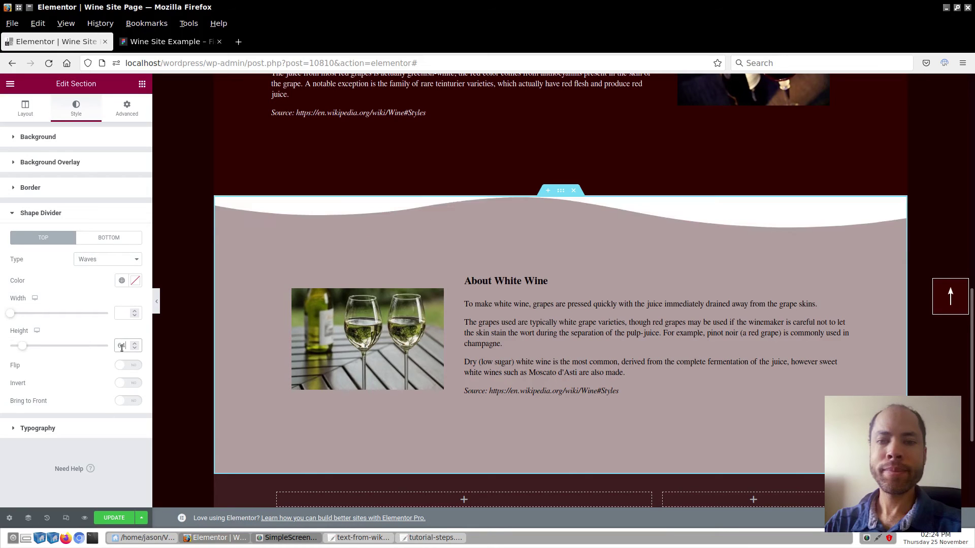
pyautogui.click(122, 384)
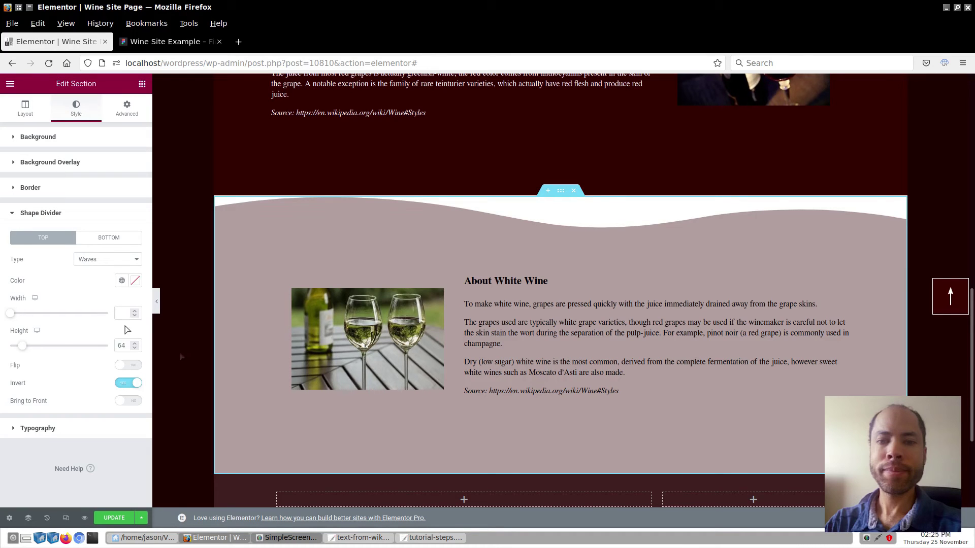
# Set the color of the white wine section's top shape divider to #320000.
pyautogui.click(135, 282)
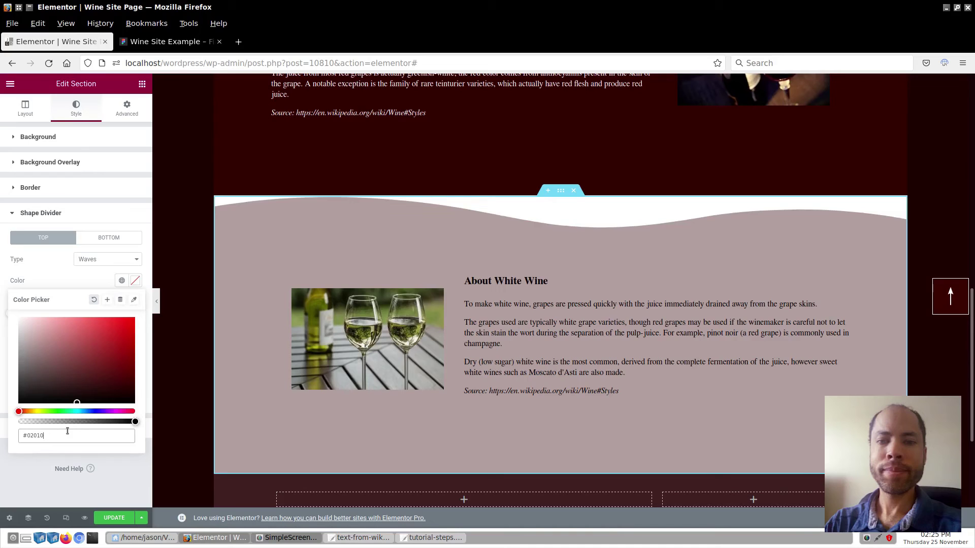
pyautogui.press('BackSpace')
pyautogui.press('BackSpace')
pyautogui.press('BackSpace')
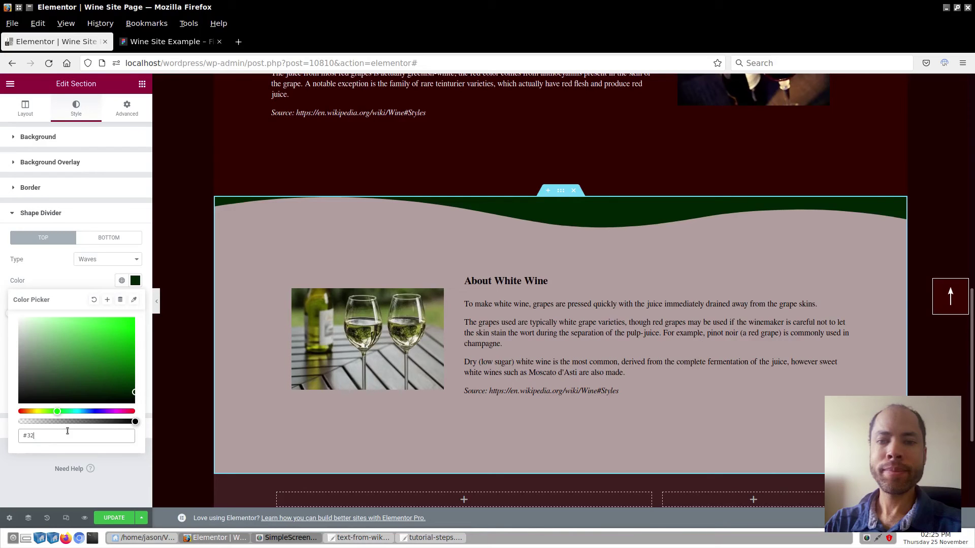
pyautogui.write('0000')
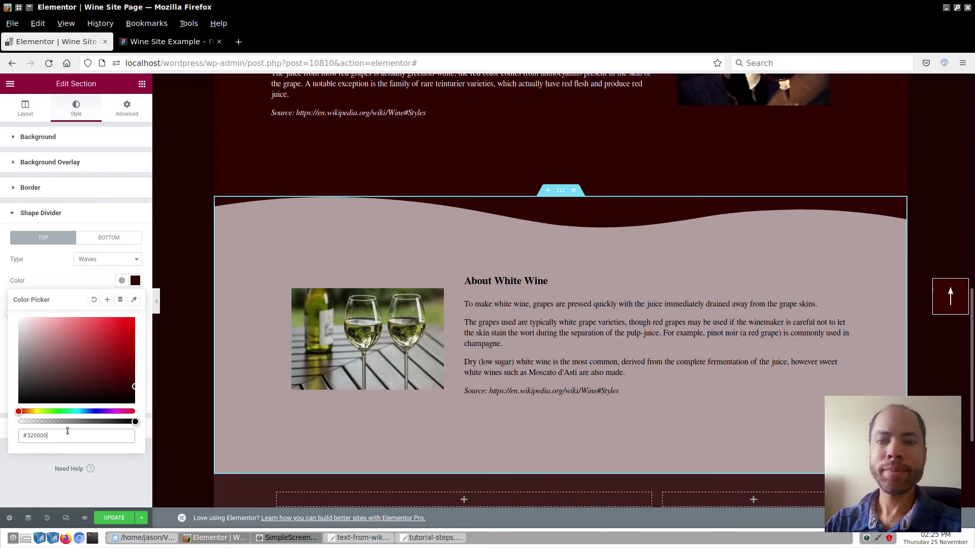
pyautogui.click(177, 330)
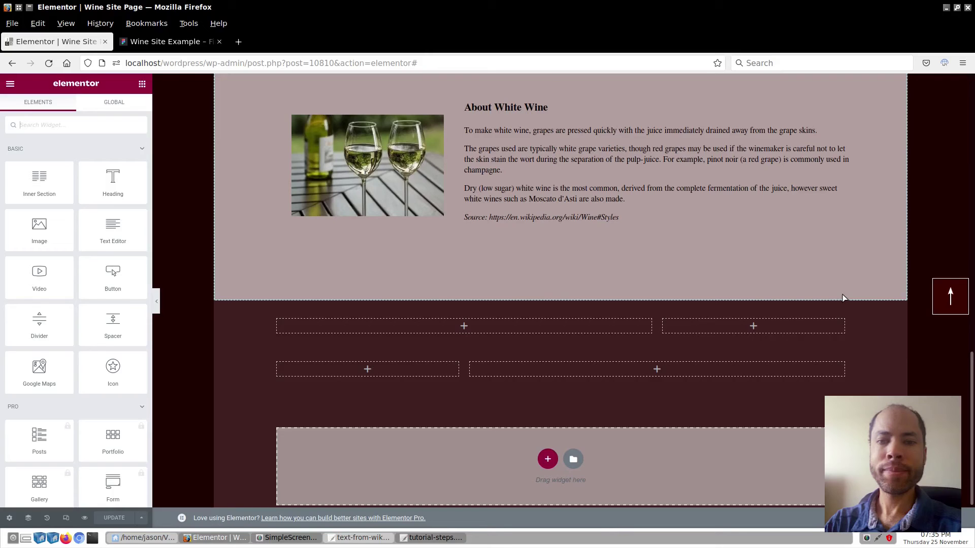
# Give the empty section directly below About White Wine a Classic background in a solid muted dusty-rose color.
pyautogui.click(560, 295)
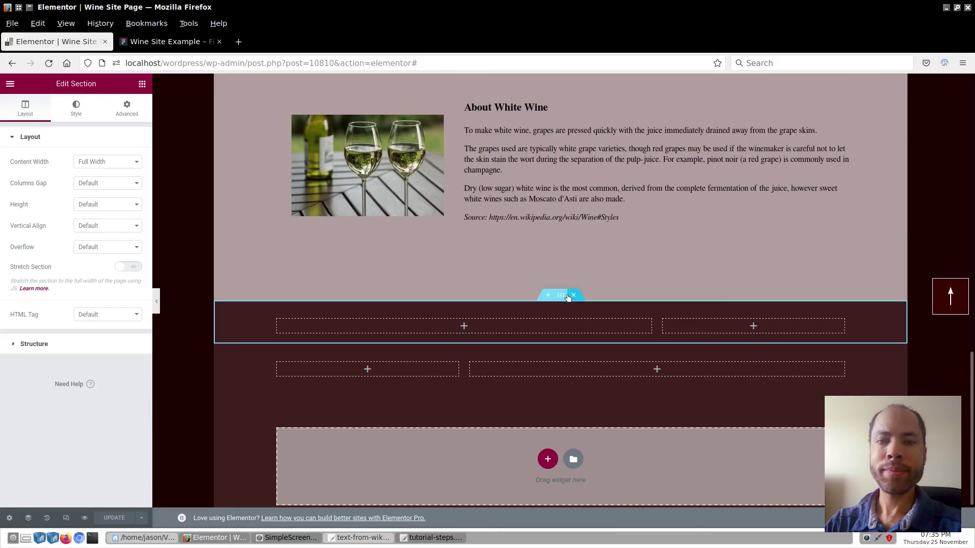
pyautogui.click(74, 107)
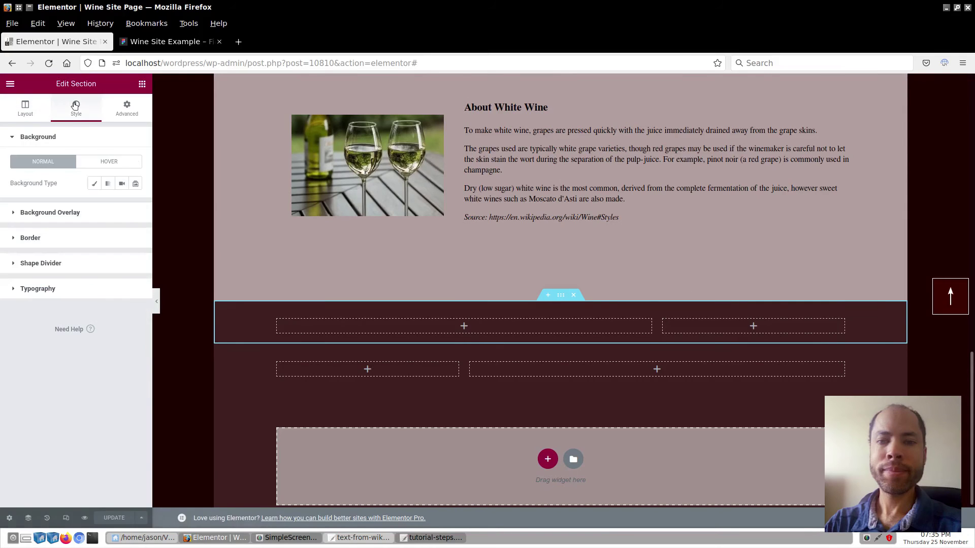
pyautogui.click(94, 184)
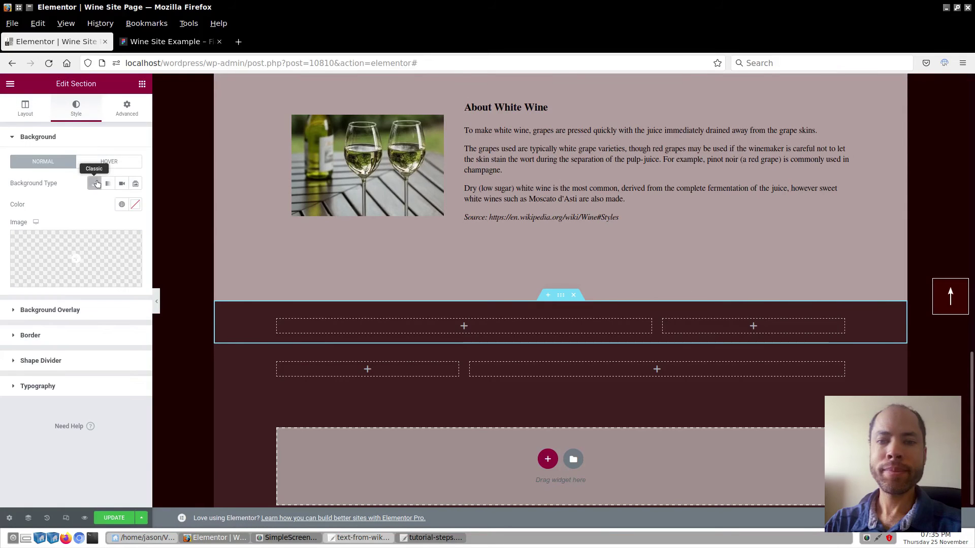
pyautogui.click(135, 205)
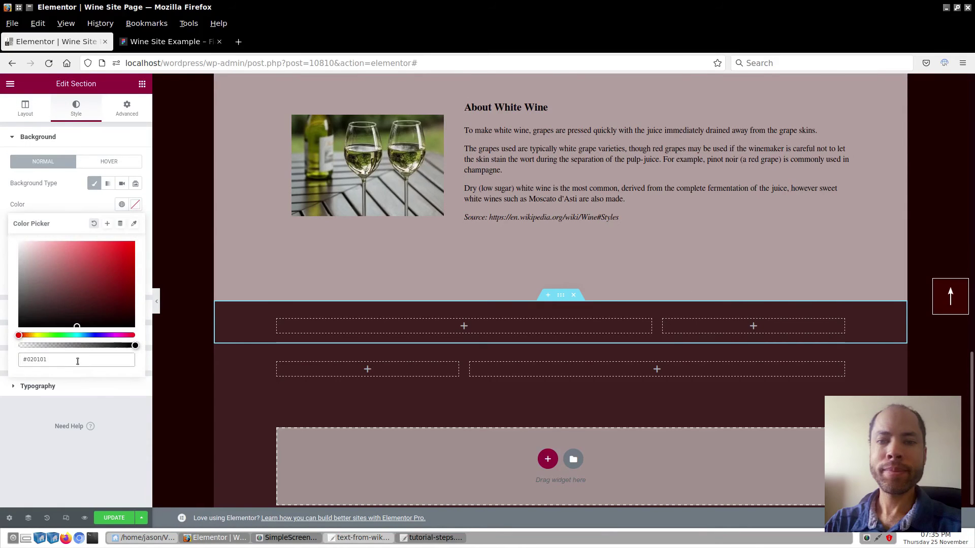
pyautogui.press('BackSpace')
pyautogui.press('BackSpace')
pyautogui.press('BackSpace')
pyautogui.press('BackSpace')
pyautogui.press('BackSpace')
pyautogui.press('BackSpace')
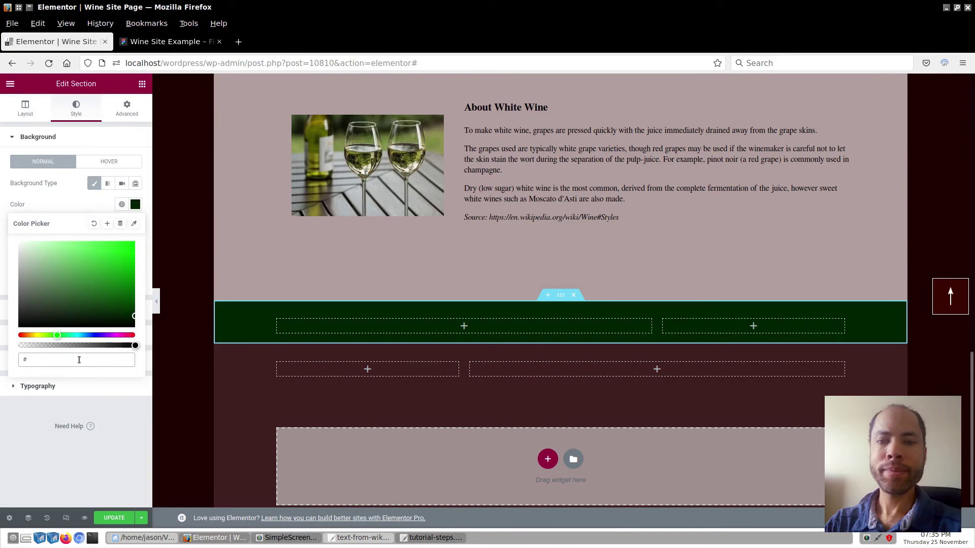
pyautogui.write('6060')
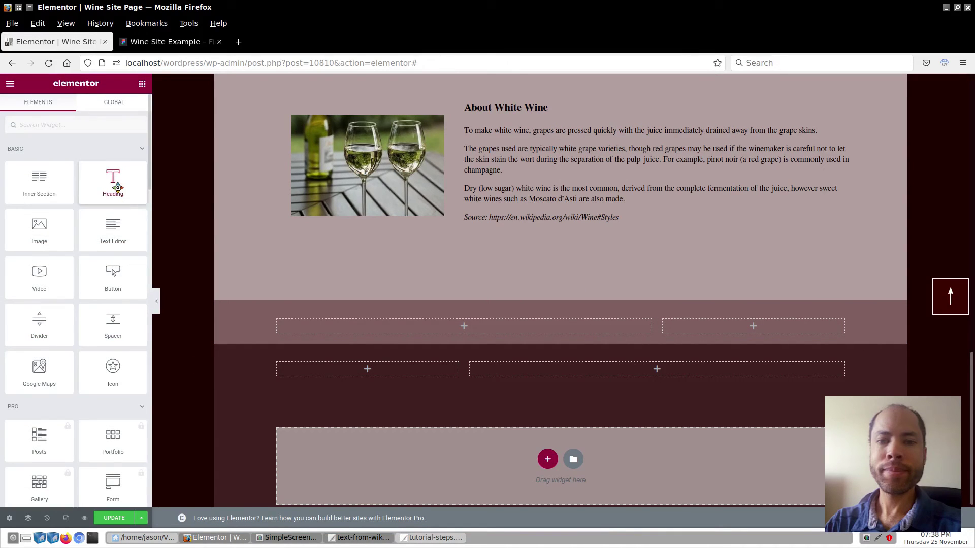
# Add a Heading widget to the section's wide column and title it "About Rosé Wine", copied from text-from-wikipedia.txt.
pyautogui.moveTo(118, 188); pyautogui.dragTo(323, 327)
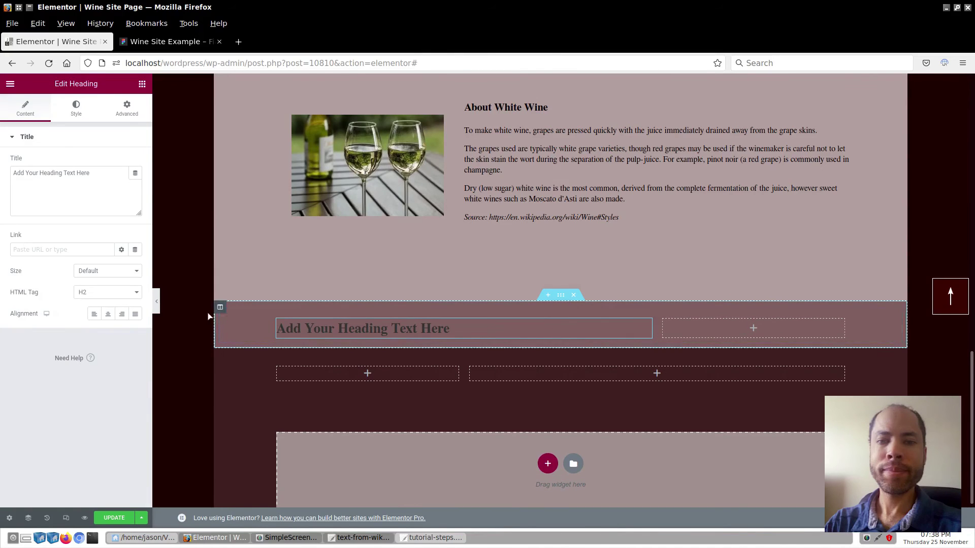
pyautogui.click(361, 538)
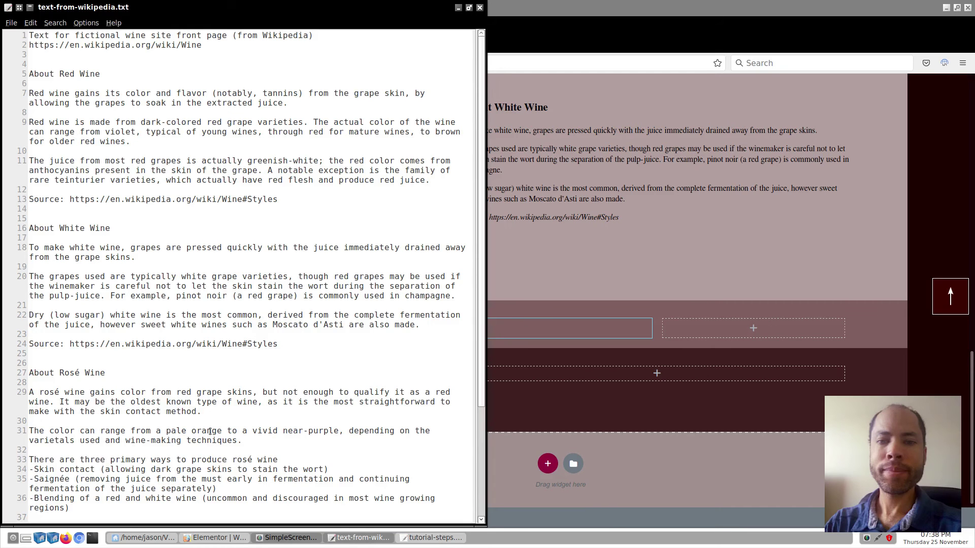
pyautogui.tripleClick(106, 372)
pyautogui.hotkey('ctrl', 'c')
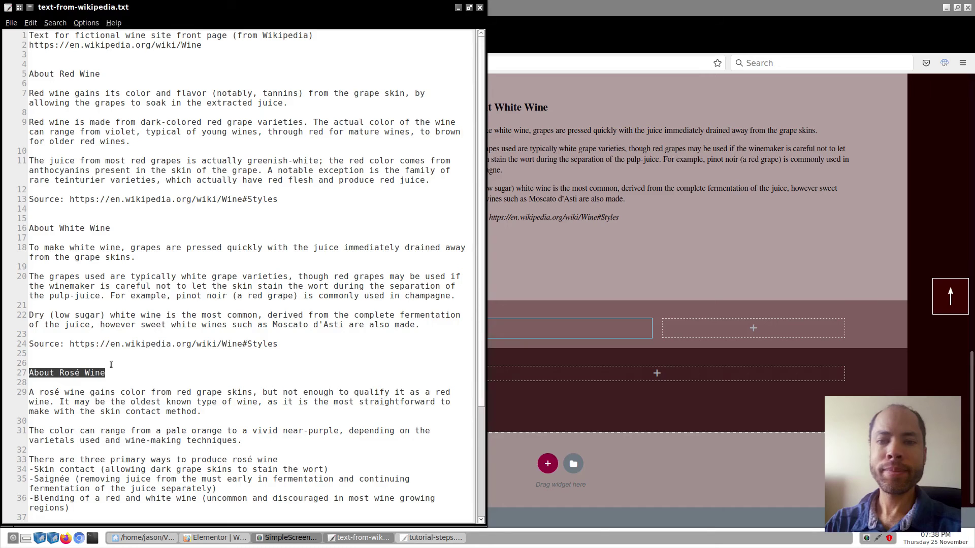
pyautogui.click(458, 7)
pyautogui.click(34, 186)
pyautogui.hotkey('ctrl', 'a')
pyautogui.hotkey('ctrl', 'v')
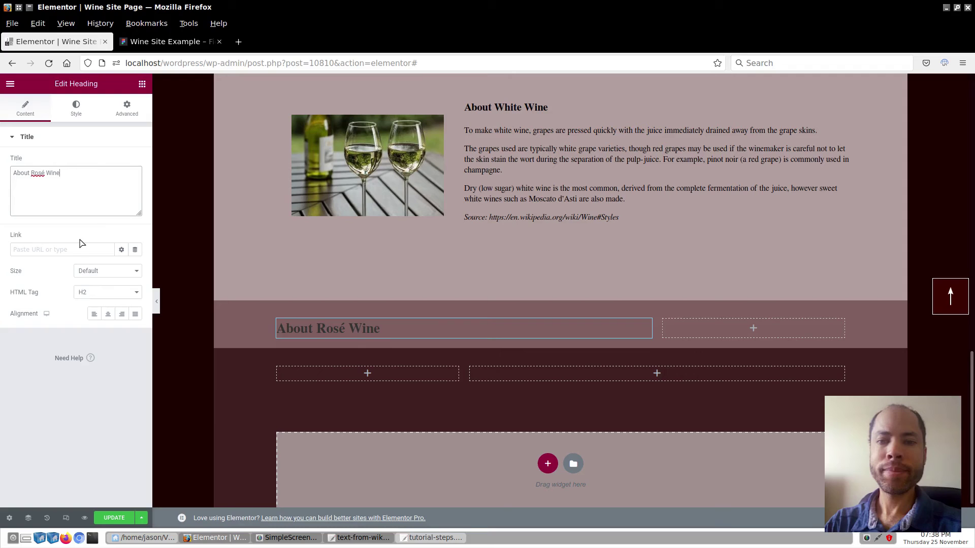
# Set the text color of the About Rosé Wine heading to white, #ffffff.
pyautogui.click(76, 113)
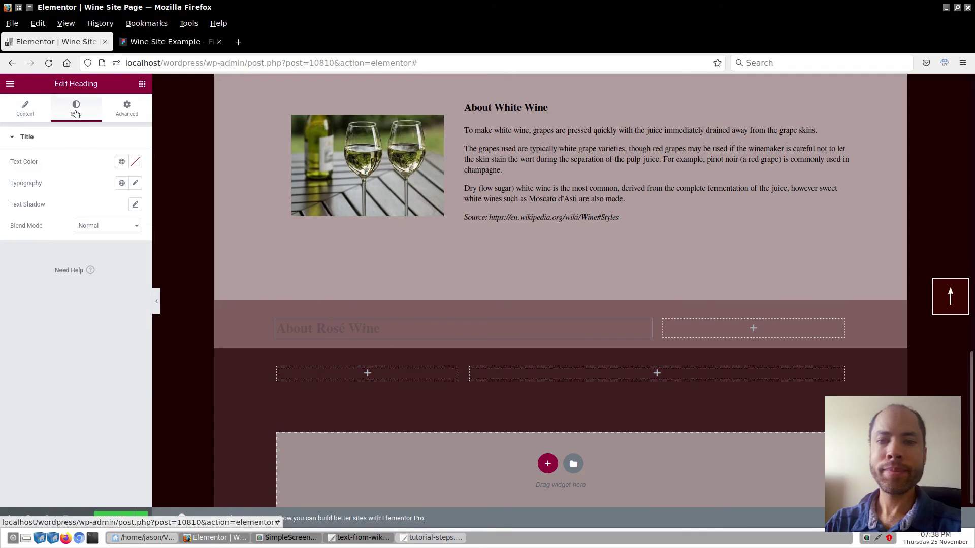
pyautogui.click(135, 161)
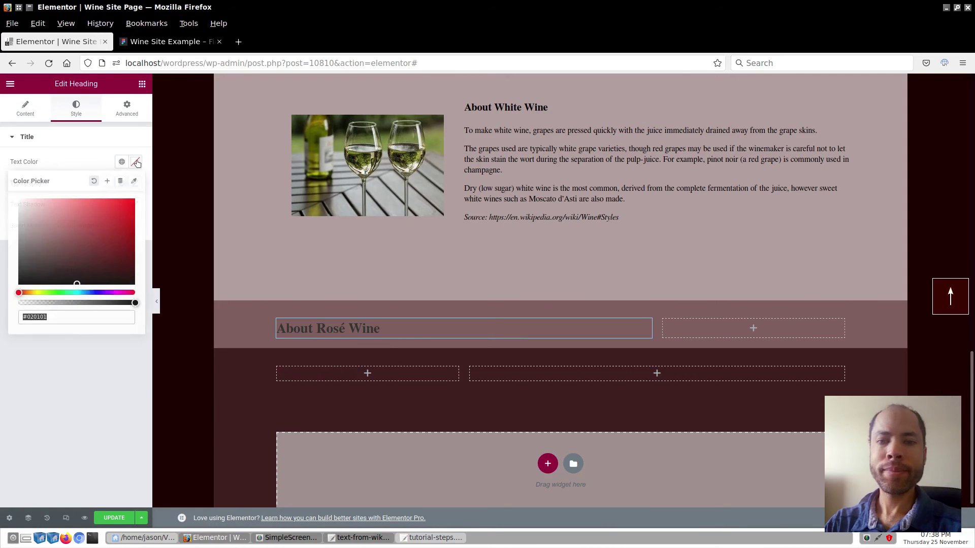
pyautogui.click(69, 316)
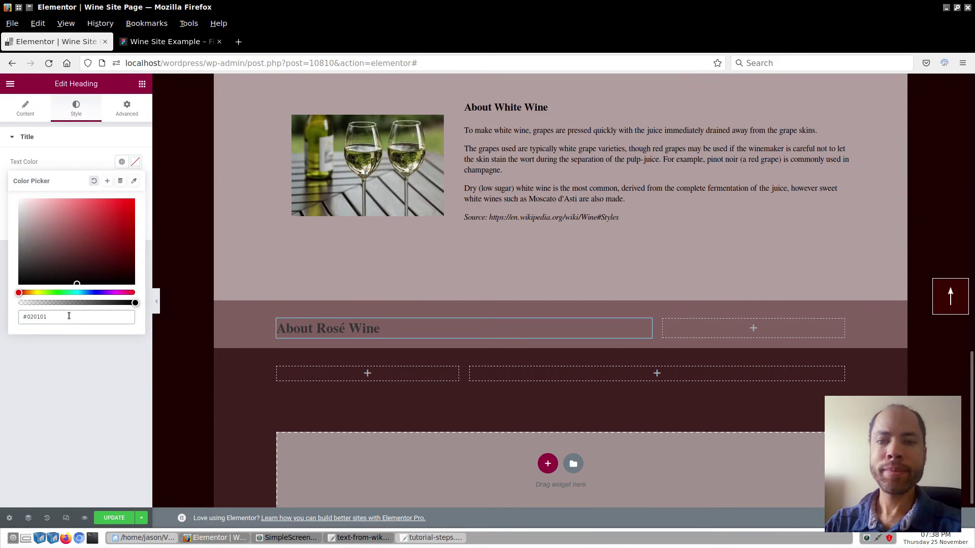
pyautogui.press('BackSpace')
pyautogui.press('BackSpace')
pyautogui.press('BackSpace')
pyautogui.write('f')
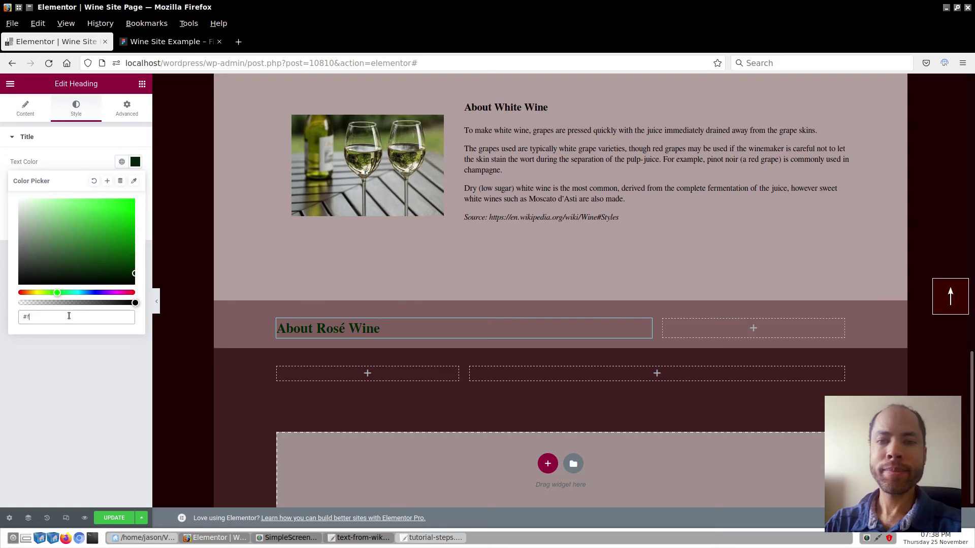
pyautogui.write('fffff')
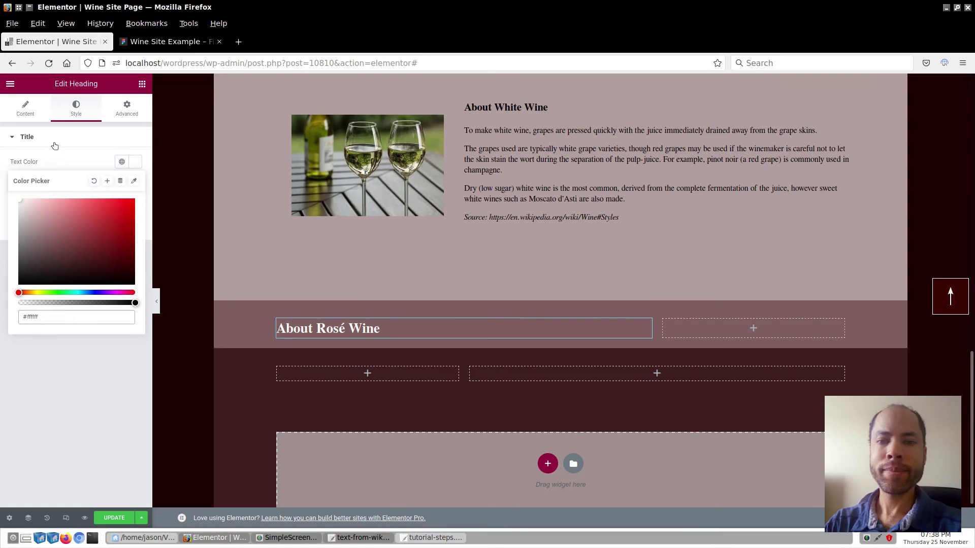
# Set the HTML tag of the About Rosé Wine heading to H3.
pyautogui.click(29, 112)
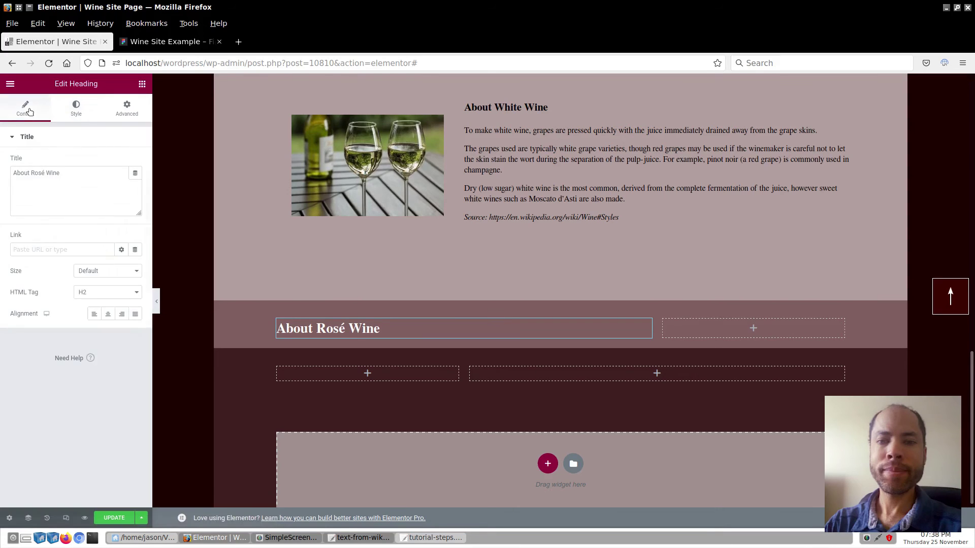
pyautogui.click(90, 293)
pyautogui.click(96, 333)
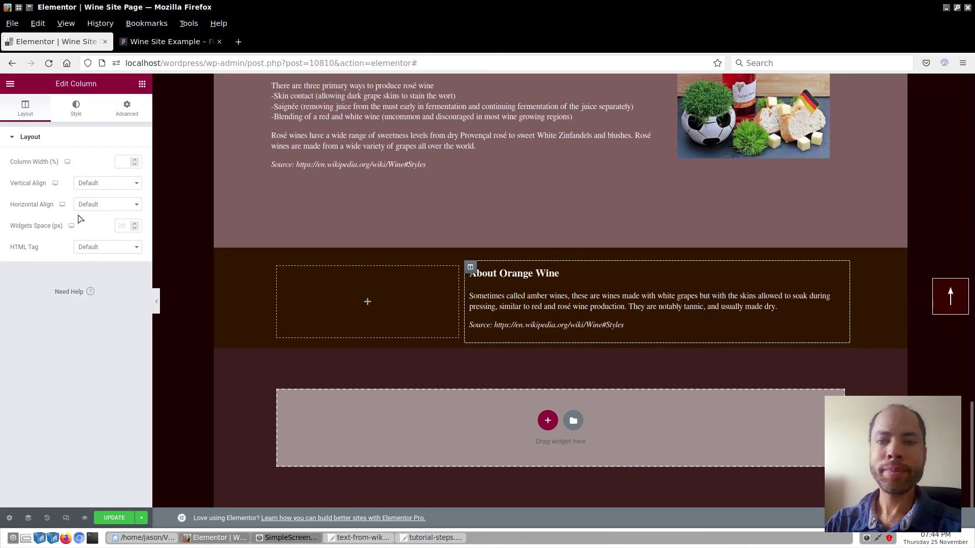
# Unlink the padding values of the orange wine text column and set its top padding to 128 px and bottom padding to 256 px.
pyautogui.click(128, 108)
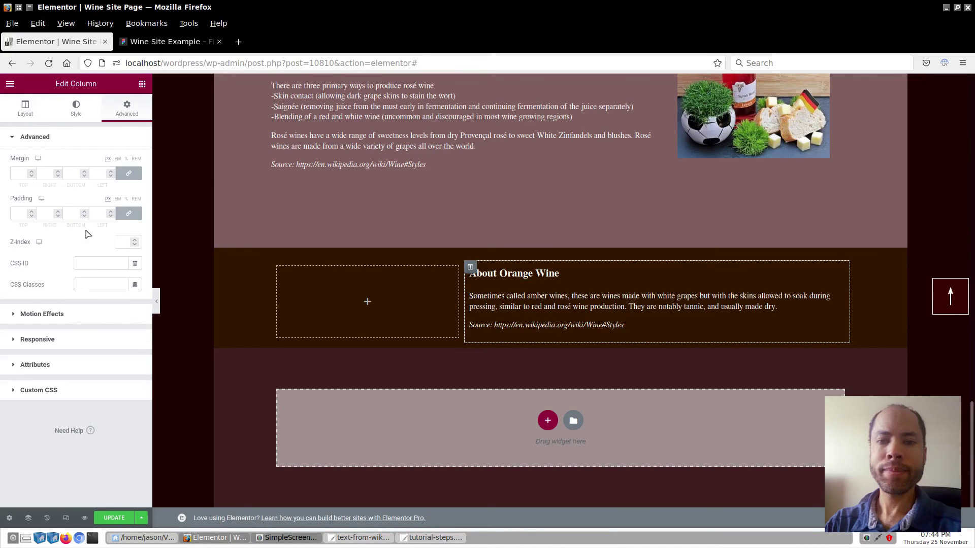
pyautogui.click(130, 215)
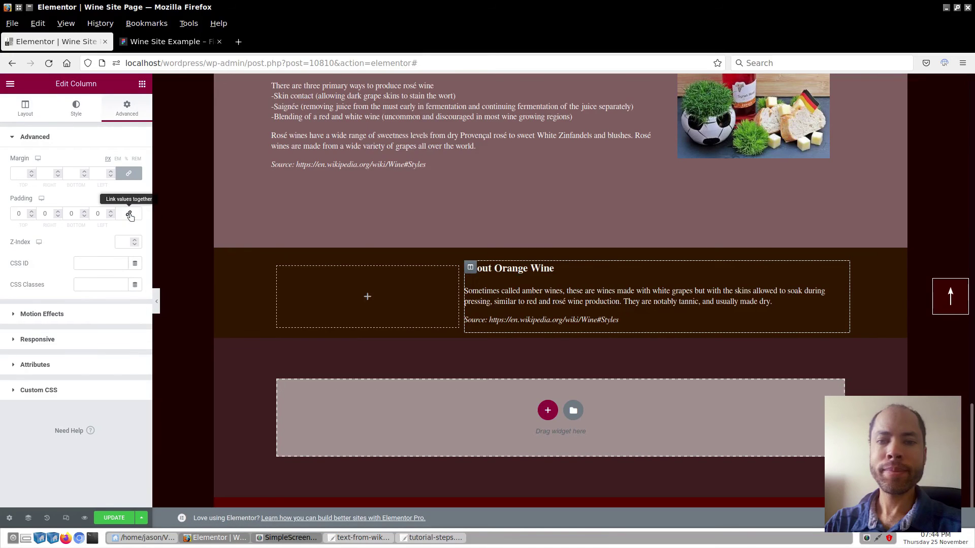
pyautogui.click(20, 213)
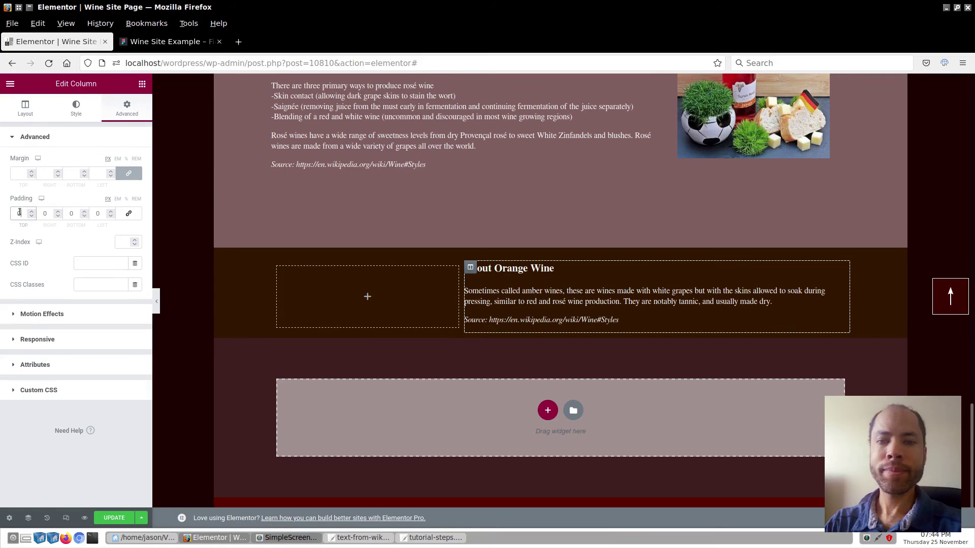
pyautogui.write('128')
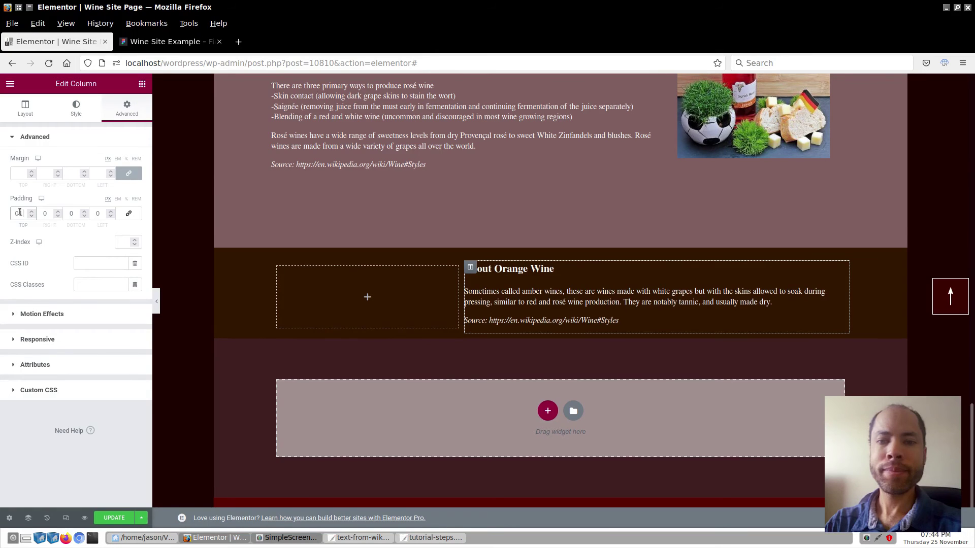
pyautogui.click(73, 213)
pyautogui.write('256')
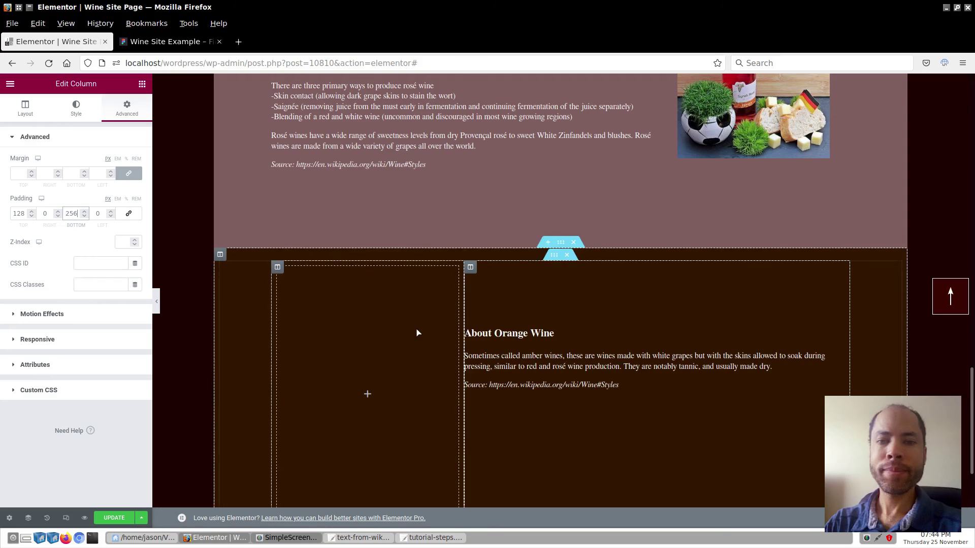
# Add a Waves shape divider to the top of the About Rosé Wine section.
pyautogui.scroll(-2, 562, 368)
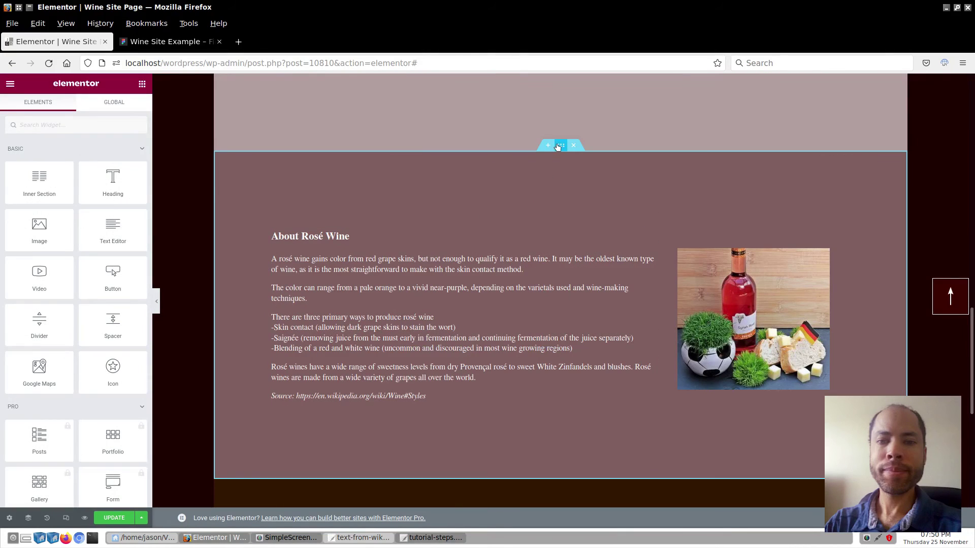
pyautogui.click(559, 147)
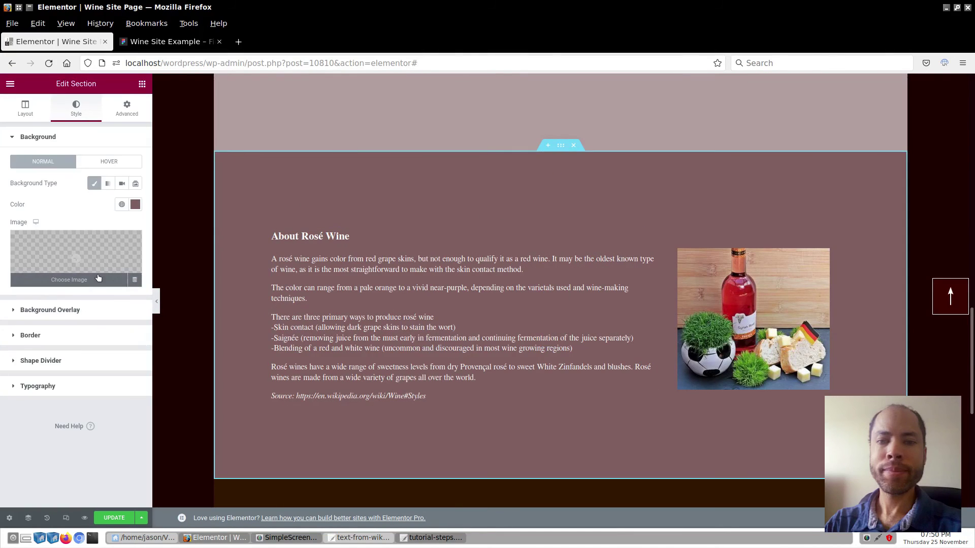
pyautogui.click(67, 363)
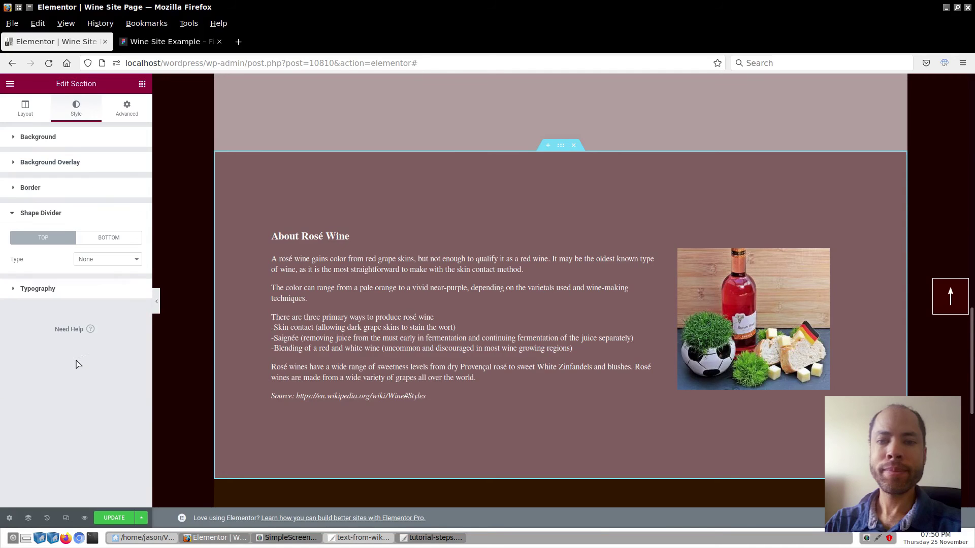
pyautogui.click(112, 260)
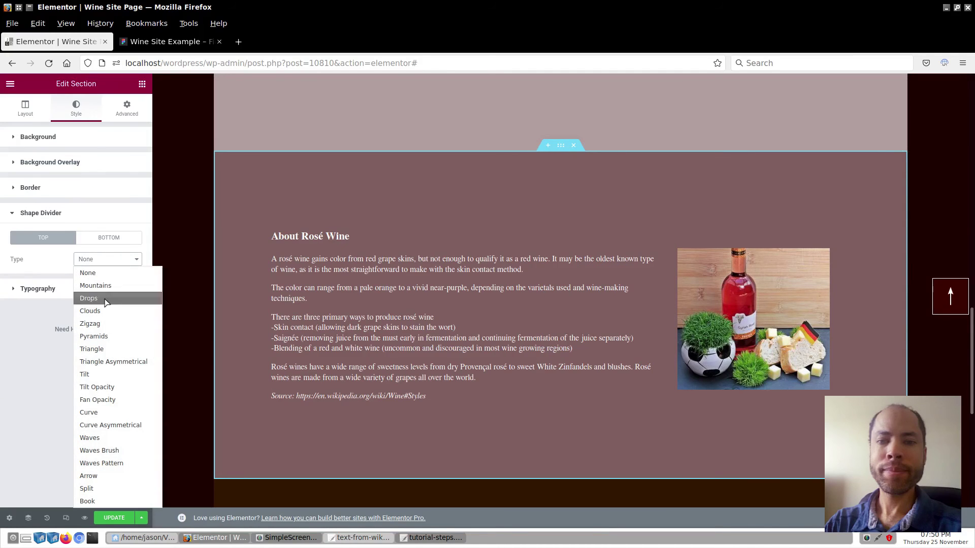
pyautogui.click(112, 439)
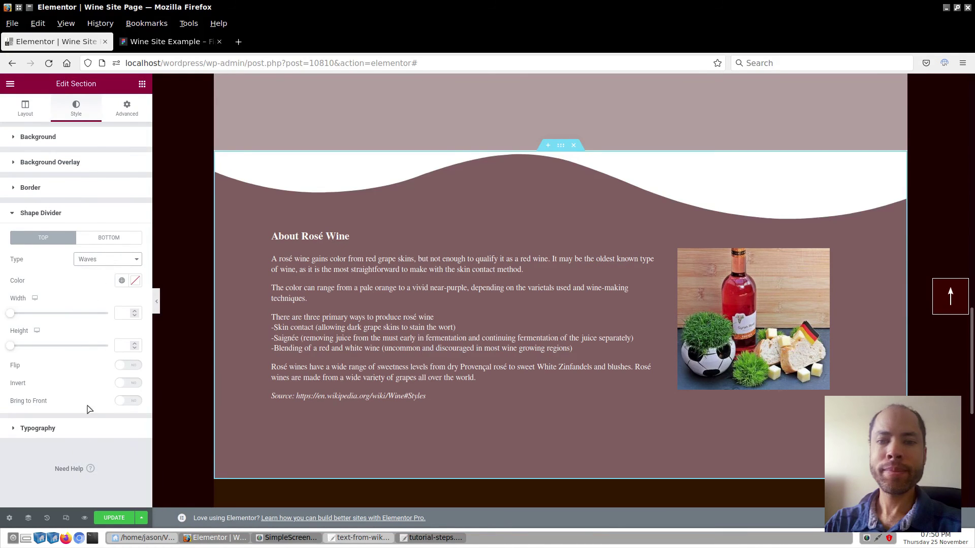
# Set the color of the Rosé Wine section's top shape divider to #b29f9f.
pyautogui.click(135, 282)
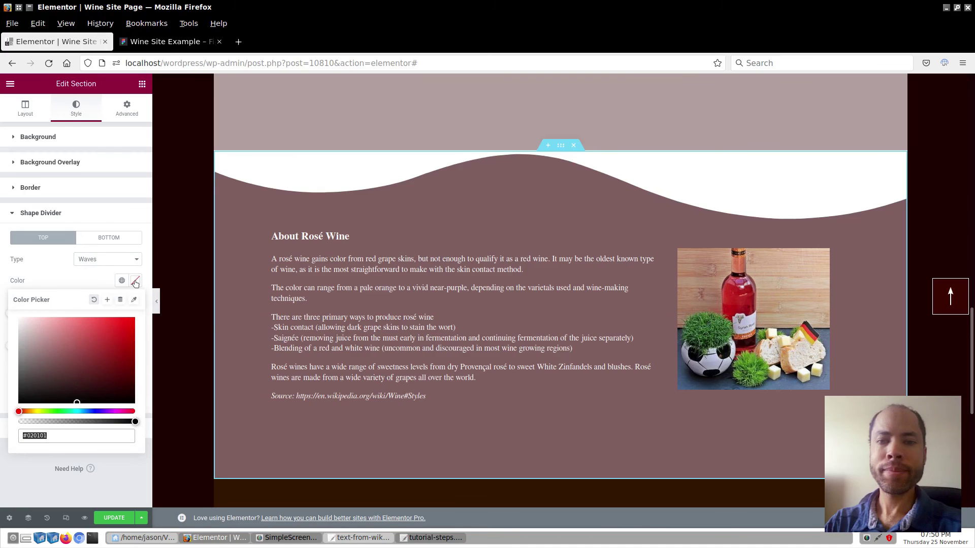
pyautogui.click(52, 435)
pyautogui.press('BackSpace')
pyautogui.press('BackSpace')
pyautogui.press('BackSpace')
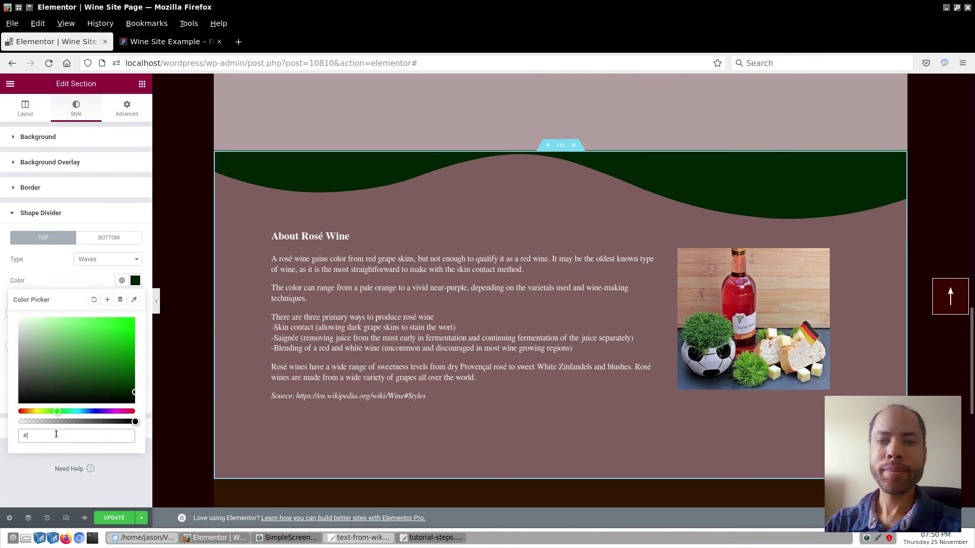
pyautogui.write('9')
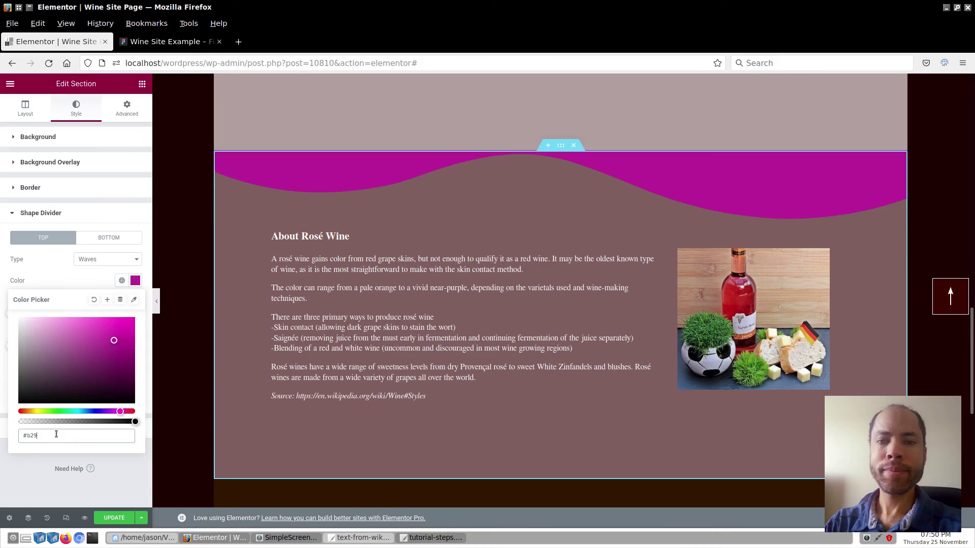
pyautogui.write('f9f')
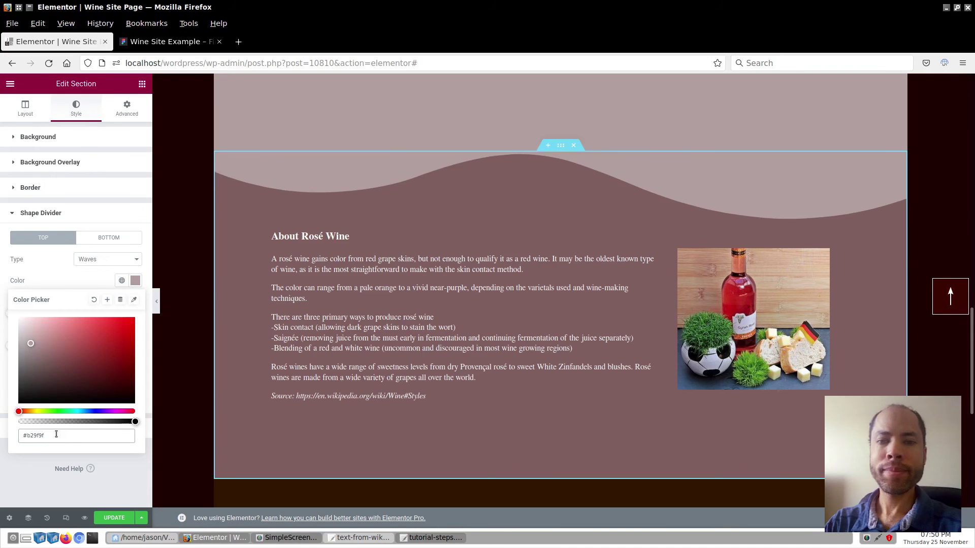
pyautogui.click(67, 282)
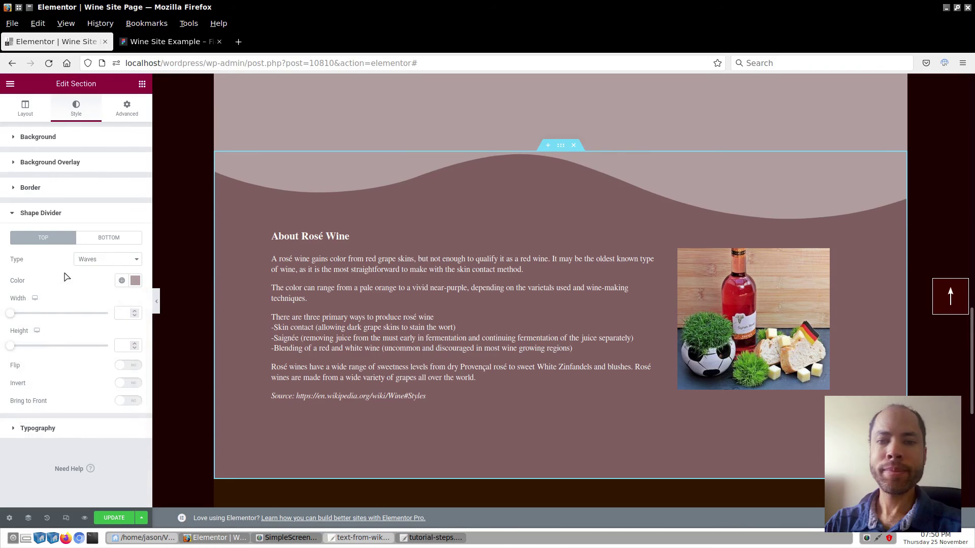
# Set the height of the Rosé Wine section's top shape divider to 64 and flip it.
pyautogui.click(120, 346)
pyautogui.write('60')
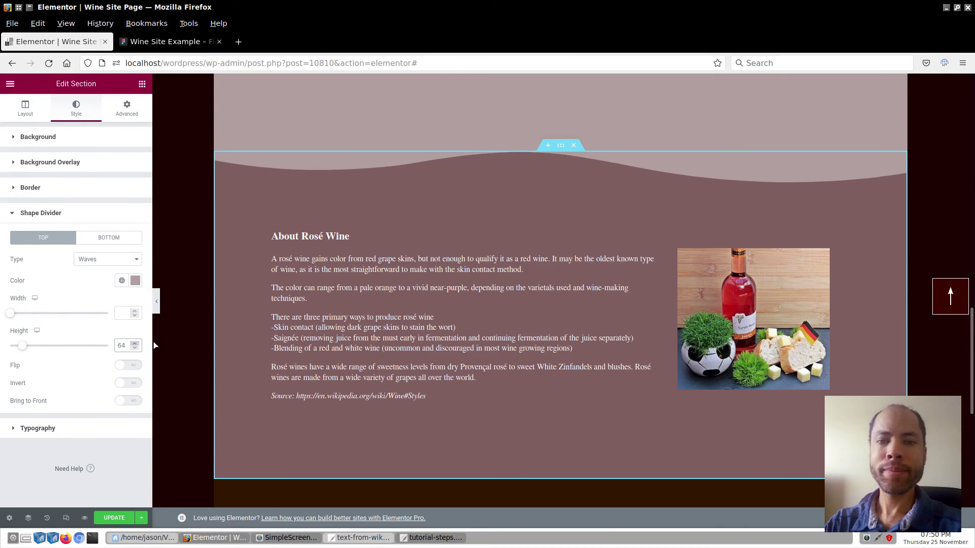
pyautogui.click(186, 330)
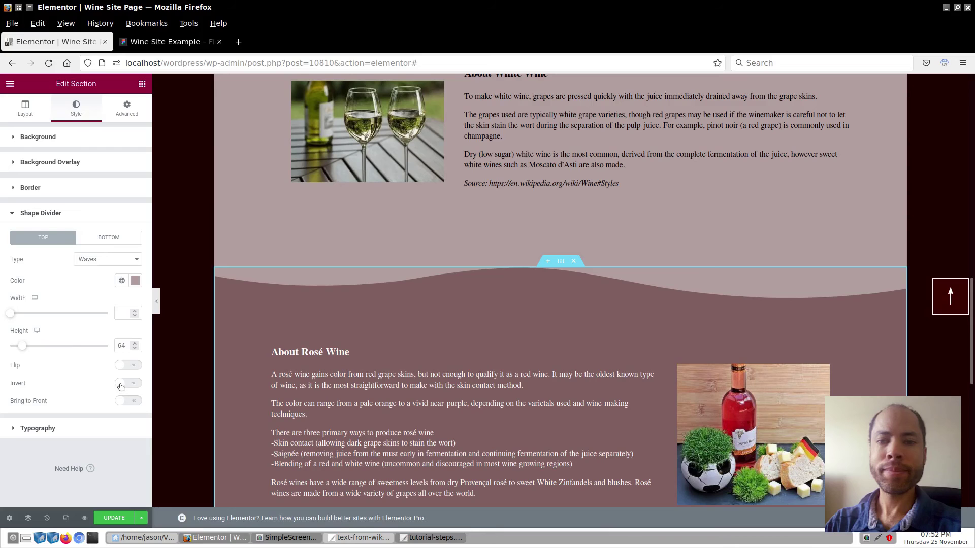
pyautogui.click(123, 366)
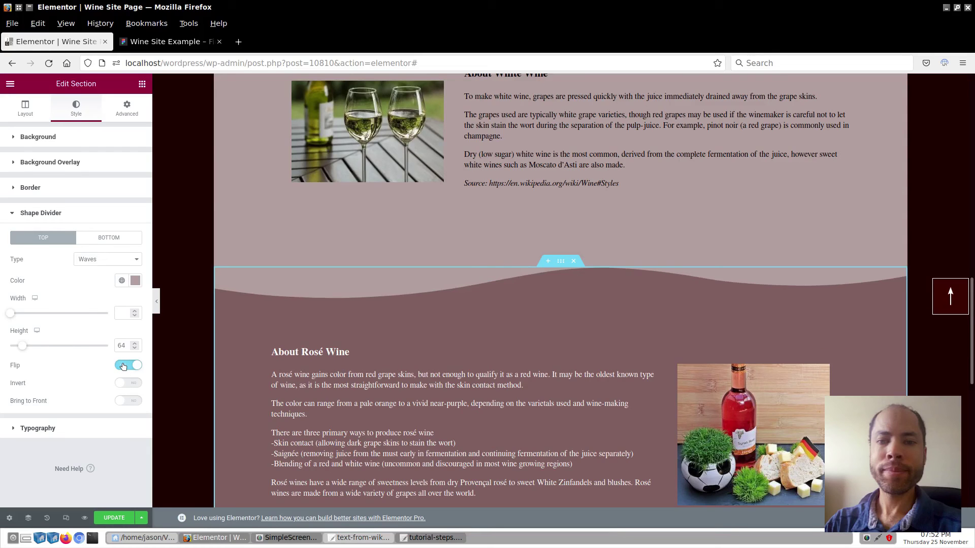
pyautogui.click(190, 342)
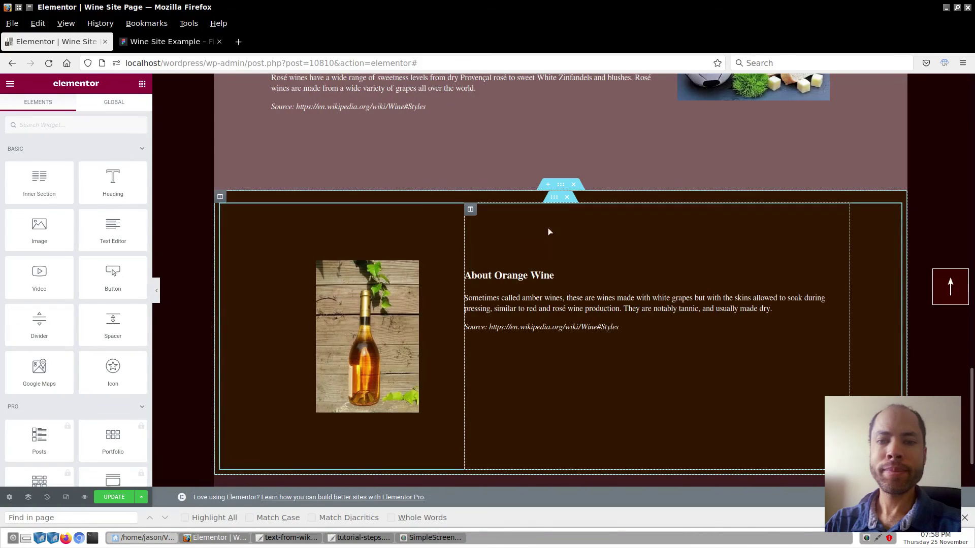
# Add a Waves shape divider to the top of the About Orange Wine section.
pyautogui.click(558, 186)
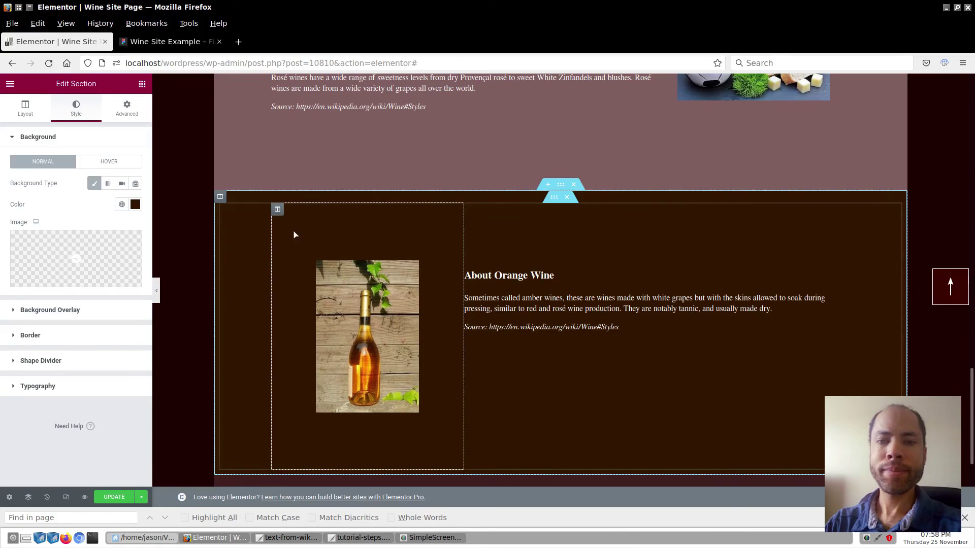
pyautogui.click(78, 364)
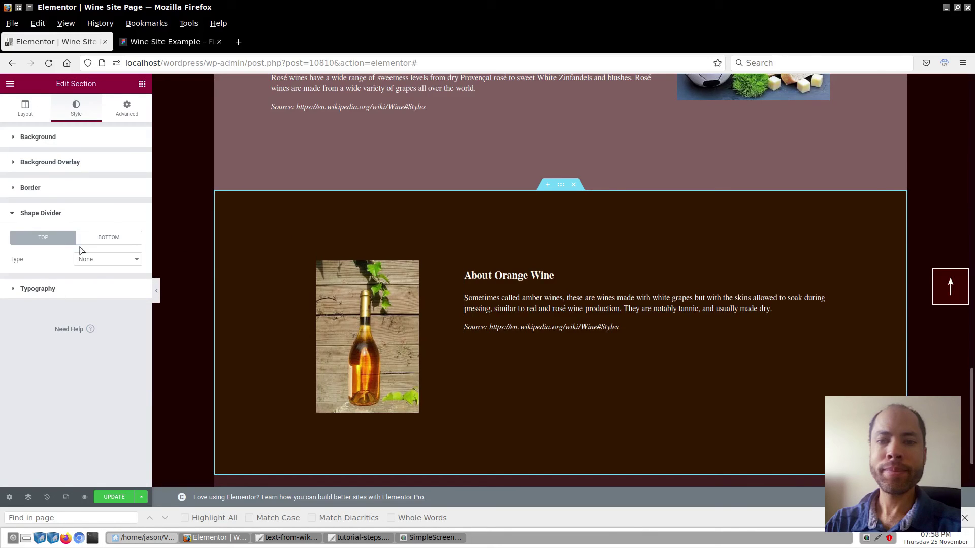
pyautogui.click(100, 262)
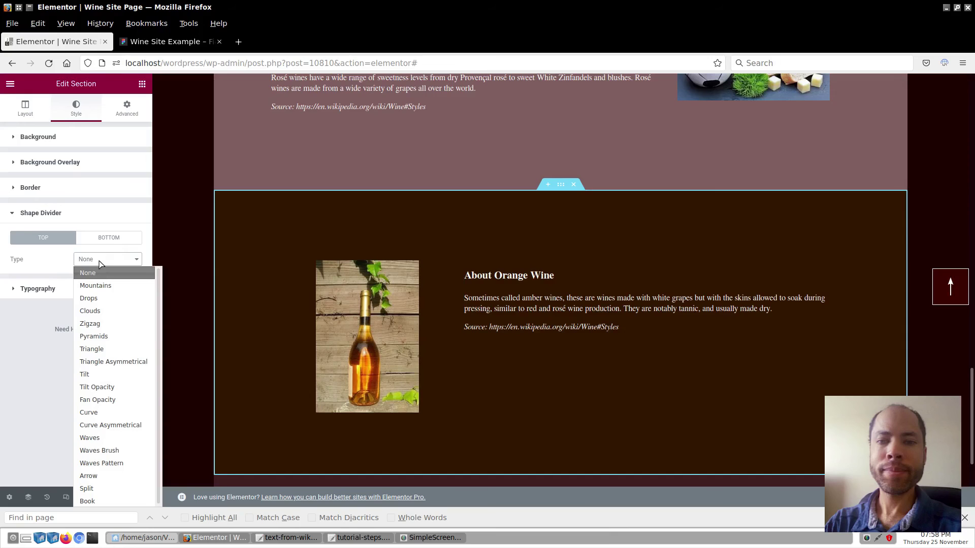
pyautogui.click(102, 438)
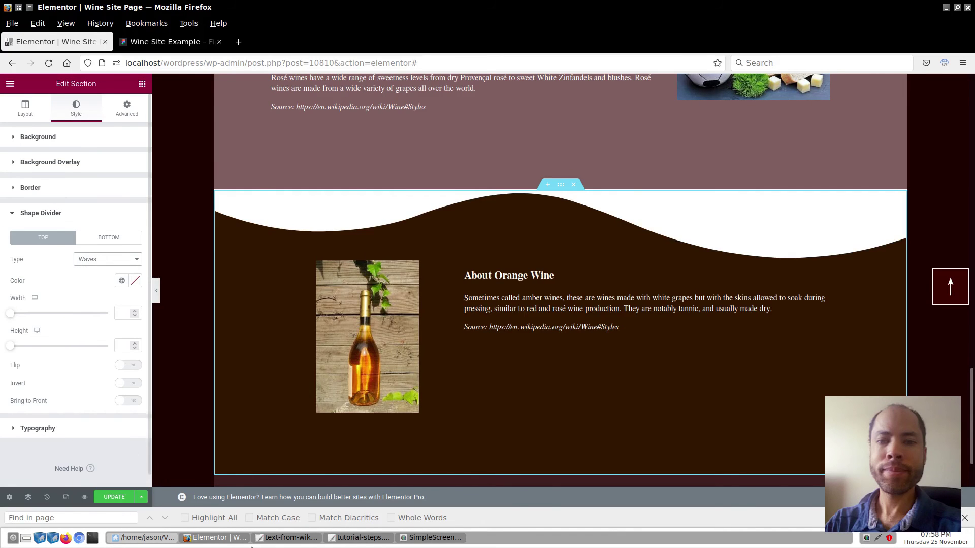
# Color the Orange Wine section's top shape divider #7f6060, copied from tutorial-steps.txt.
pyautogui.click(366, 538)
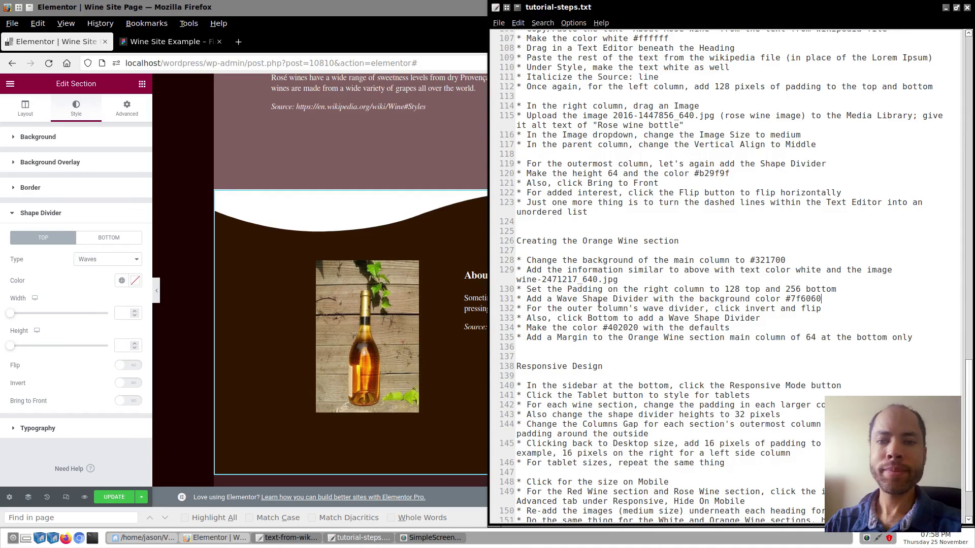
pyautogui.moveTo(785, 298); pyautogui.dragTo(827, 299)
pyautogui.hotkey('ctrl', 'c')
pyautogui.click(945, 7)
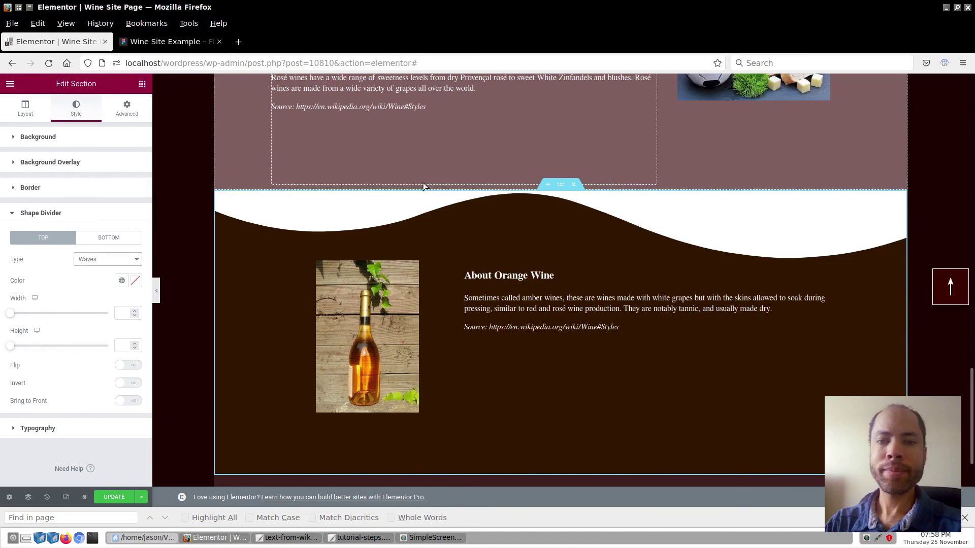
pyautogui.click(135, 281)
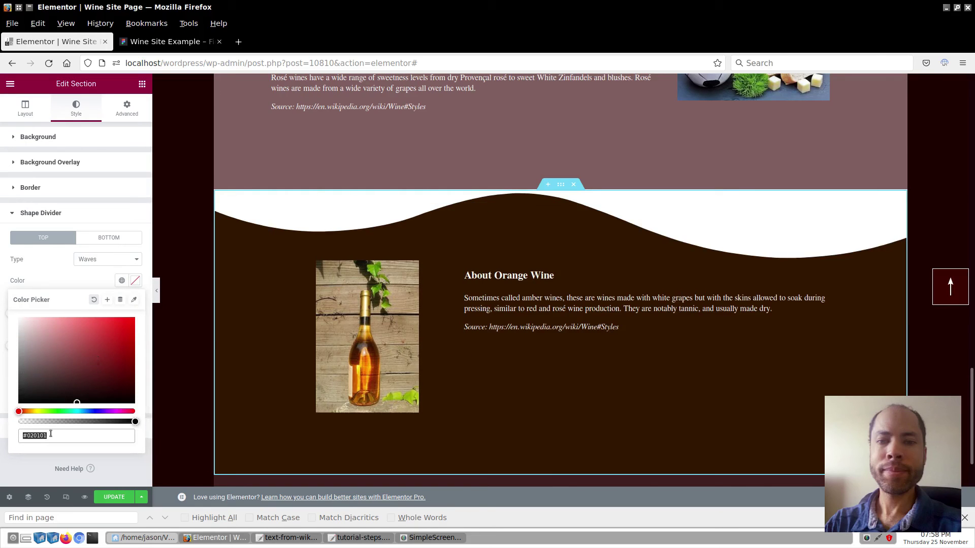
pyautogui.hotkey('ctrl', 'v')
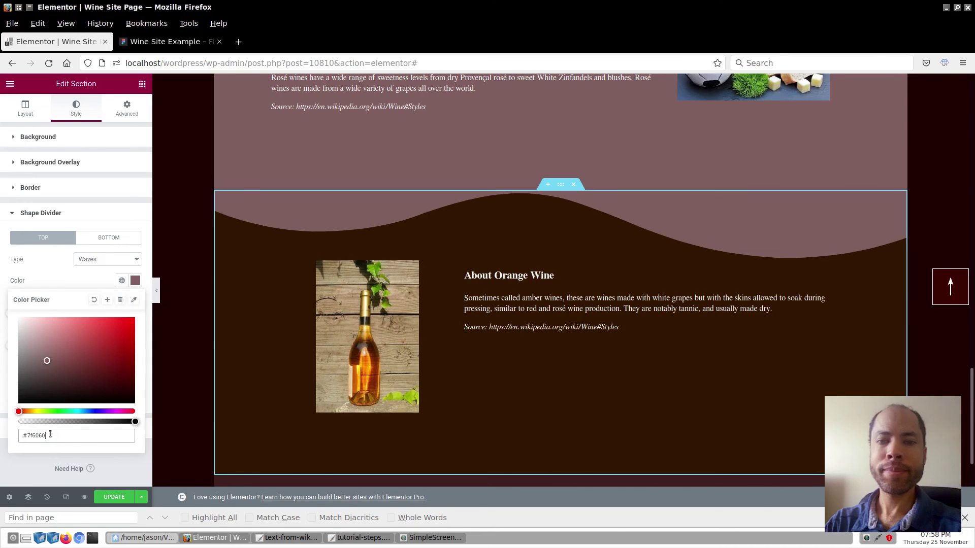
pyautogui.click(73, 277)
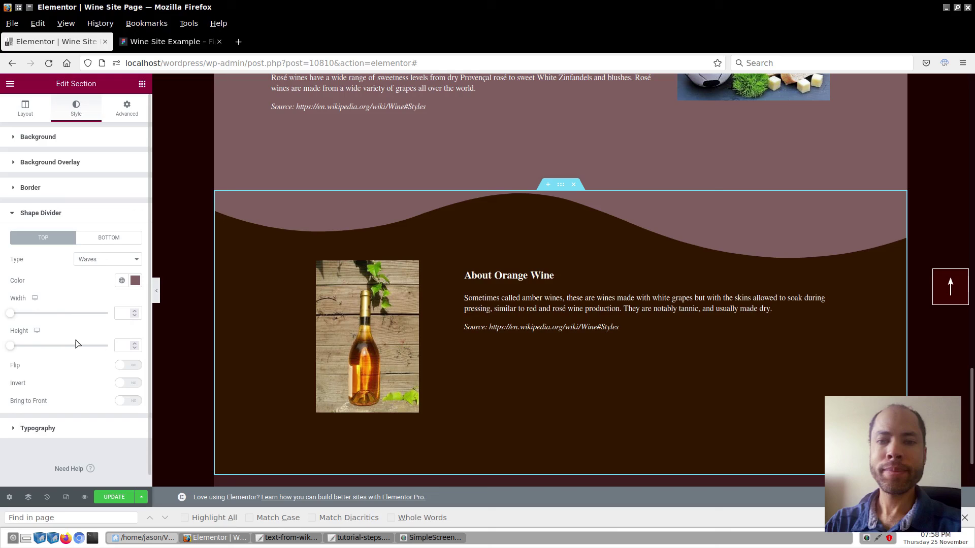
# Set the height of the Orange Wine section's top shape divider to 64.
pyautogui.click(123, 345)
pyautogui.write('60')
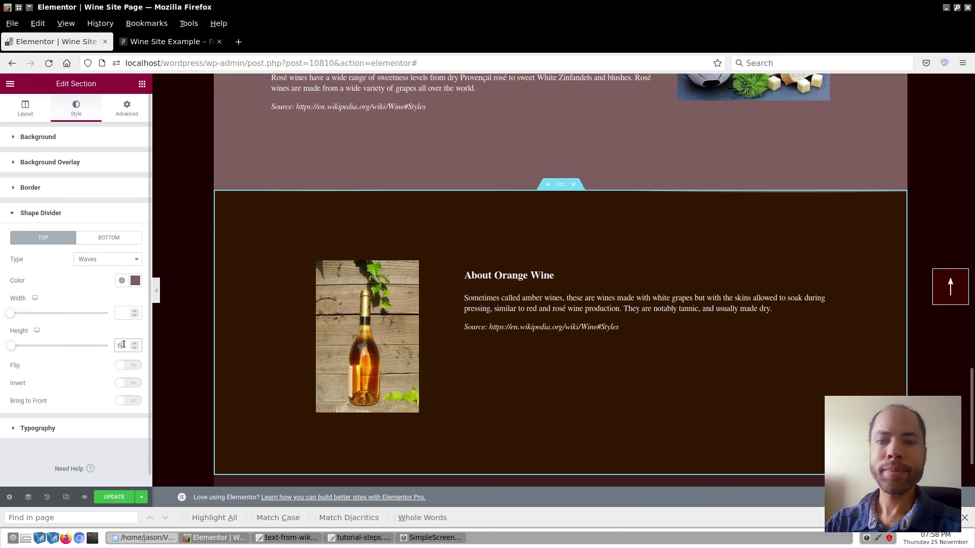
pyautogui.click(184, 422)
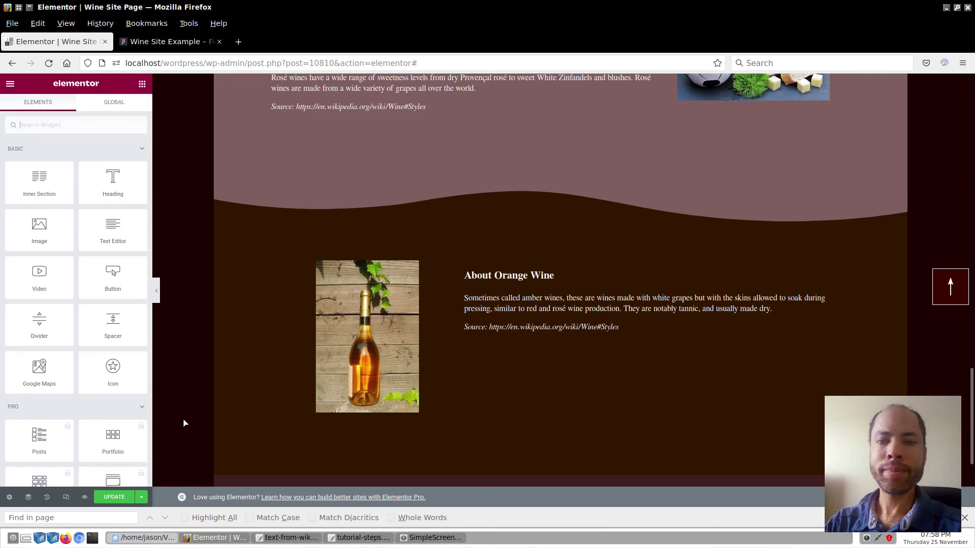
# Flip and invert the wave divider at the top of the Orange Wine section.
pyautogui.click(265, 298)
pyautogui.click(122, 365)
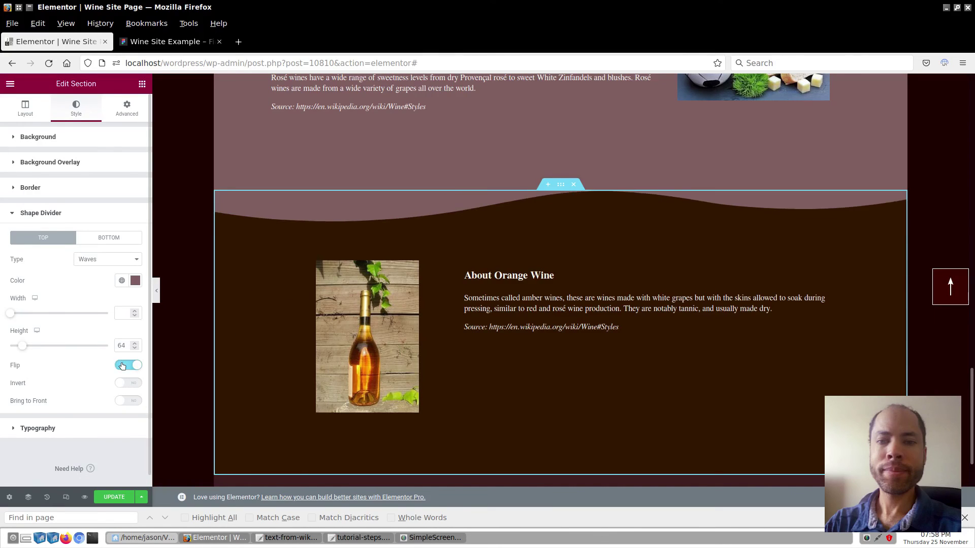
pyautogui.click(121, 384)
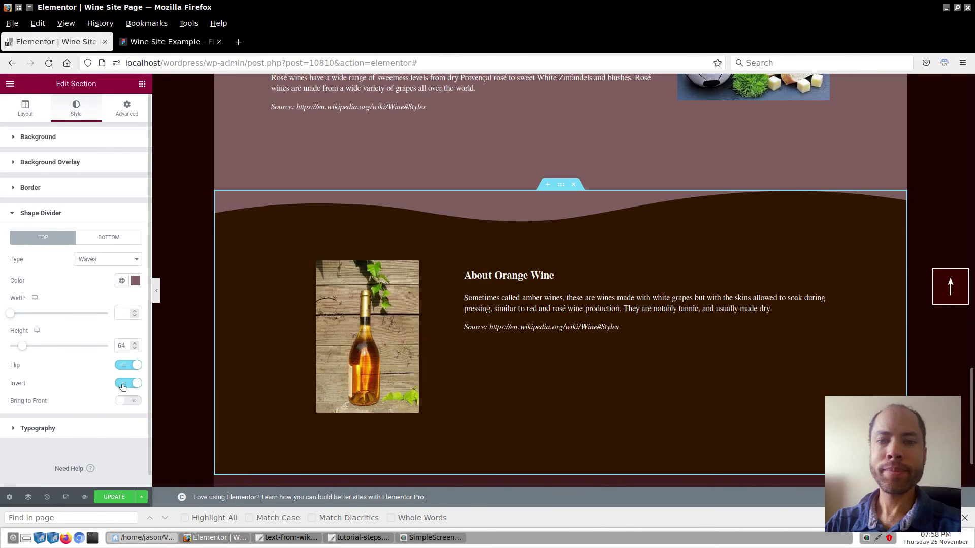
pyautogui.click(192, 364)
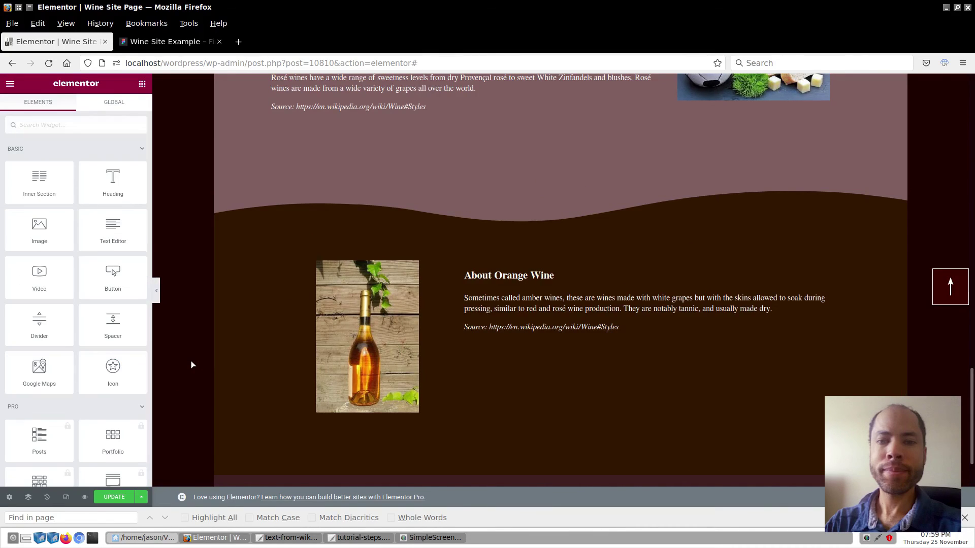
pyautogui.click(191, 364)
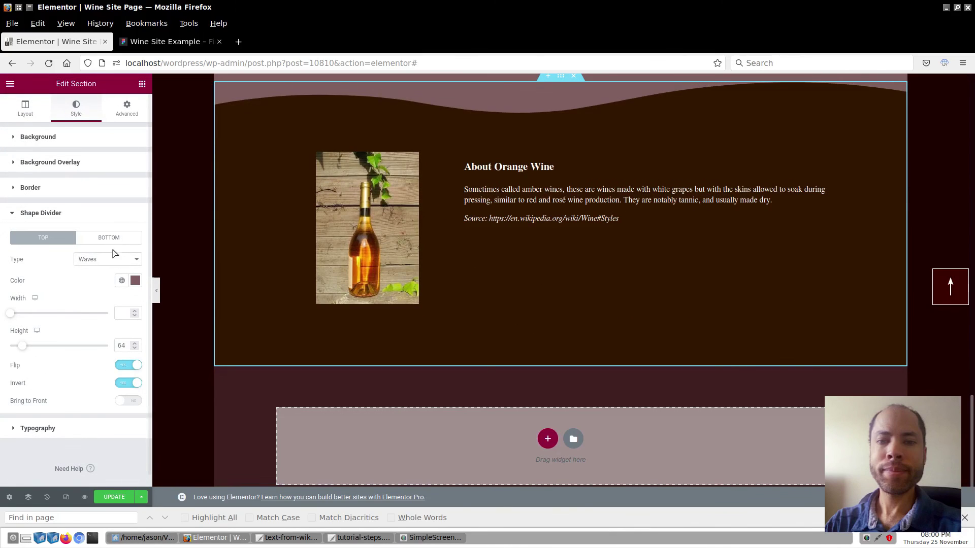
# Add a Waves shape divider to the bottom of the Orange Wine section.
pyautogui.click(110, 240)
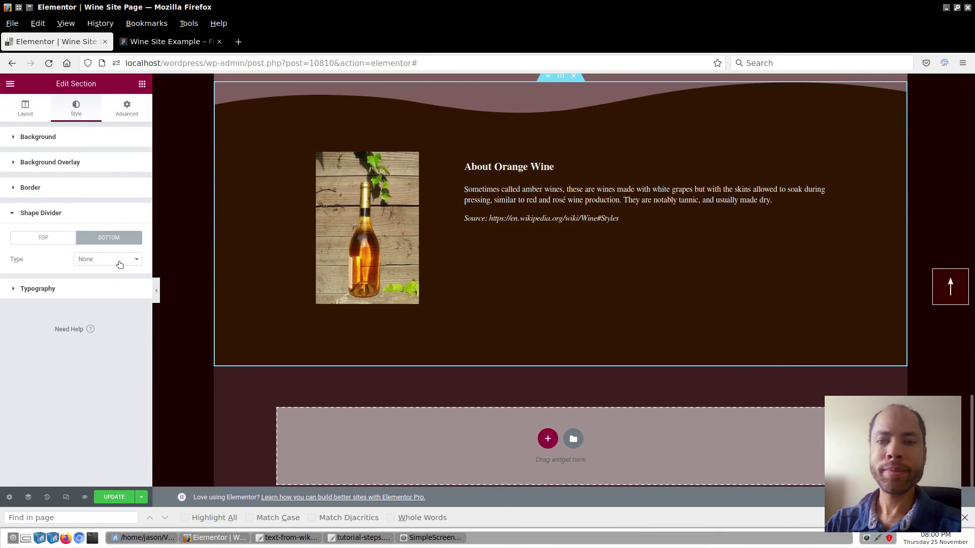
pyautogui.click(121, 261)
pyautogui.click(109, 438)
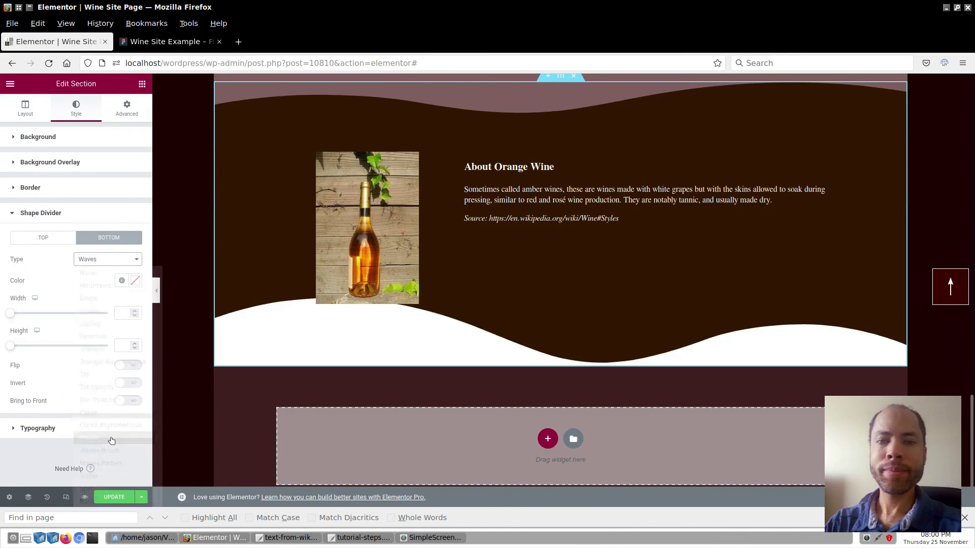
# Set the color of the Orange Wine section's bottom shape divider to #402020.
pyautogui.click(134, 281)
pyautogui.click(53, 437)
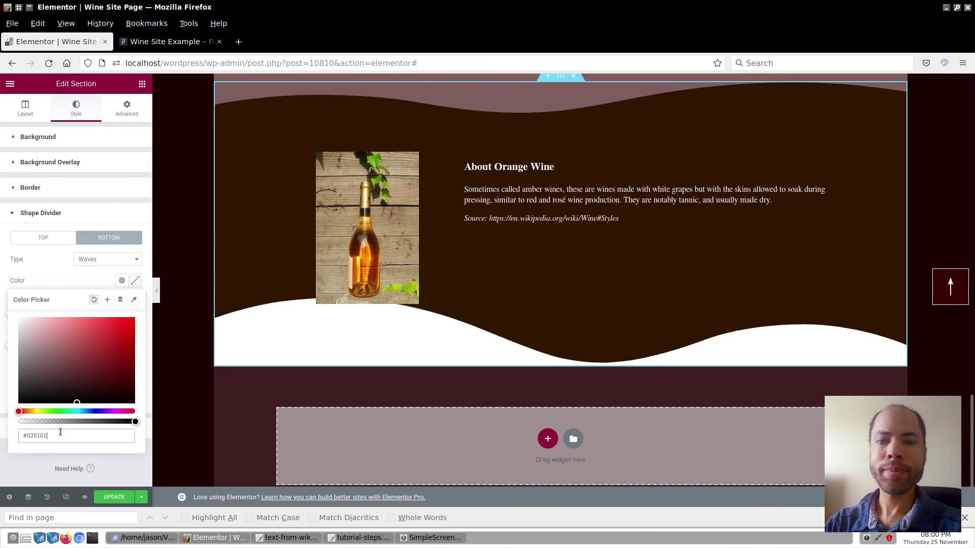
pyautogui.press('BackSpace')
pyautogui.press('BackSpace')
pyautogui.press('BackSpace')
pyautogui.press('BackSpace')
pyautogui.press('BackSpace')
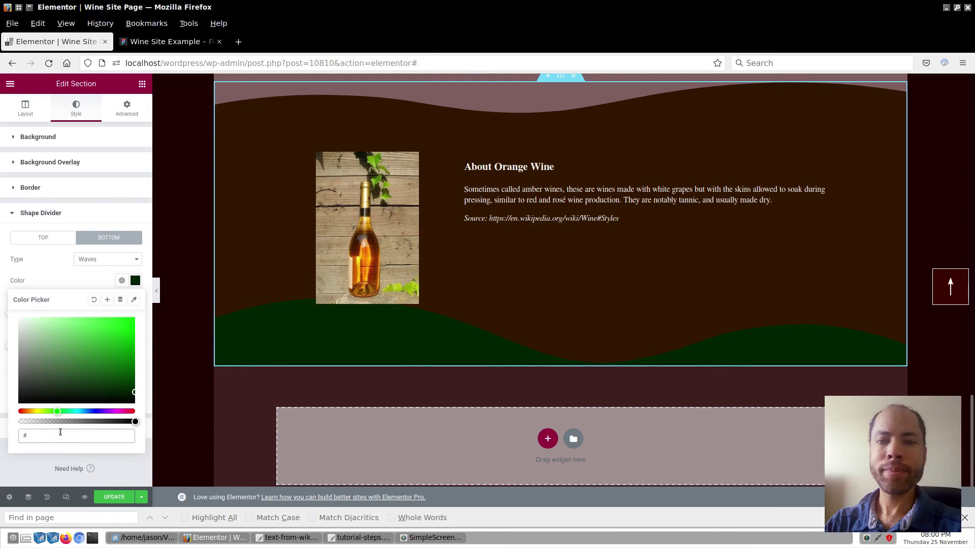
pyautogui.write('403')
pyautogui.write('2020')
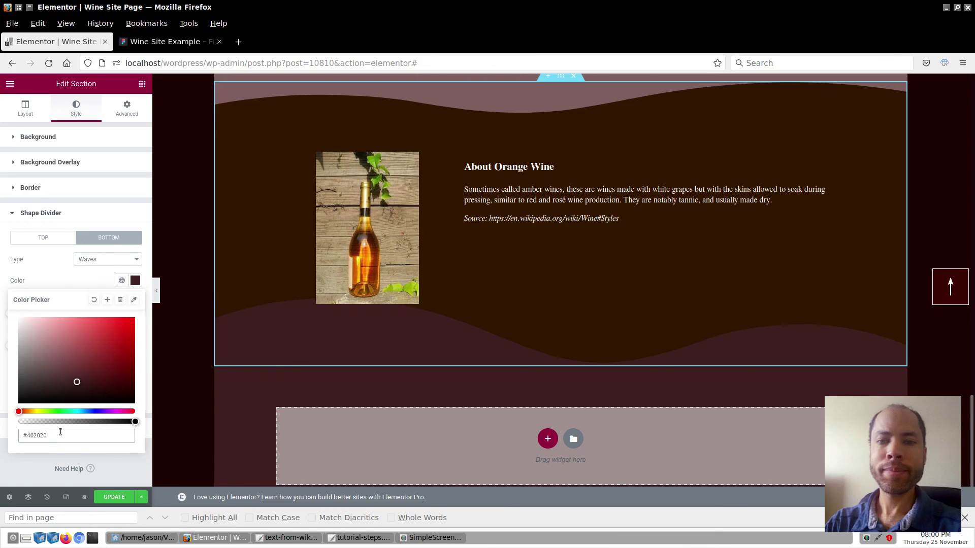
pyautogui.click(72, 280)
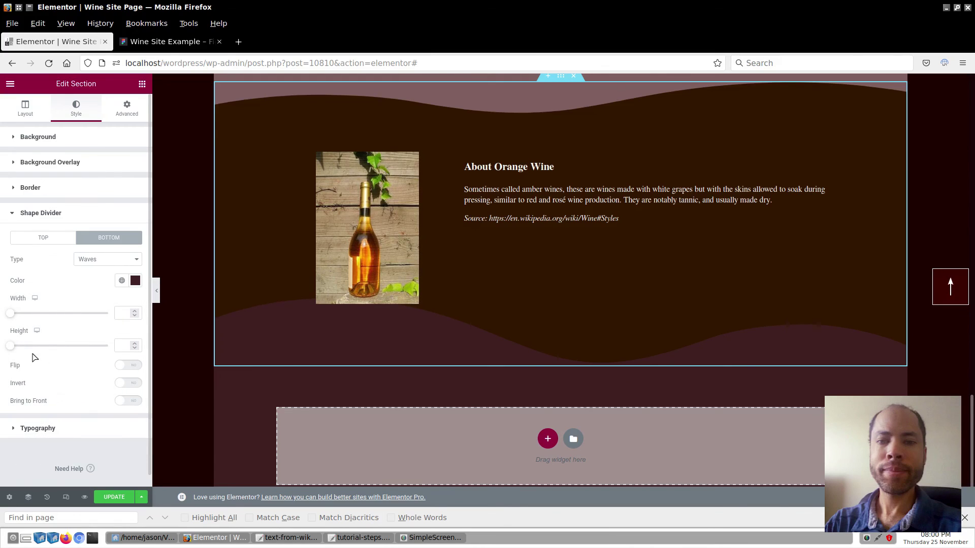
# Set the Orange Wine section's bottom shape divider height to 64 and, with margin values unlinked, its bottom margin to 64 px.
pyautogui.click(127, 344)
pyautogui.write('64')
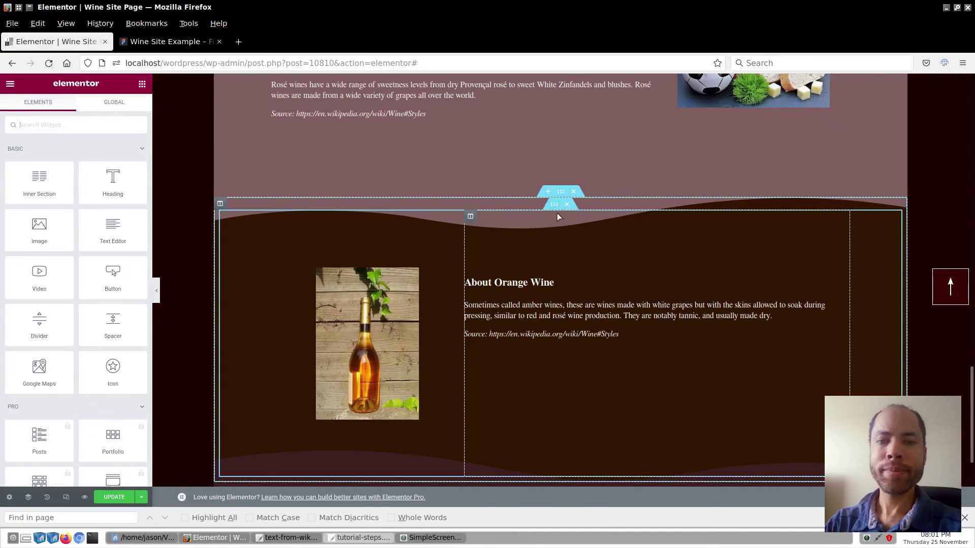
pyautogui.scroll(2, 562, 192)
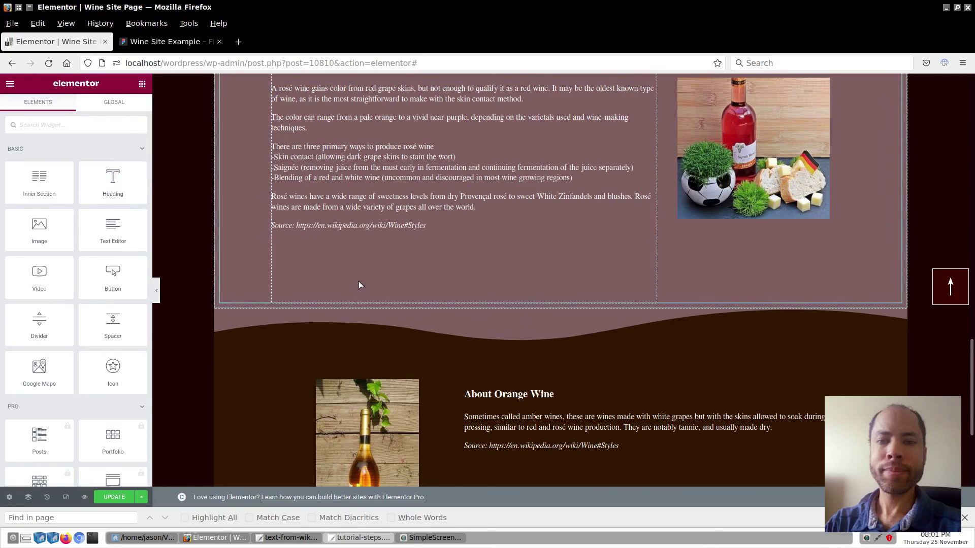
pyautogui.click(561, 303)
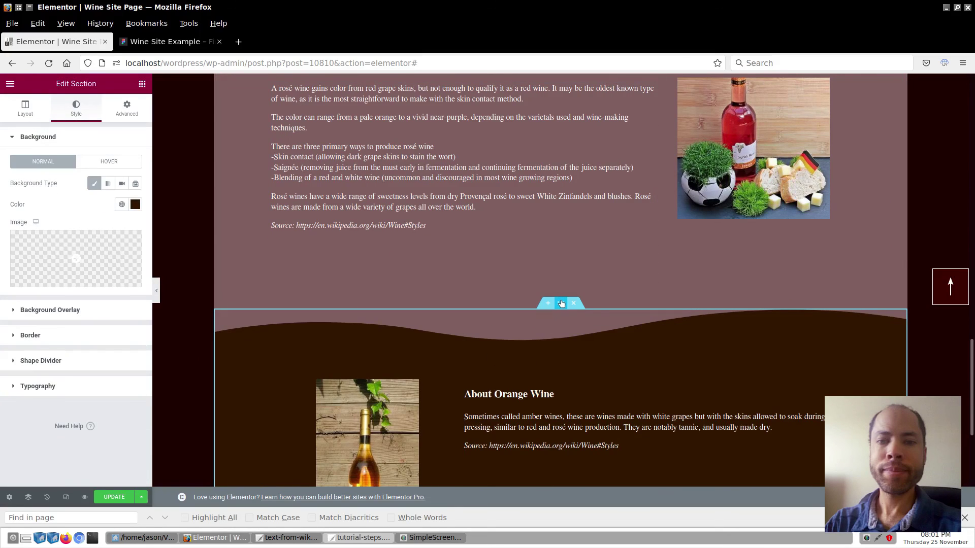
pyautogui.click(125, 112)
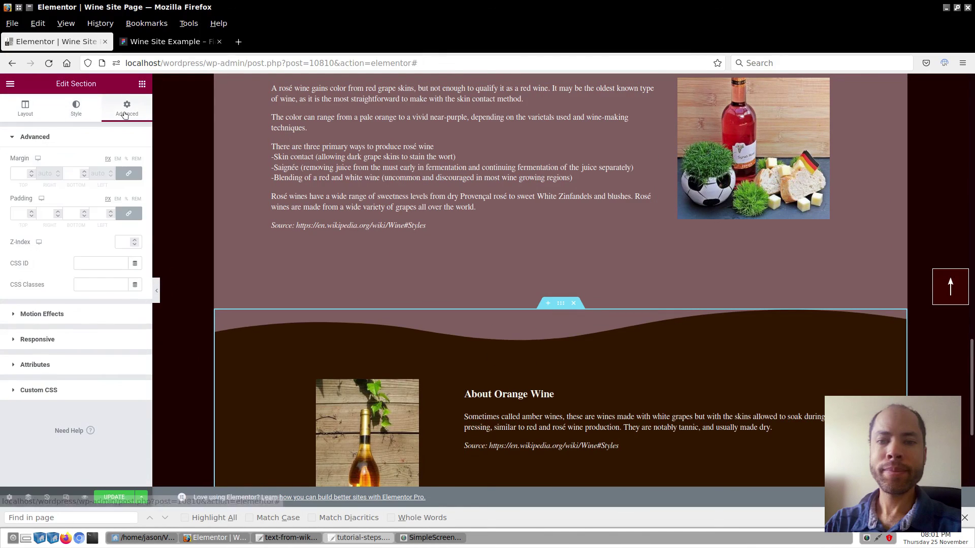
pyautogui.doubleClick(71, 174)
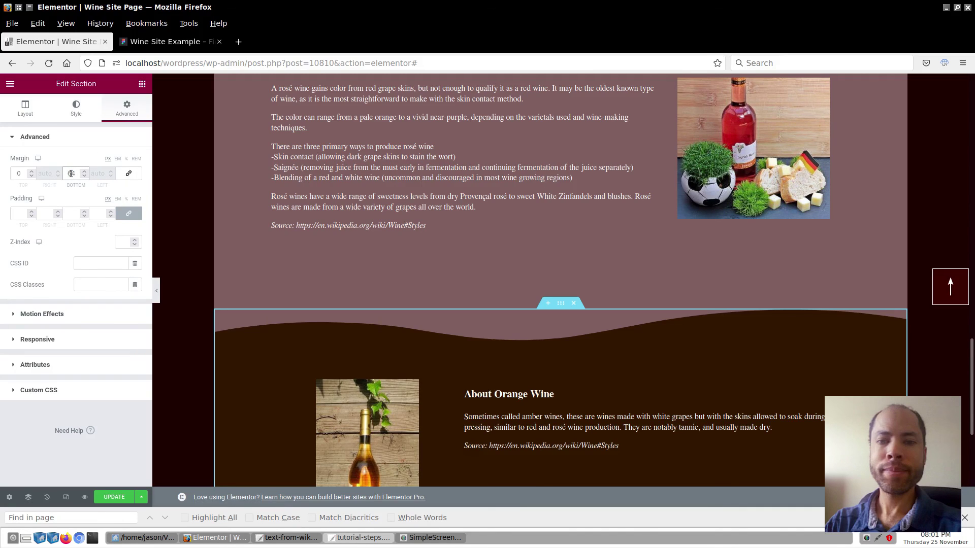
pyautogui.scroll(-5, 203, 305)
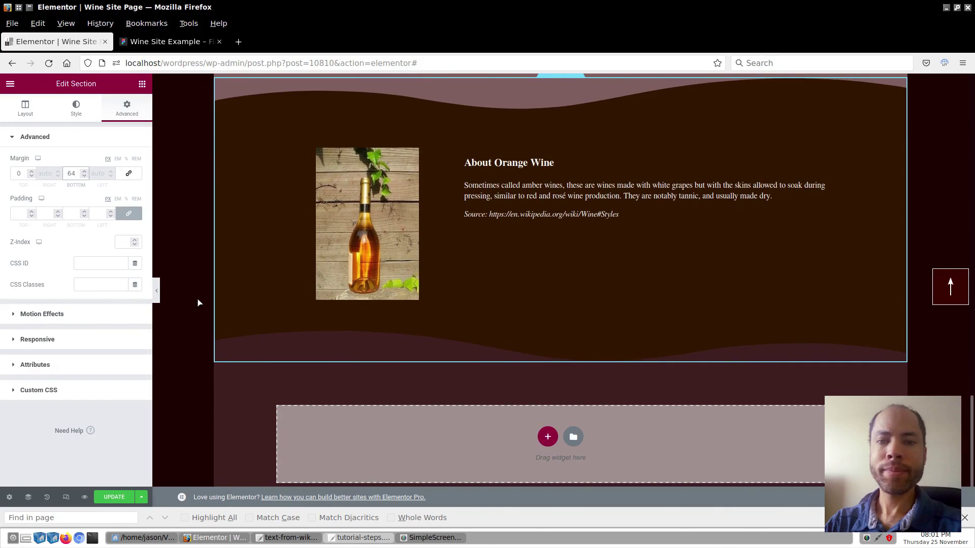
pyautogui.click(198, 303)
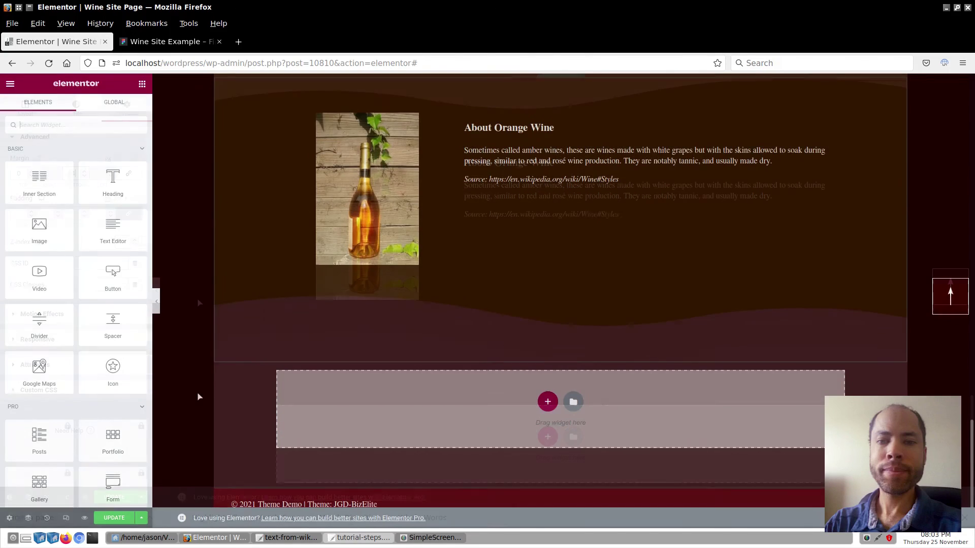
# Update the wine page and preview its changes in the browser, reviewing the sections down the page.
pyautogui.click(116, 519)
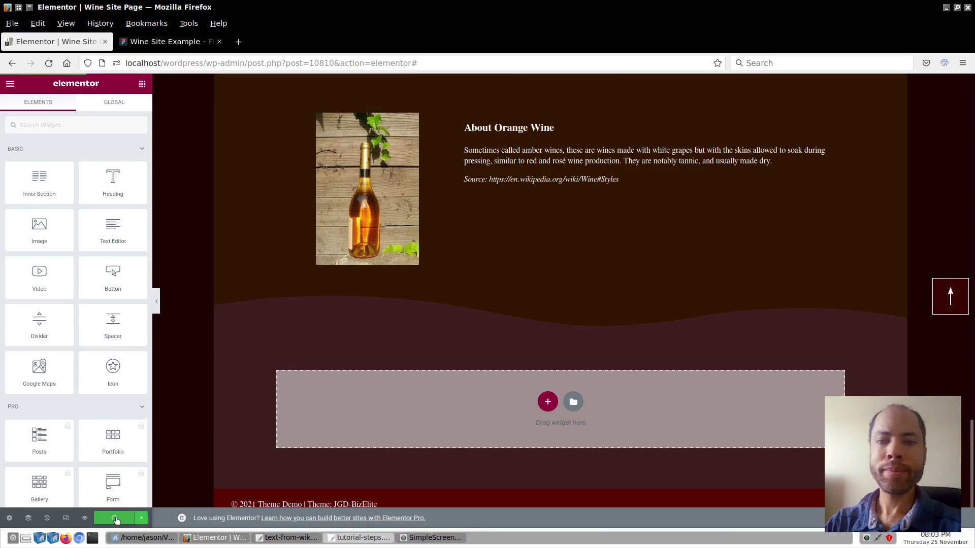
pyautogui.click(84, 518)
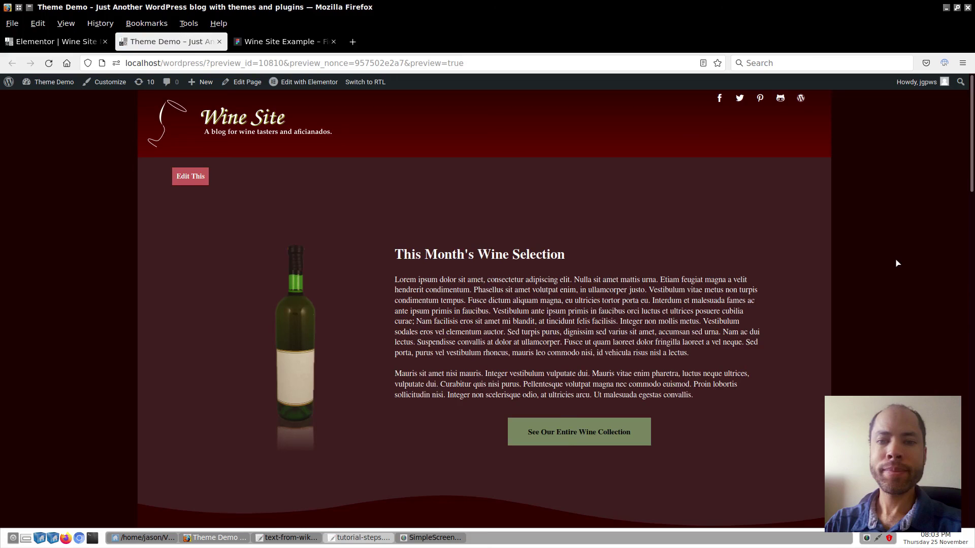
pyautogui.moveTo(972, 144); pyautogui.dragTo(970, 358)
pyautogui.scroll(-3, 895, 334)
pyautogui.scroll(-5, 894, 333)
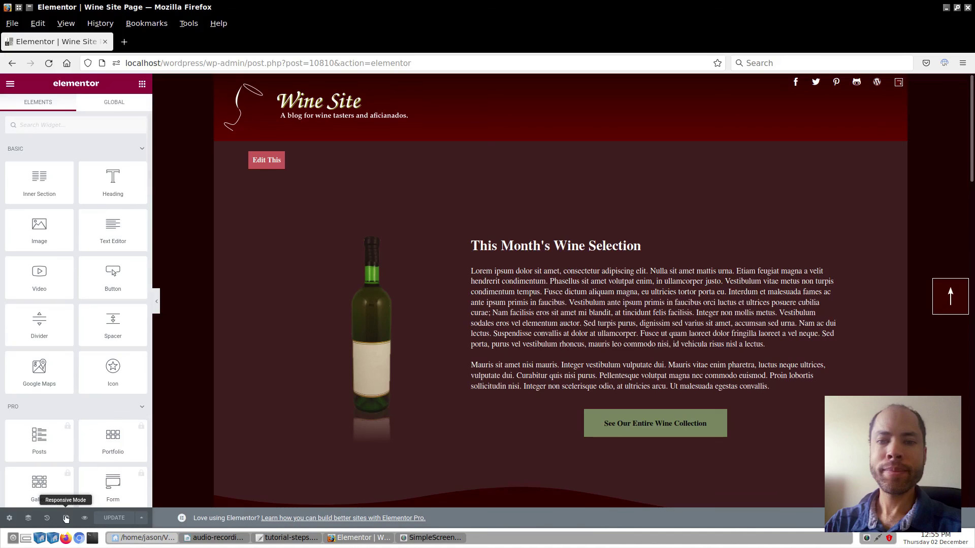
# Switch to responsive mode and examine the page's section layout at tablet size.
pyautogui.click(65, 518)
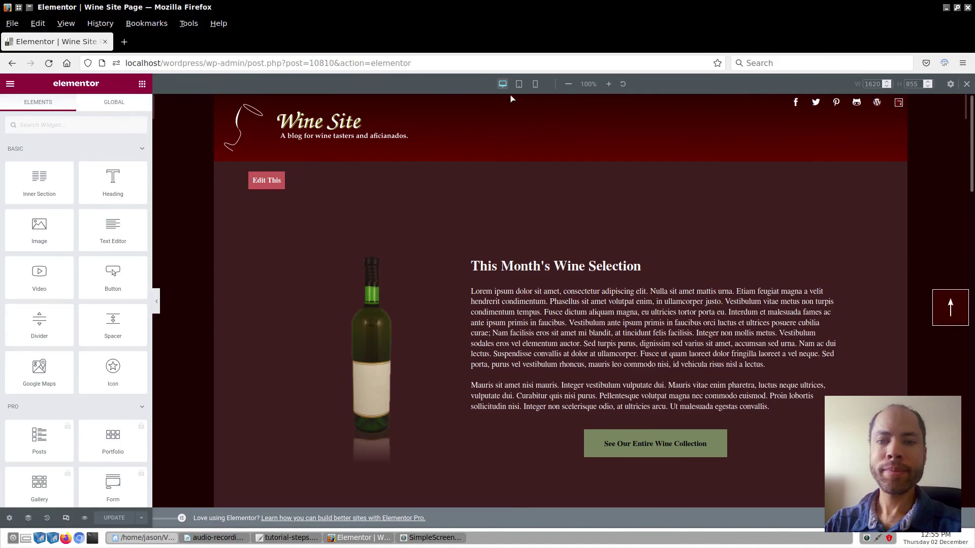
pyautogui.click(520, 85)
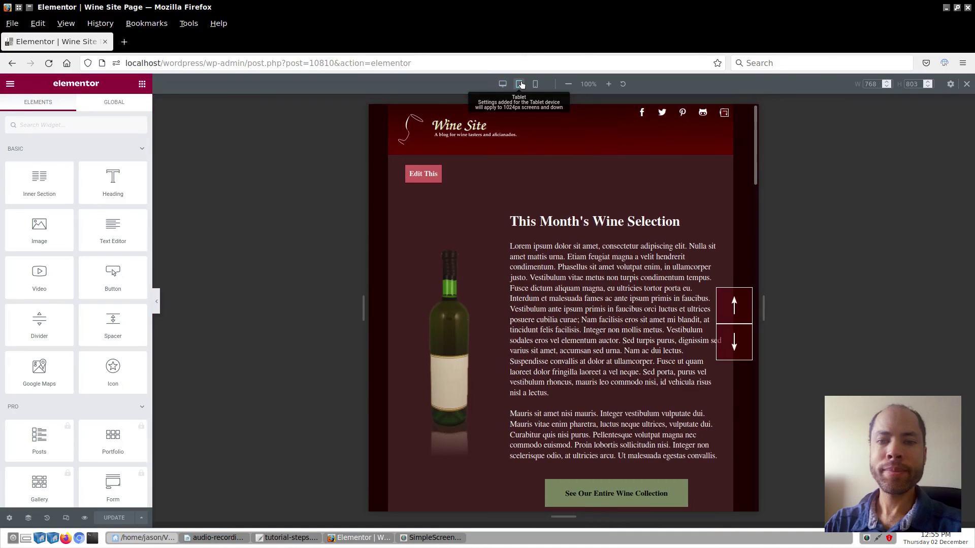
pyautogui.scroll(-15, 535, 319)
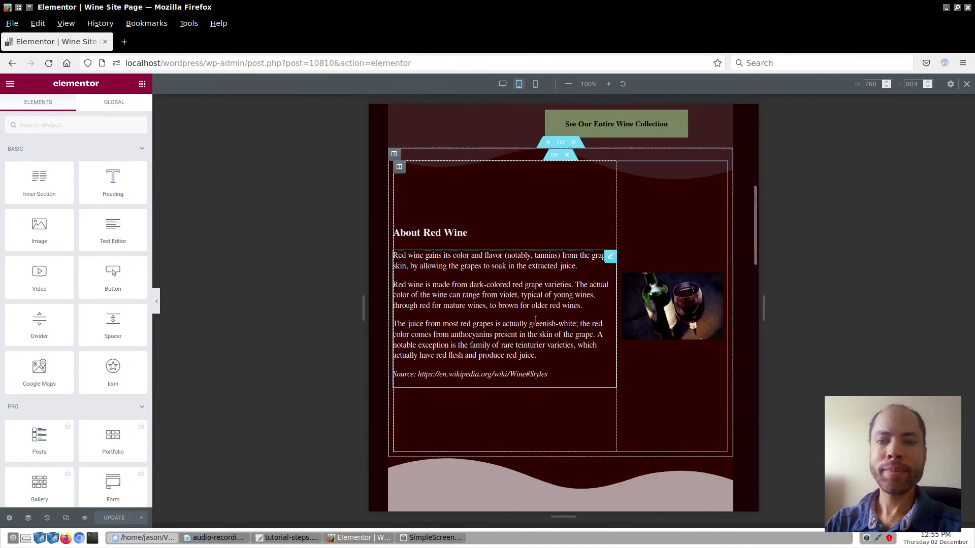
pyautogui.scroll(-12, 536, 318)
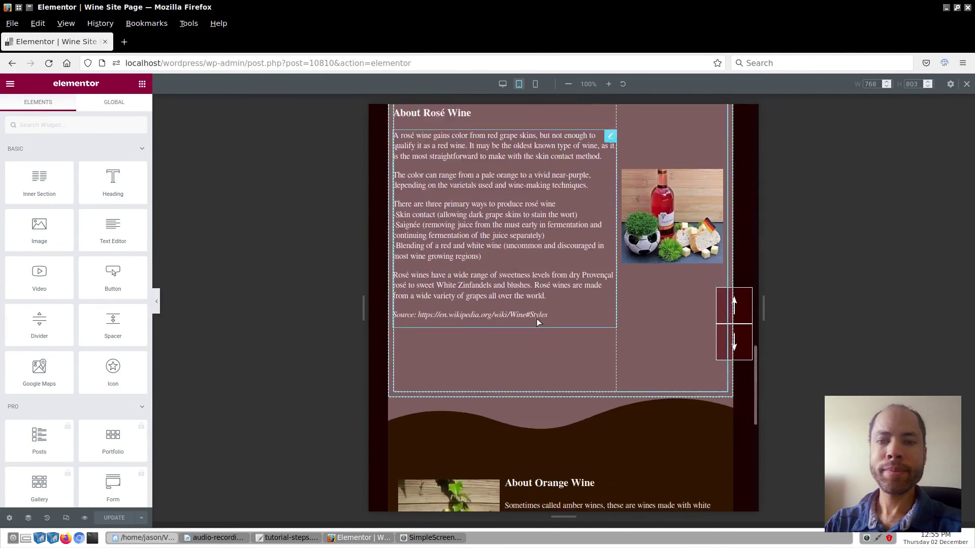
pyautogui.scroll(4, 537, 319)
pyautogui.scroll(20, 537, 319)
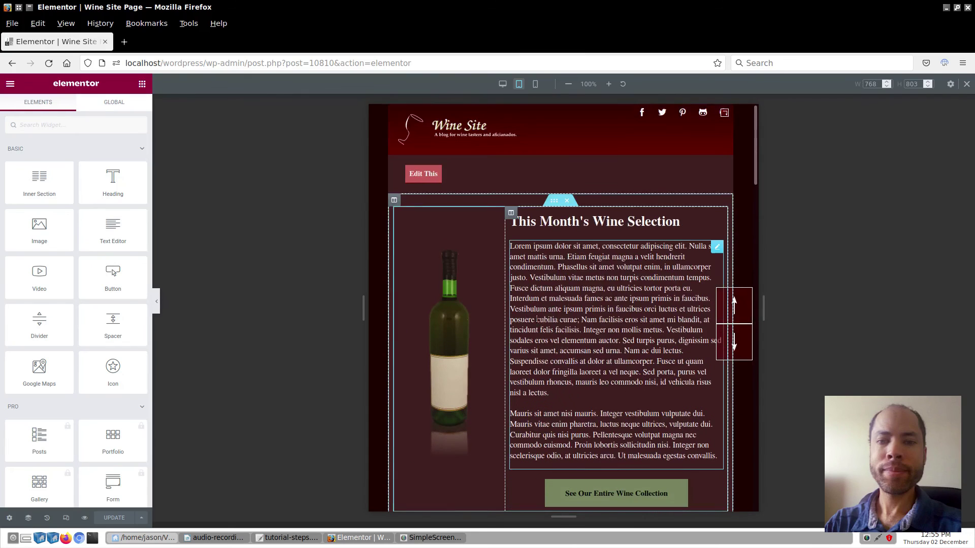
# Examine how the page's wine sections, images and shape dividers stack at mobile size.
pyautogui.click(536, 87)
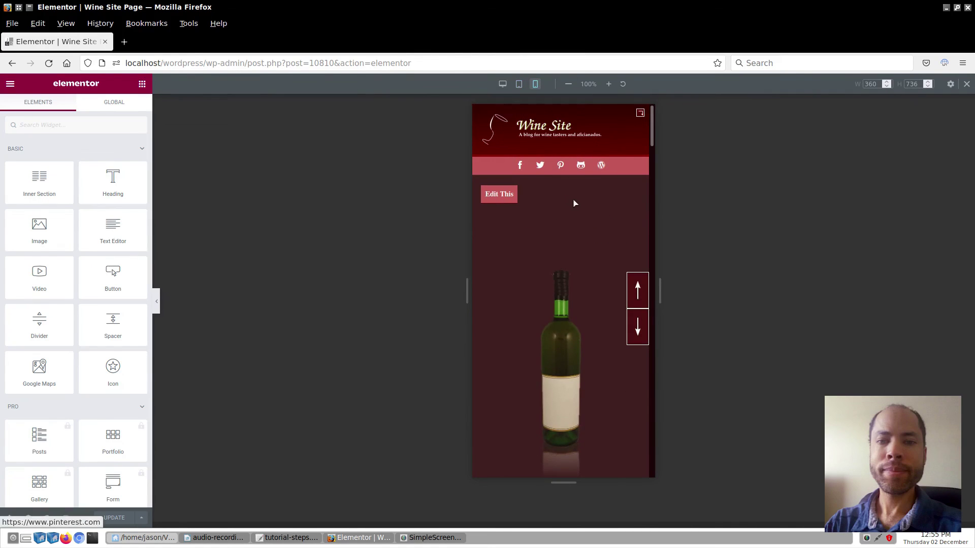
pyautogui.scroll(-5, 578, 203)
pyautogui.scroll(-10, 584, 207)
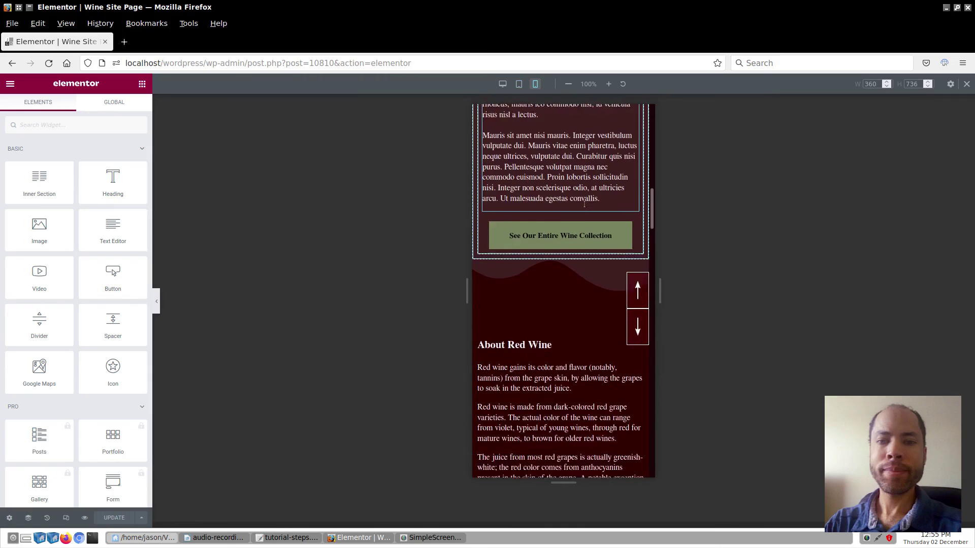
pyautogui.scroll(-9, 584, 202)
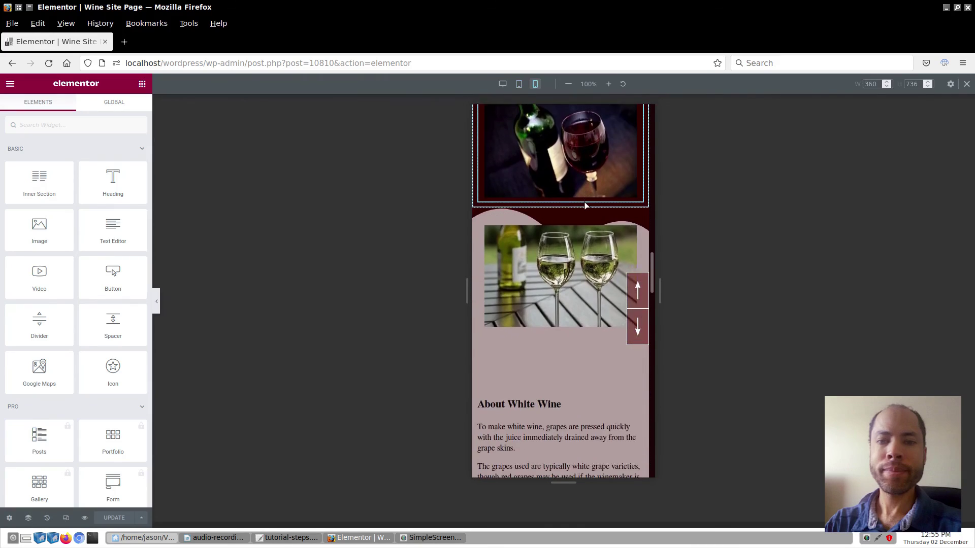
pyautogui.scroll(-9, 584, 202)
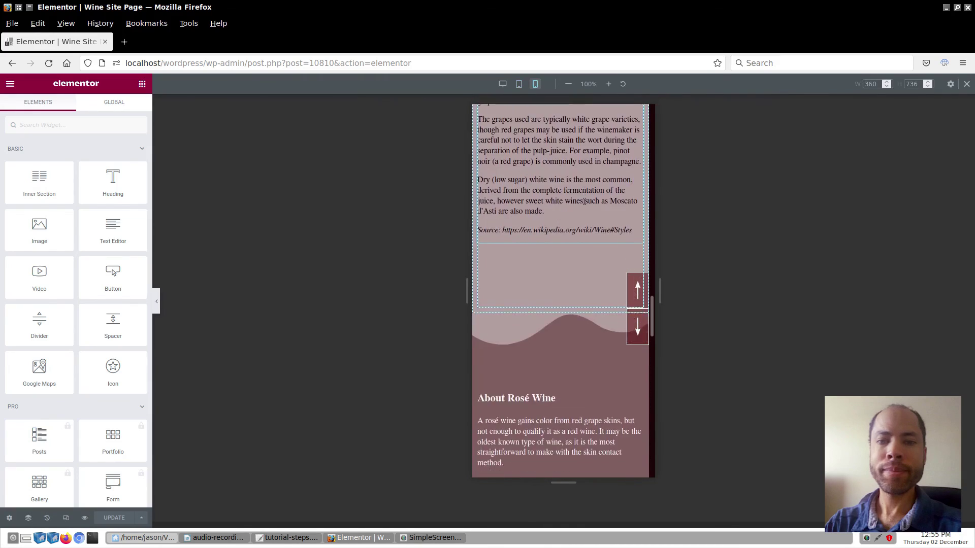